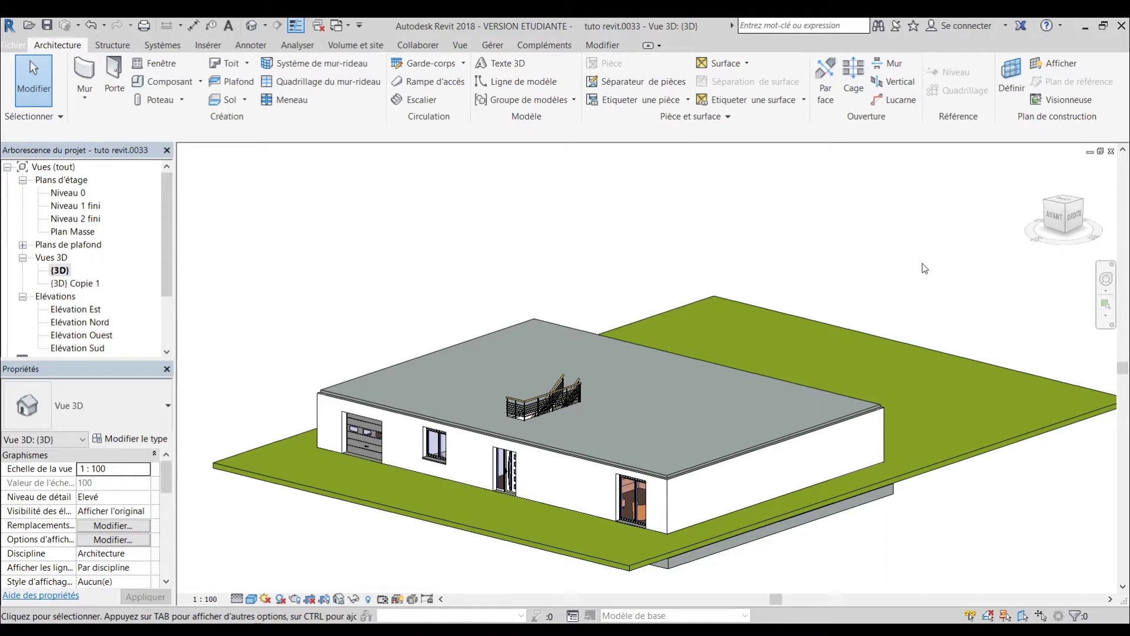
Open the Niveau 1 fini floor plan and start a wall of type 1- Enduit 02 + MUR Ext. Voile BA 20 + Isolant 10.
{"action": "double_click", "coordinate": [76, 207]}
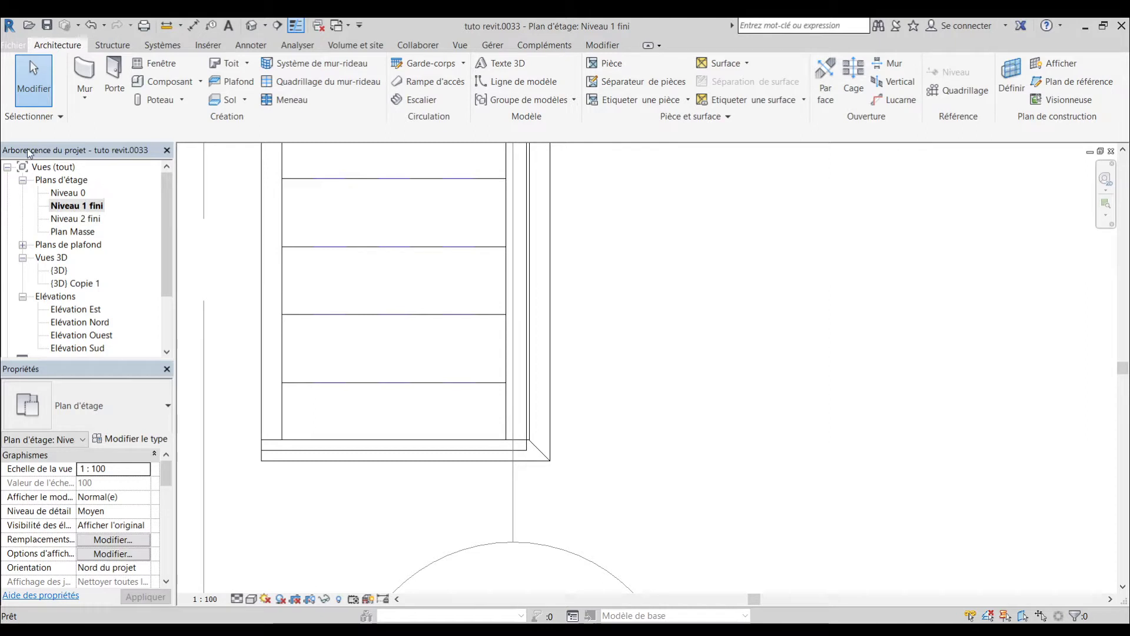
{"action": "scroll", "coordinate": [401, 338], "scroll_direction": "down", "scroll_amount": 5}
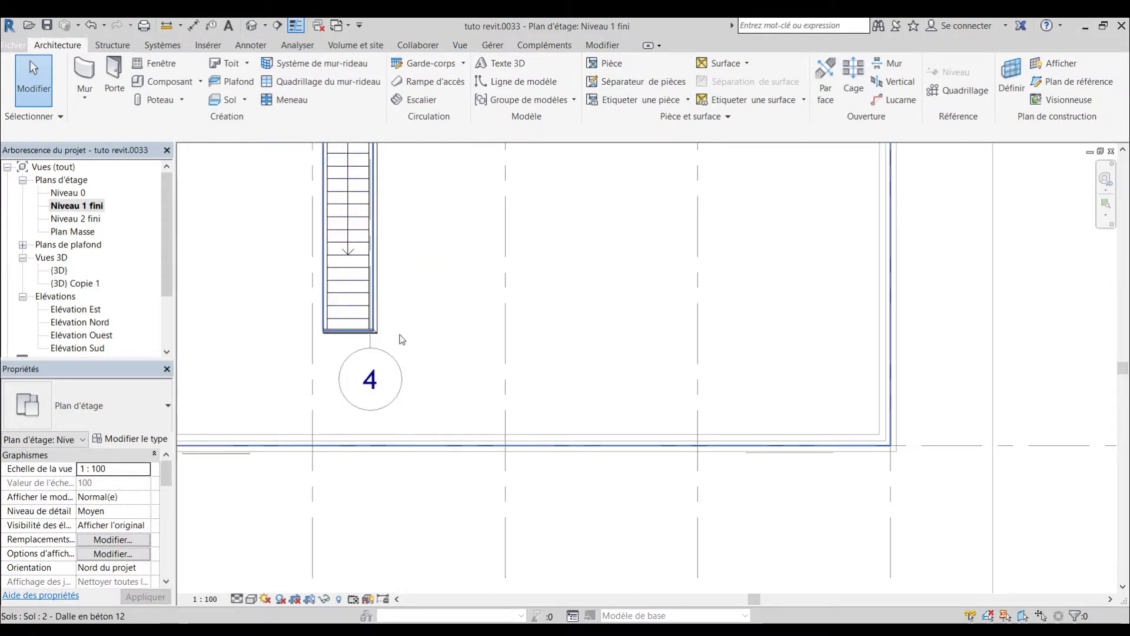
{"action": "scroll", "coordinate": [435, 335], "scroll_direction": "down", "scroll_amount": 3}
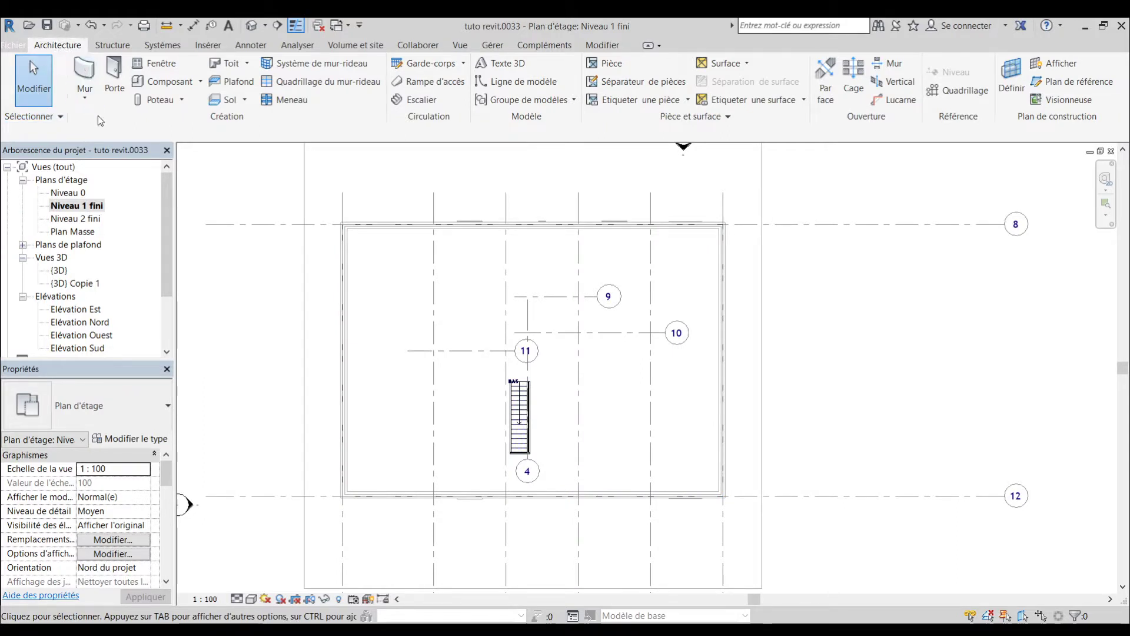
{"action": "left_click", "coordinate": [88, 73]}
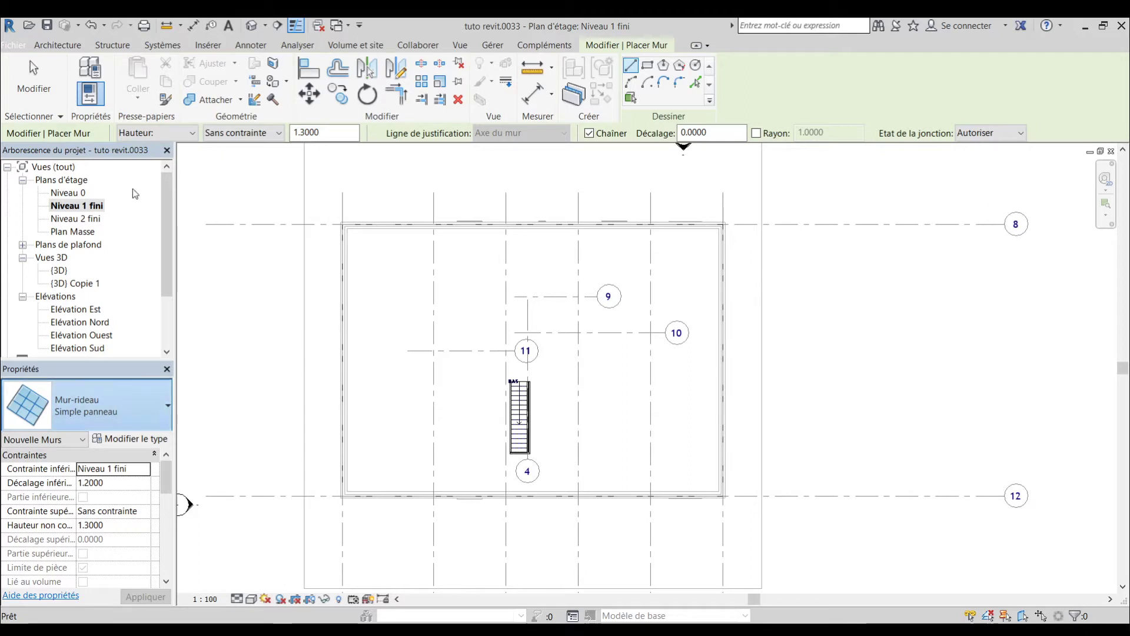
{"action": "left_click", "coordinate": [148, 48]}
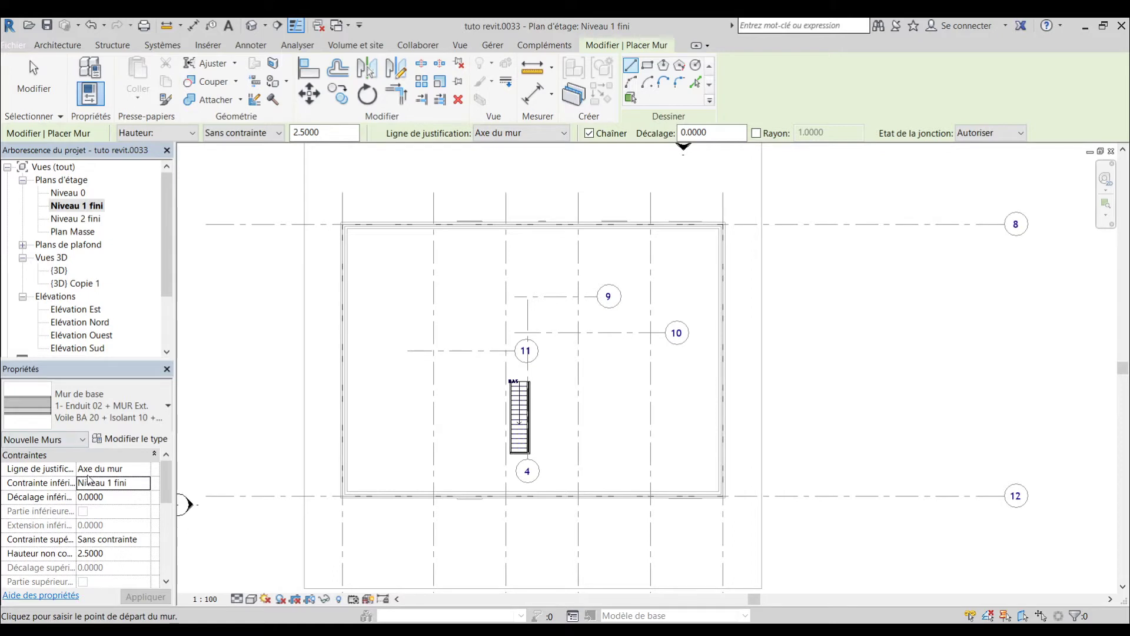
Set the wall's location line to Axe porteur, its base constraint to niveau 1 structure and its top constraint to niveau 2 structure.
{"action": "left_click", "coordinate": [135, 469]}
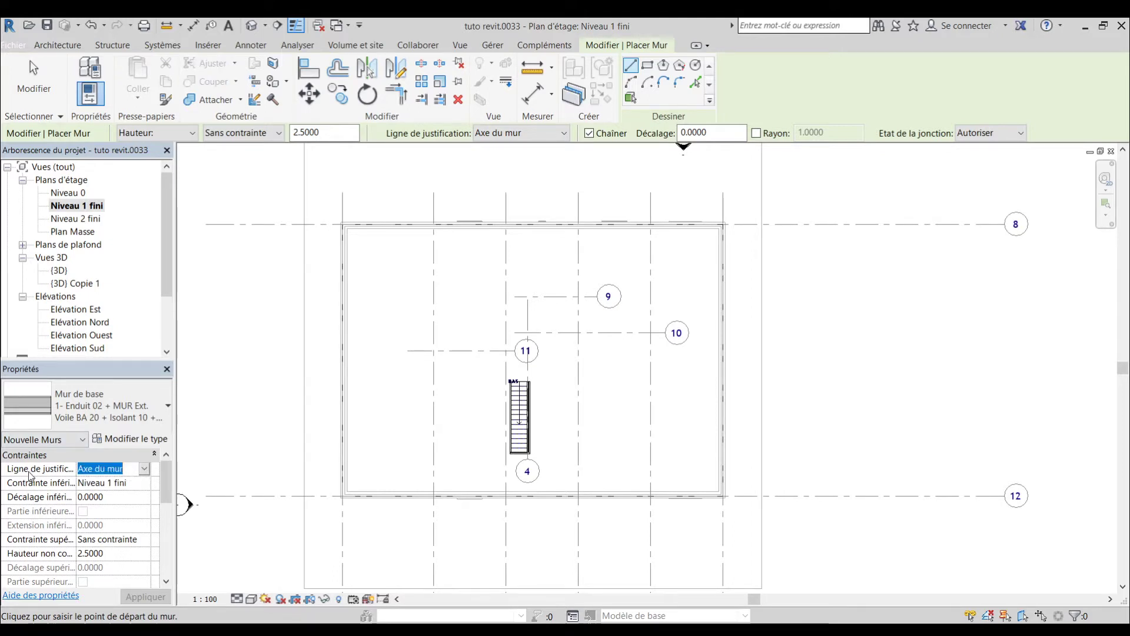
{"action": "left_click", "coordinate": [147, 469]}
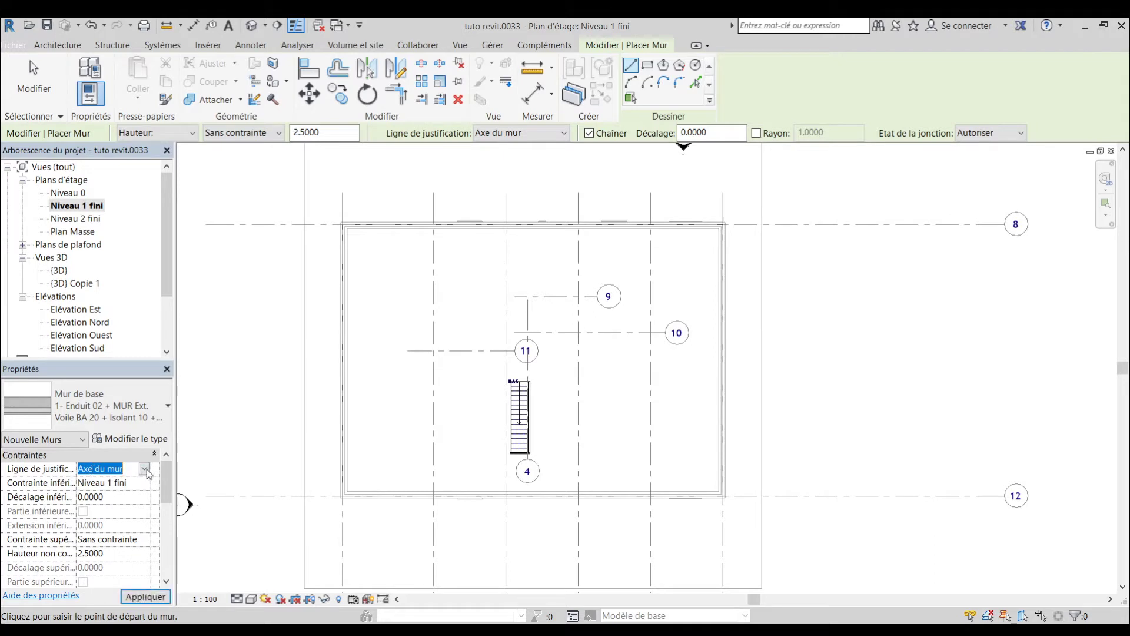
{"action": "left_click", "coordinate": [113, 496]}
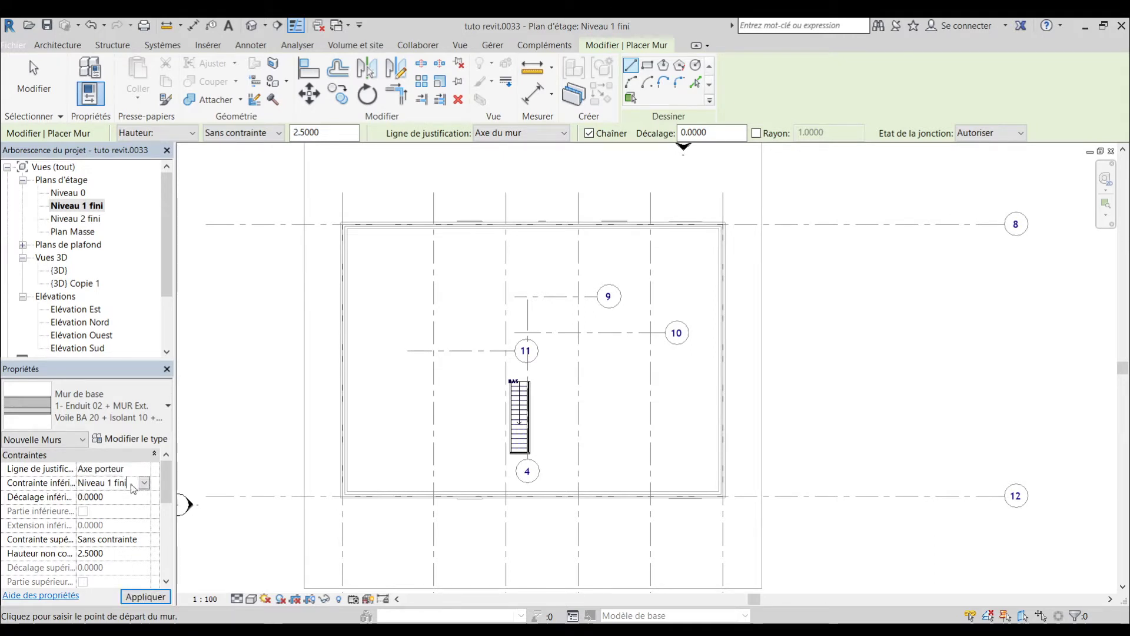
{"action": "left_click", "coordinate": [140, 485]}
{"action": "left_click", "coordinate": [130, 521]}
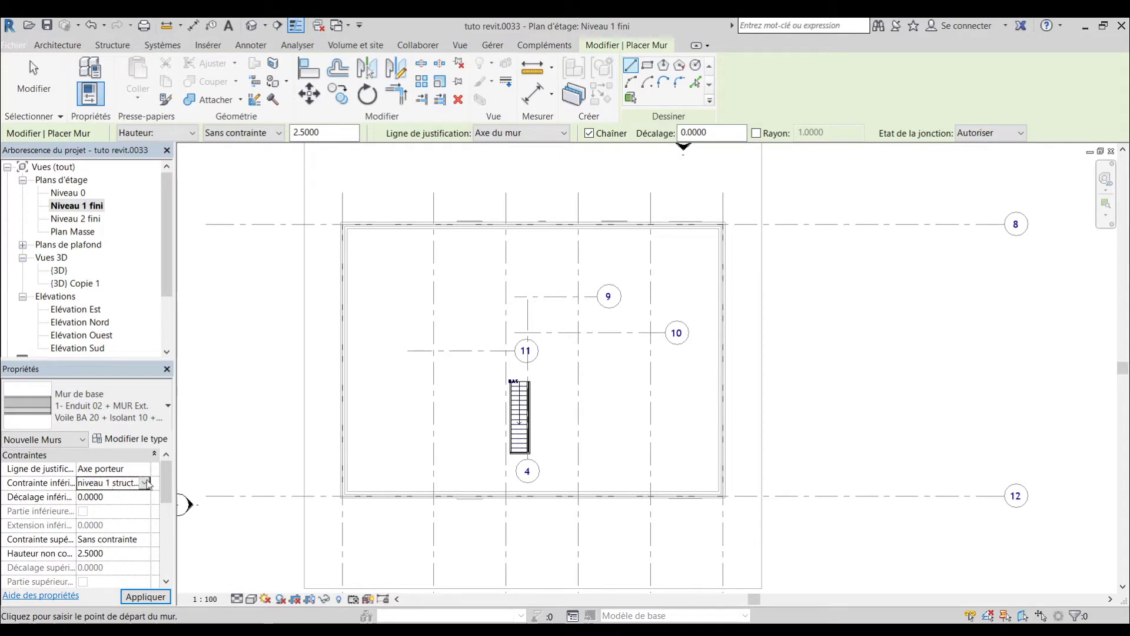
{"action": "left_click", "coordinate": [119, 542]}
{"action": "left_click", "coordinate": [139, 542]}
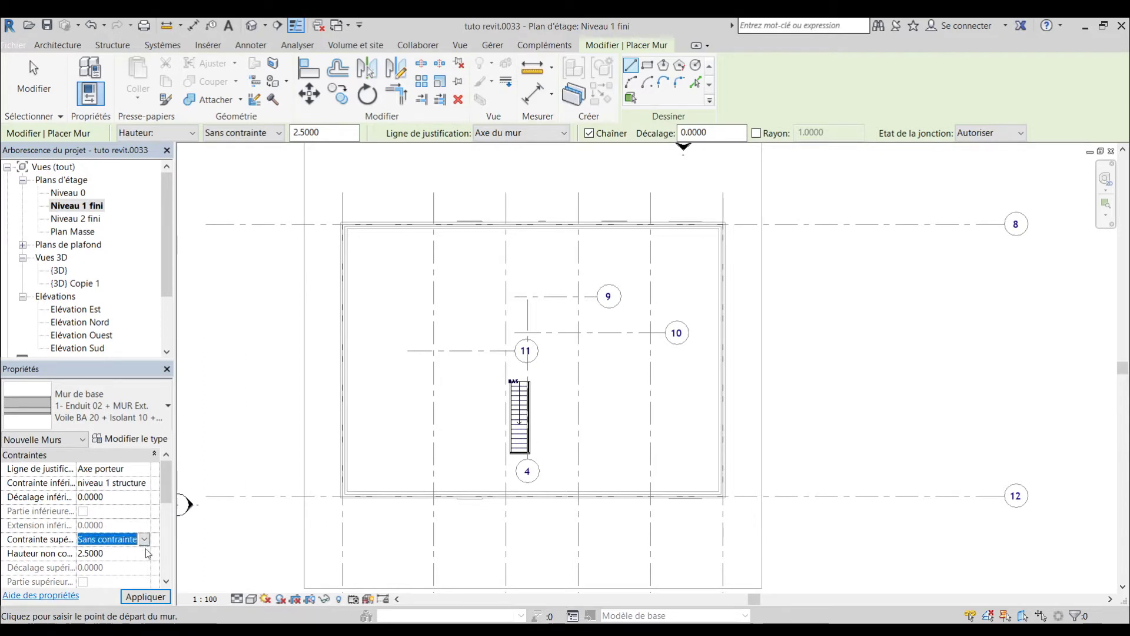
{"action": "left_click", "coordinate": [161, 598]}
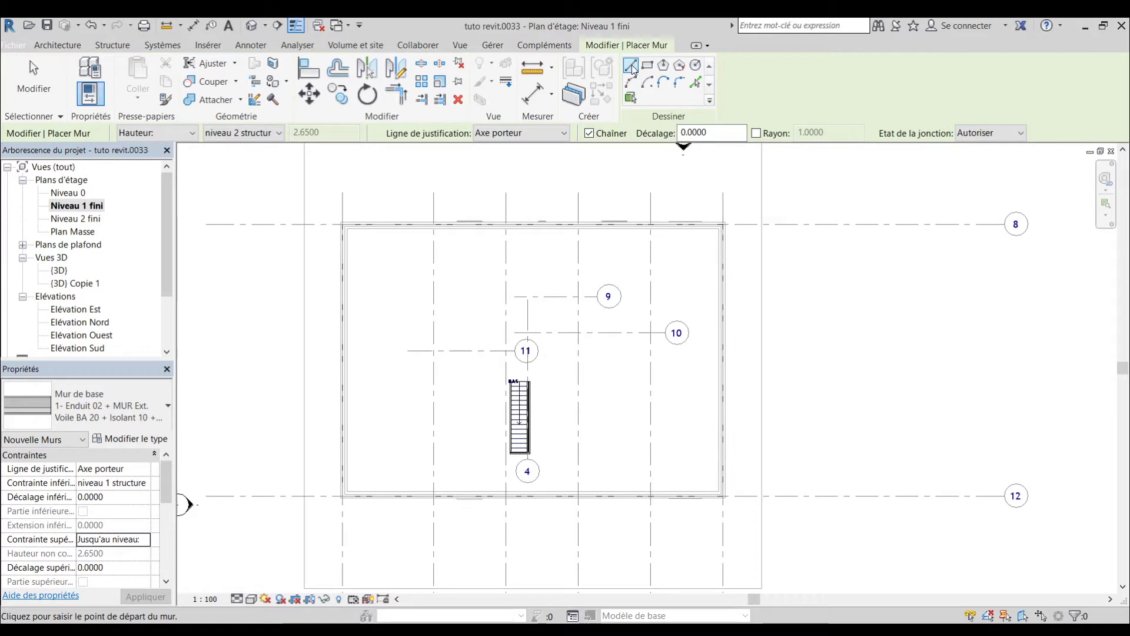
Draw a 15 m exterior wall along grid 3, from its intersection with grid 12 up to grid 8.
{"action": "scroll", "coordinate": [510, 228], "scroll_direction": "up", "scroll_amount": 4}
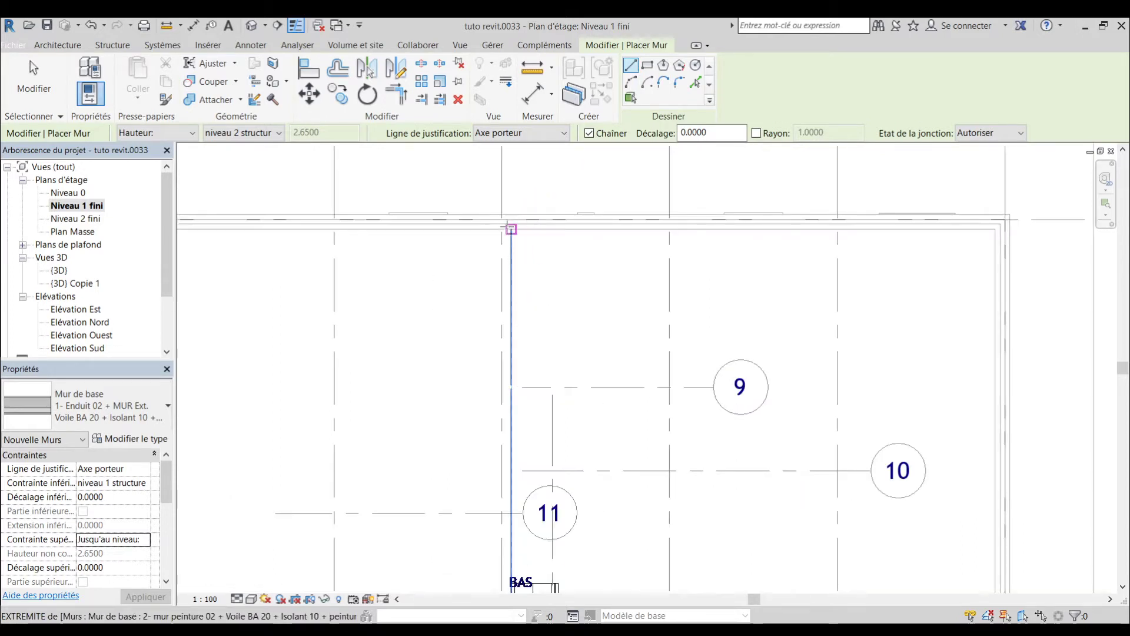
{"action": "scroll", "coordinate": [508, 330], "scroll_direction": "down", "scroll_amount": 5}
{"action": "scroll", "coordinate": [506, 477], "scroll_direction": "up", "scroll_amount": 6}
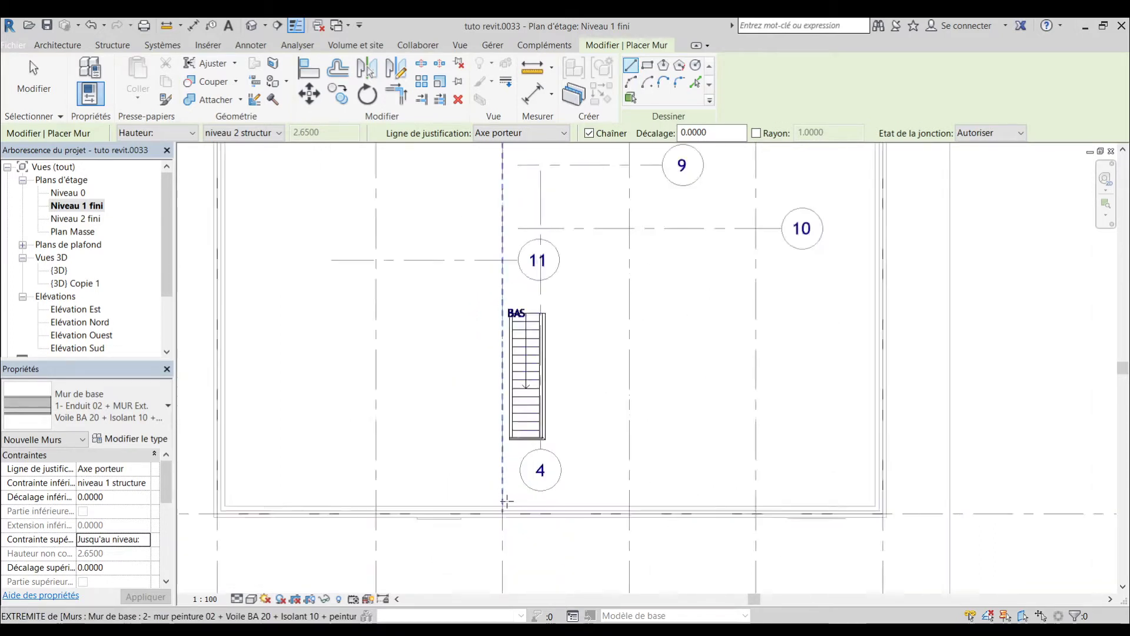
{"action": "scroll", "coordinate": [506, 513], "scroll_direction": "down", "scroll_amount": 2}
{"action": "scroll", "coordinate": [498, 537], "scroll_direction": "up", "scroll_amount": 2}
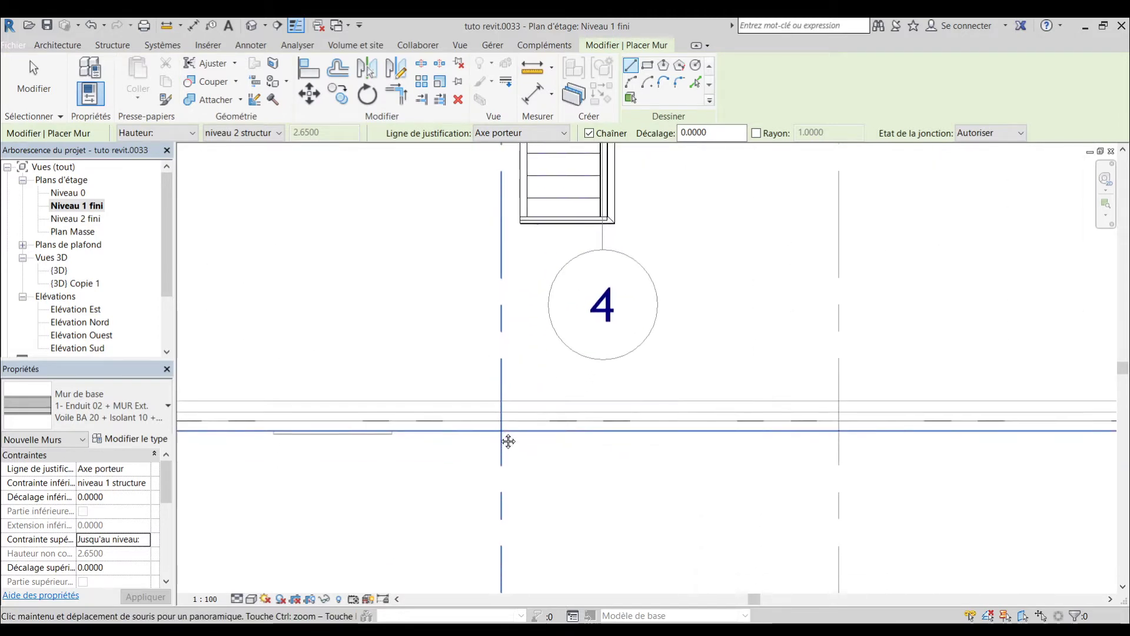
{"action": "scroll", "coordinate": [502, 425], "scroll_direction": "up", "scroll_amount": 3}
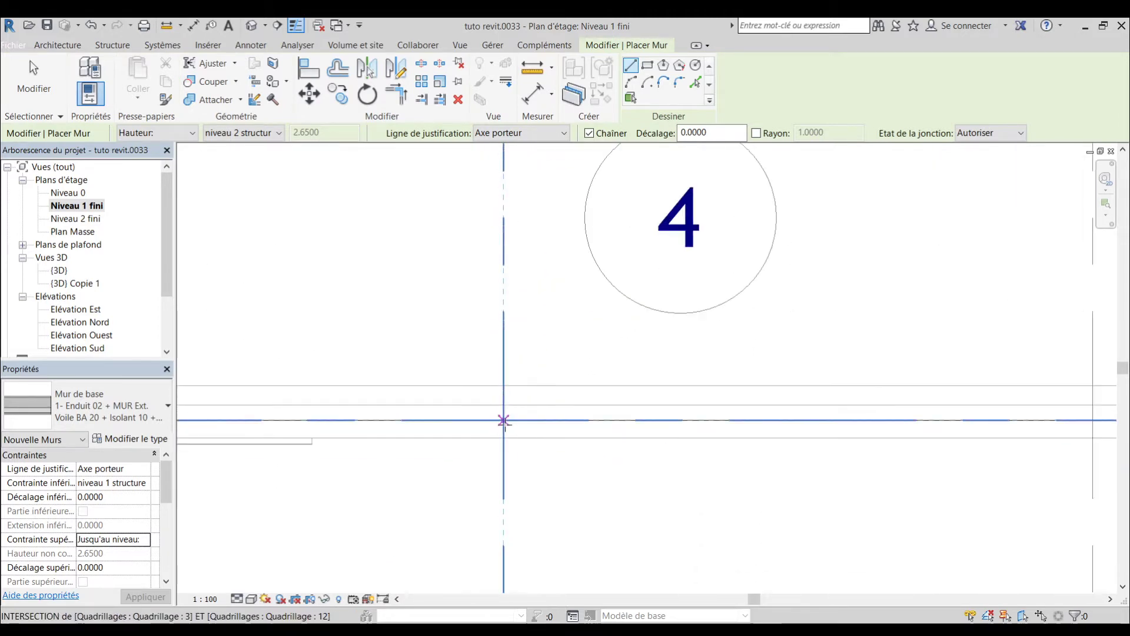
{"action": "left_click", "coordinate": [503, 419]}
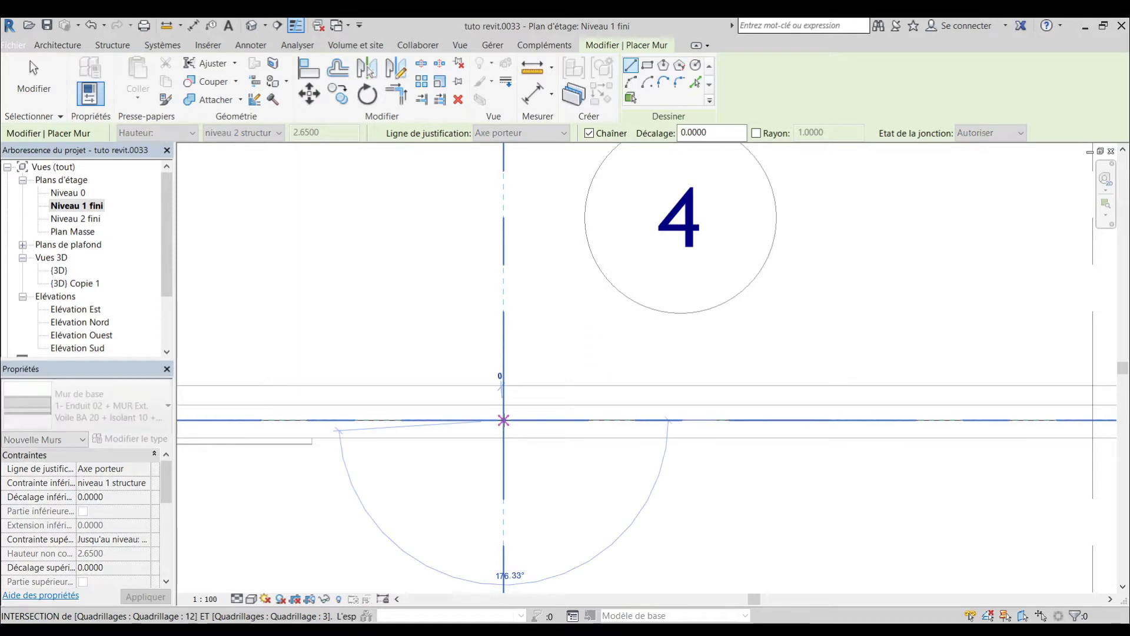
{"action": "scroll", "coordinate": [504, 419], "scroll_direction": "down", "scroll_amount": 3}
{"action": "scroll", "coordinate": [506, 419], "scroll_direction": "down", "scroll_amount": 3}
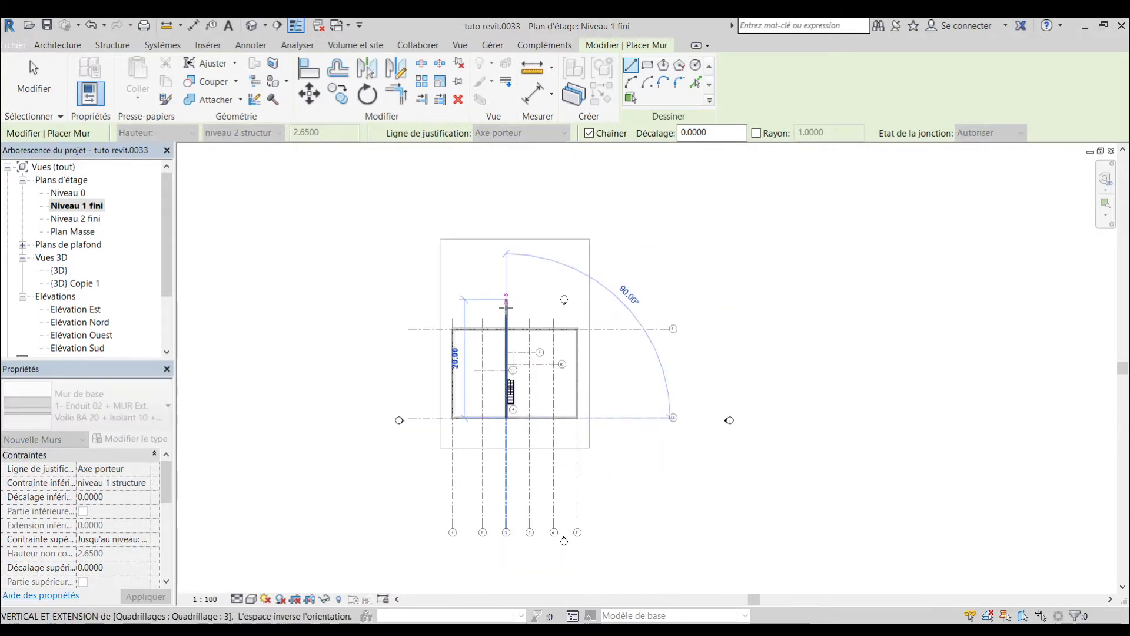
{"action": "scroll", "coordinate": [506, 327], "scroll_direction": "up", "scroll_amount": 4}
{"action": "scroll", "coordinate": [506, 328], "scroll_direction": "up", "scroll_amount": 5}
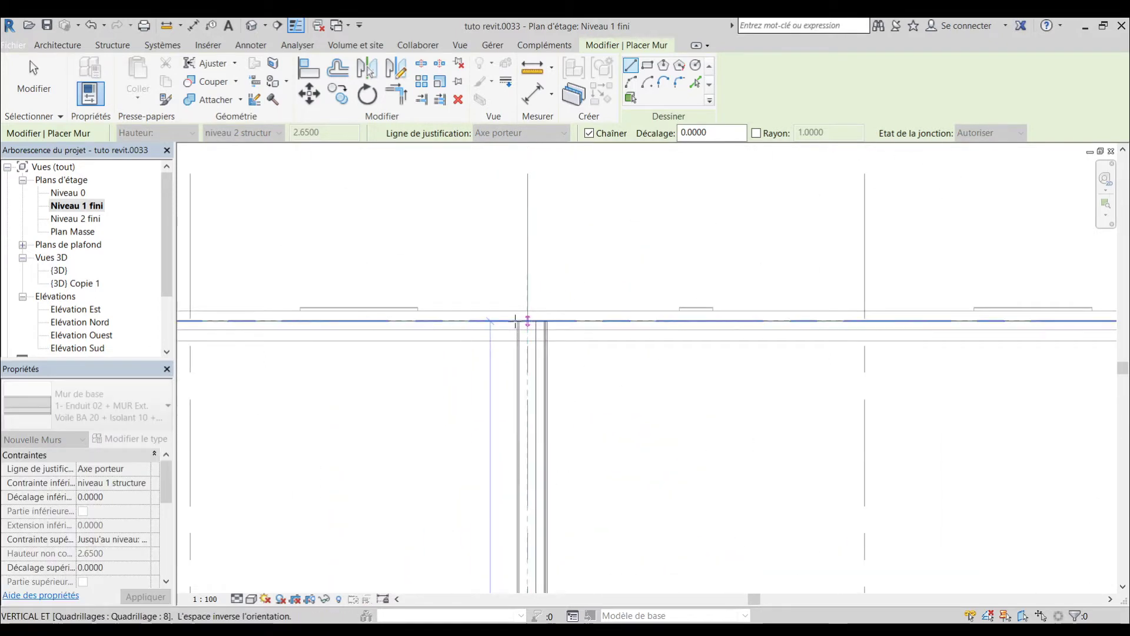
{"action": "scroll", "coordinate": [564, 269], "scroll_direction": "down", "scroll_amount": 3}
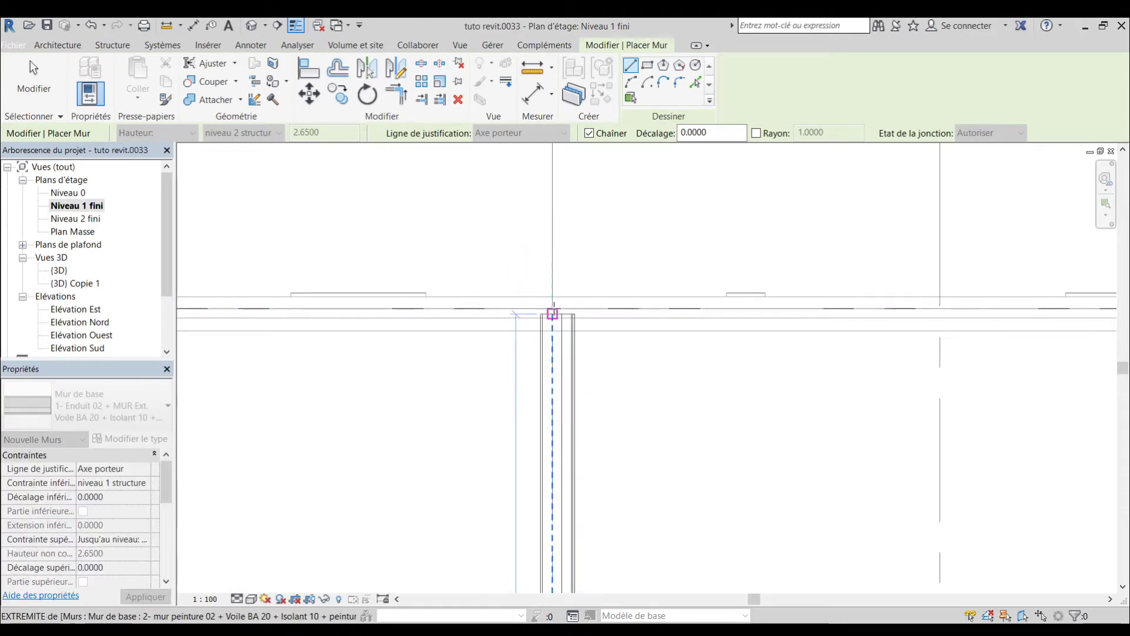
{"action": "left_click", "coordinate": [553, 308]}
Continue the wall chain 9 m along grid 8, from grid 3 to the slab's upper-left corner.
{"action": "scroll", "coordinate": [556, 307], "scroll_direction": "down", "scroll_amount": 5}
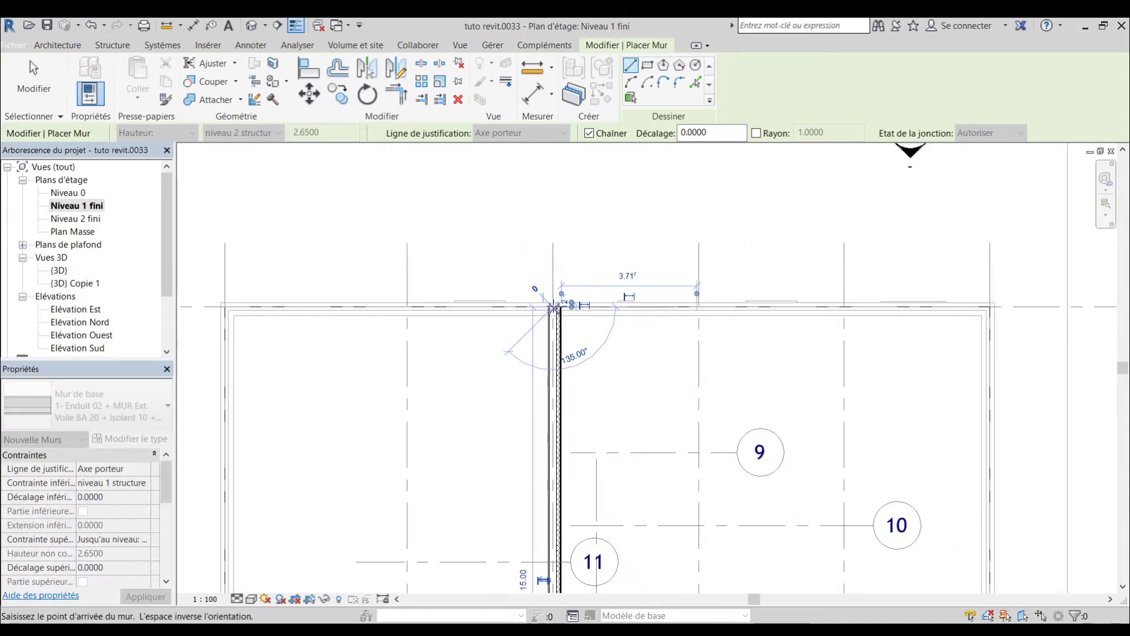
{"action": "scroll", "coordinate": [437, 306], "scroll_direction": "up", "scroll_amount": 5}
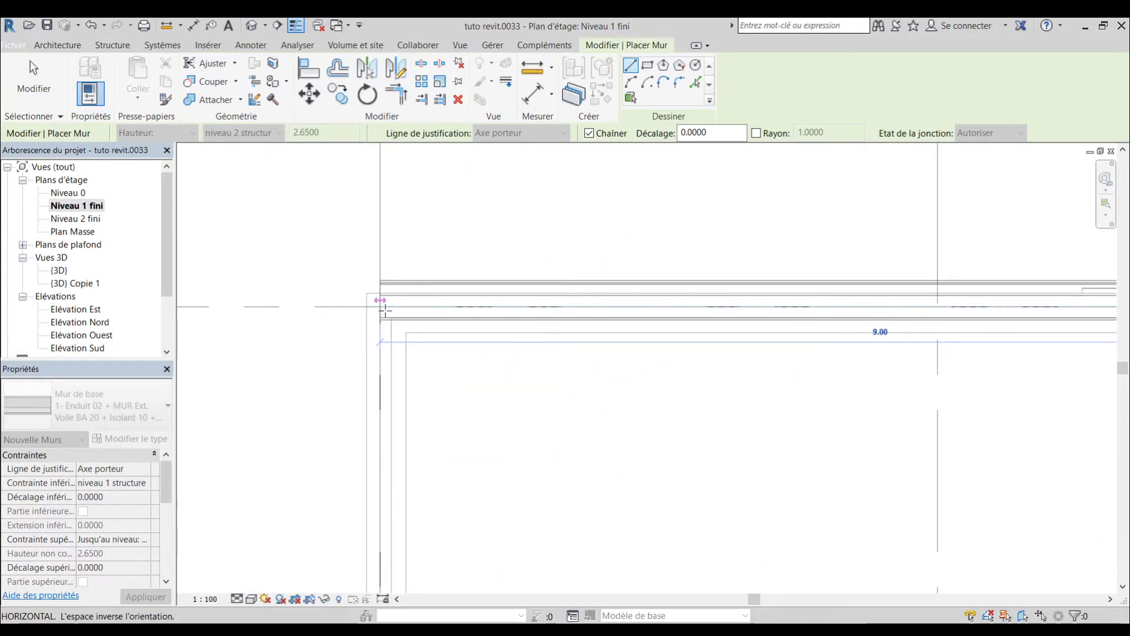
{"action": "scroll", "coordinate": [386, 309], "scroll_direction": "down", "scroll_amount": 3}
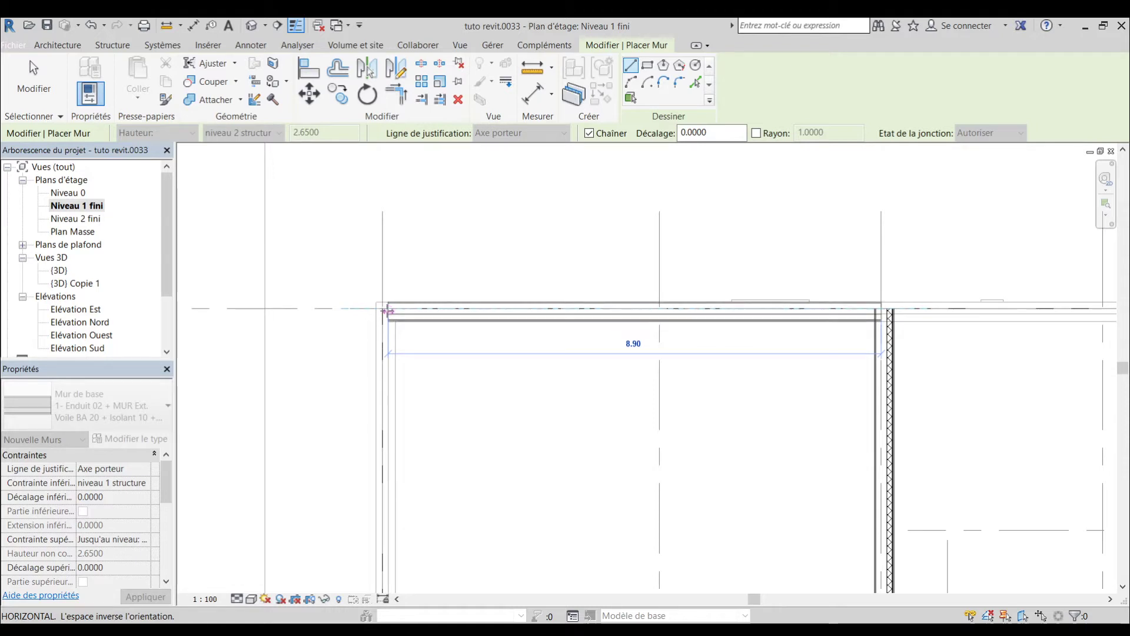
{"action": "scroll", "coordinate": [386, 310], "scroll_direction": "up", "scroll_amount": 2}
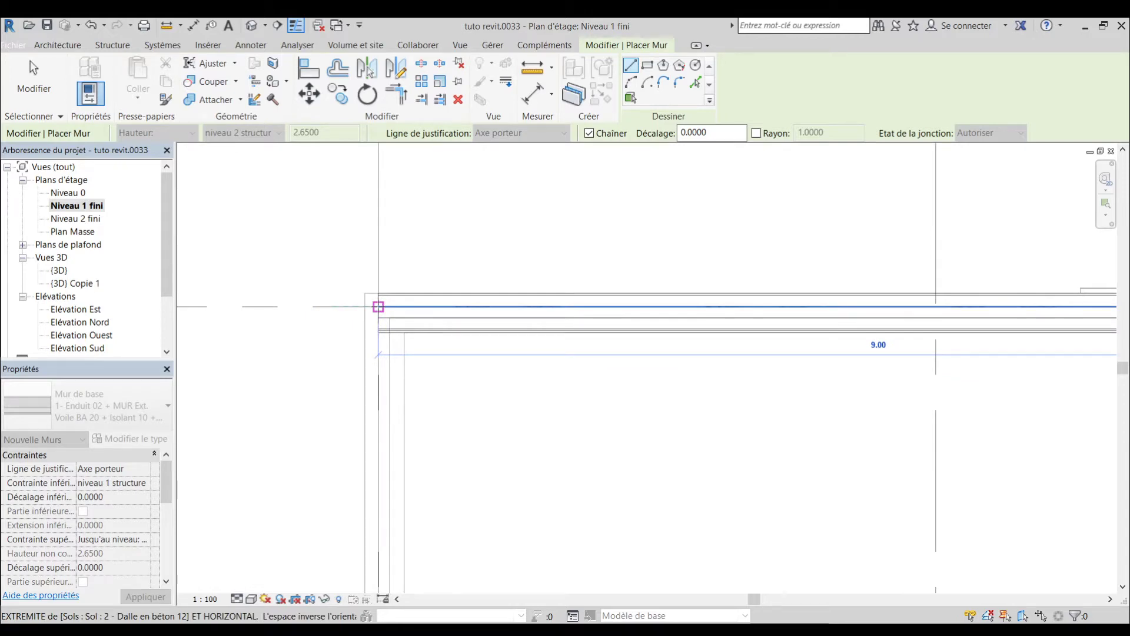
{"action": "left_click", "coordinate": [378, 306]}
Continue the exterior wall down the slab's left edge, from grid 8 to grid 12.
{"action": "scroll", "coordinate": [378, 306], "scroll_direction": "down", "scroll_amount": 4}
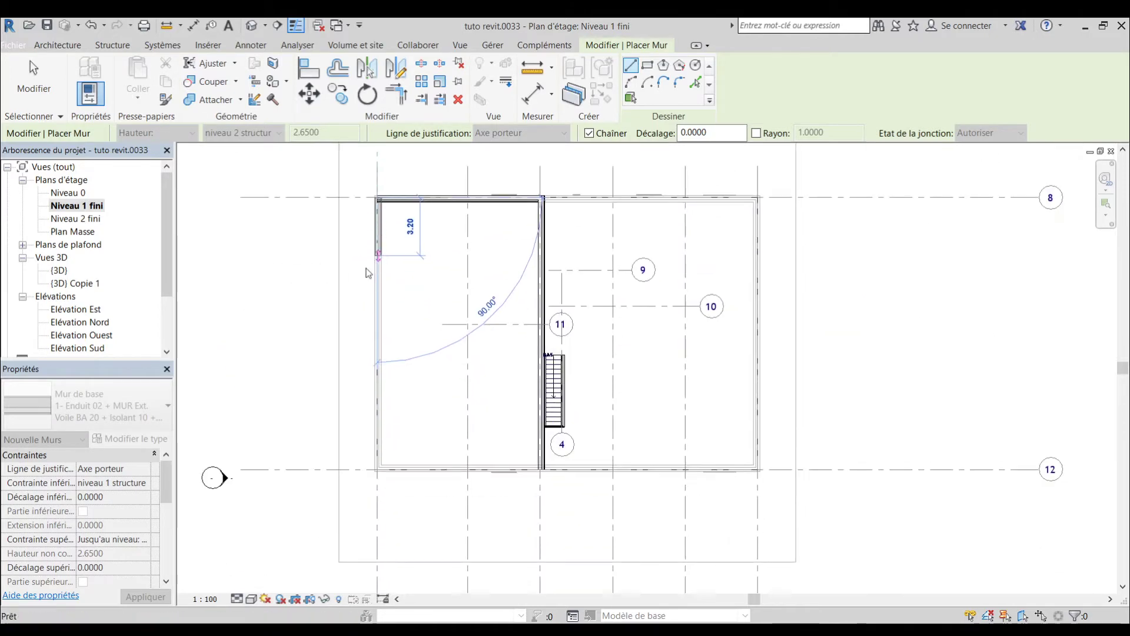
{"action": "scroll", "coordinate": [376, 474], "scroll_direction": "up", "scroll_amount": 5}
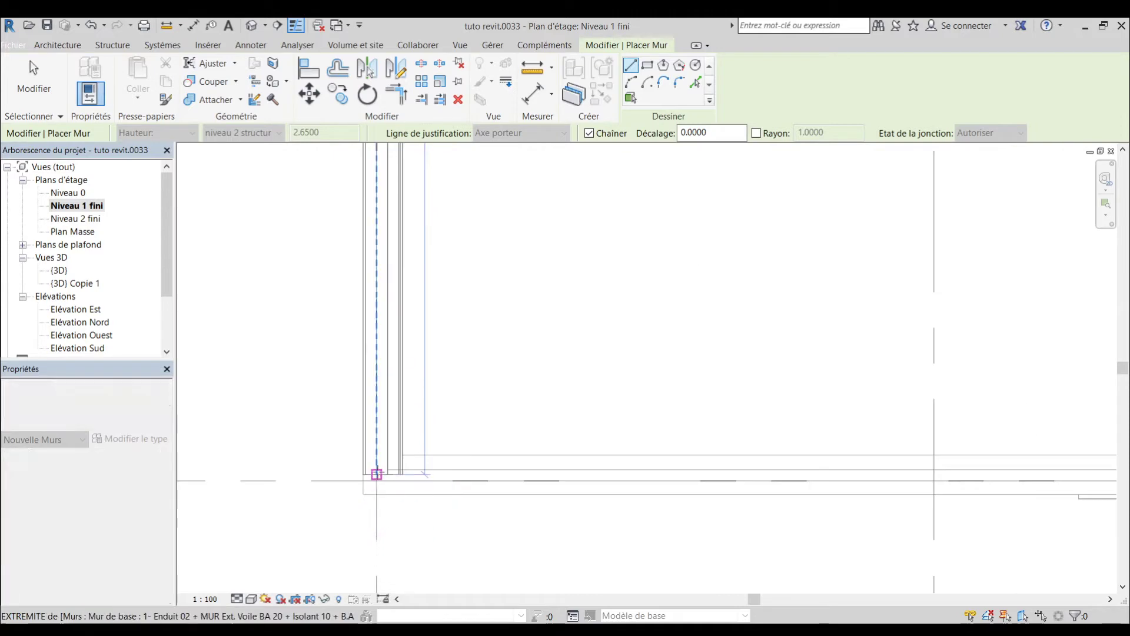
{"action": "left_click", "coordinate": [376, 474]}
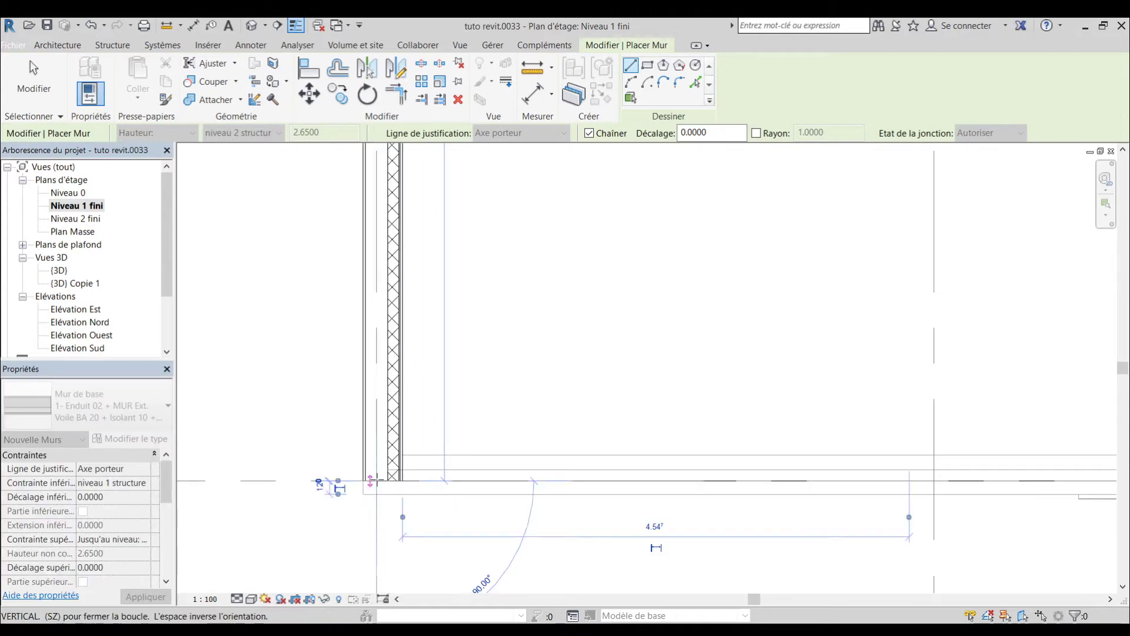
Close the wall loop along grid 12 back to the first wall on grid 3 and finish placing walls.
{"action": "scroll", "coordinate": [371, 481], "scroll_direction": "down", "scroll_amount": 5}
{"action": "scroll", "coordinate": [541, 475], "scroll_direction": "up", "scroll_amount": 5}
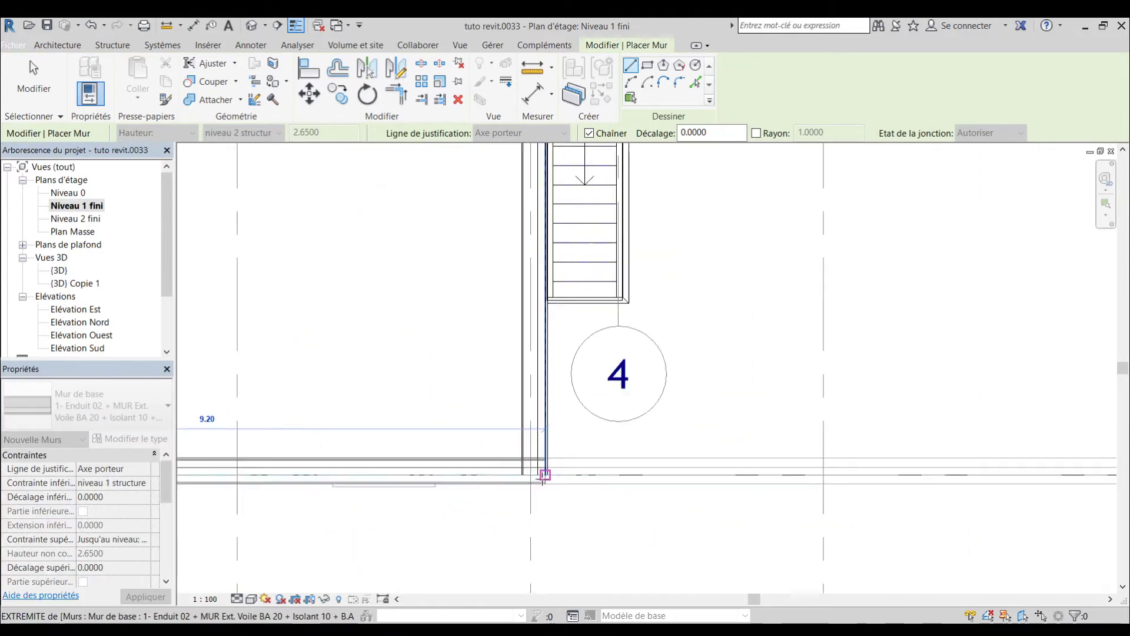
{"action": "scroll", "coordinate": [544, 475], "scroll_direction": "up", "scroll_amount": 3}
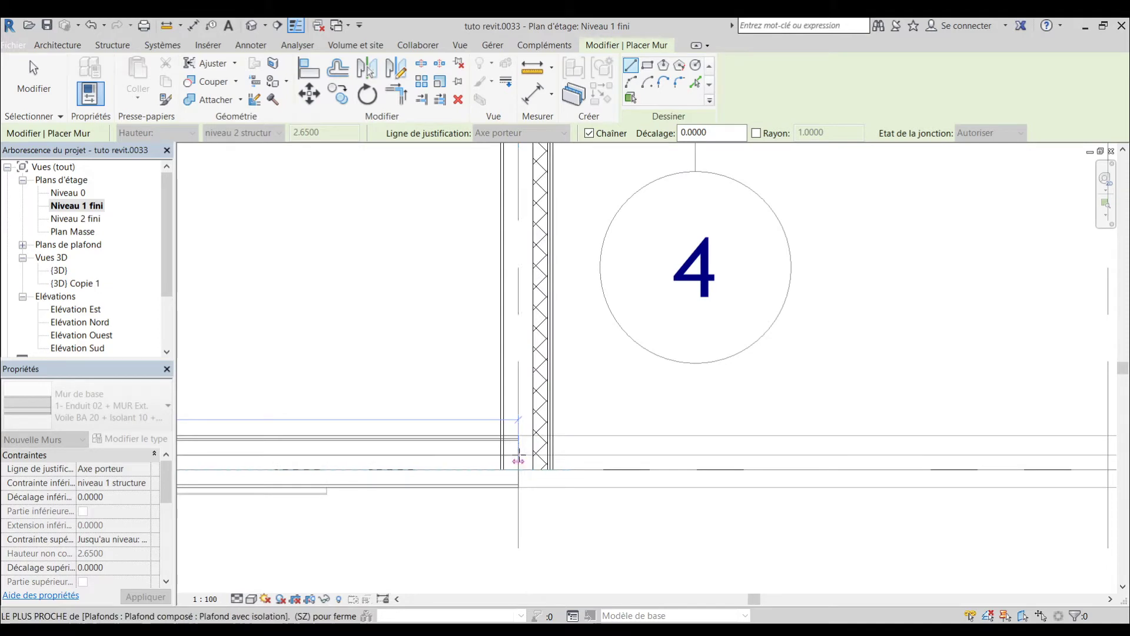
{"action": "left_click", "coordinate": [526, 455]}
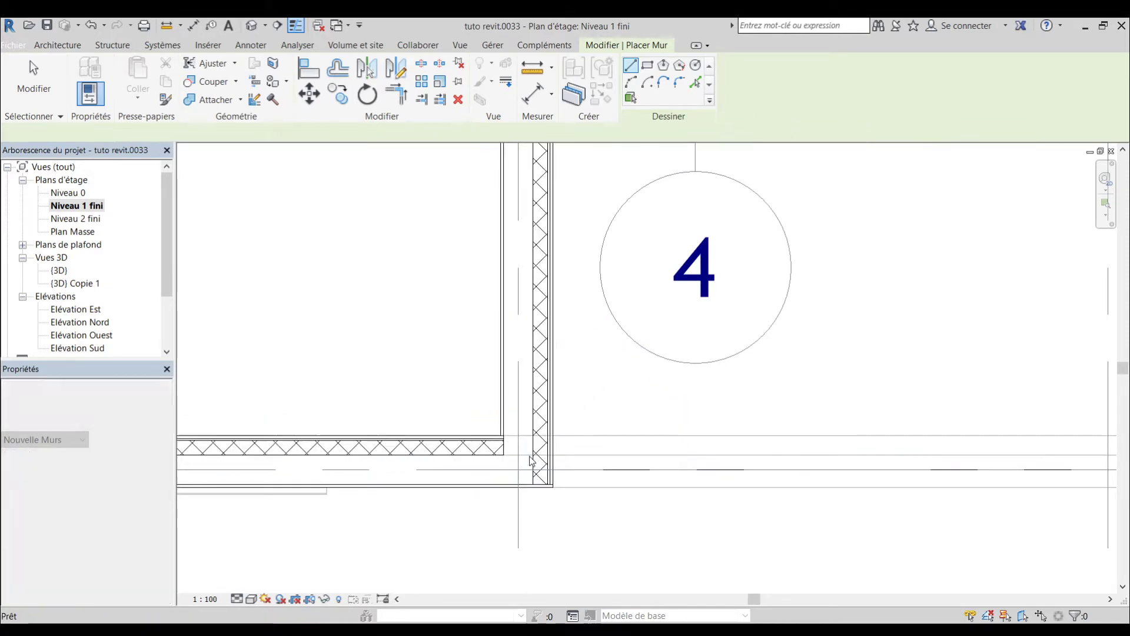
{"action": "key", "text": "Escape"}
{"action": "key", "text": "Escape"}
{"action": "scroll", "coordinate": [537, 474], "scroll_direction": "down", "scroll_amount": 3}
{"action": "scroll", "coordinate": [544, 486], "scroll_direction": "down", "scroll_amount": 3}
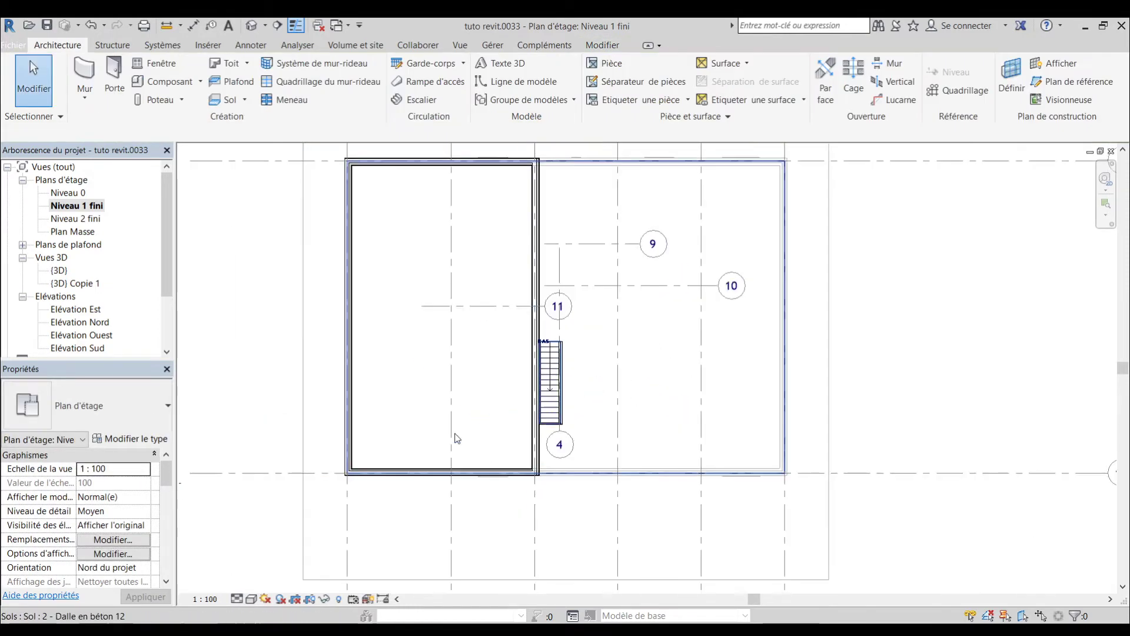
Examine the new upper-floor exterior walls in the 3D view from the front of the house.
{"action": "double_click", "coordinate": [66, 271]}
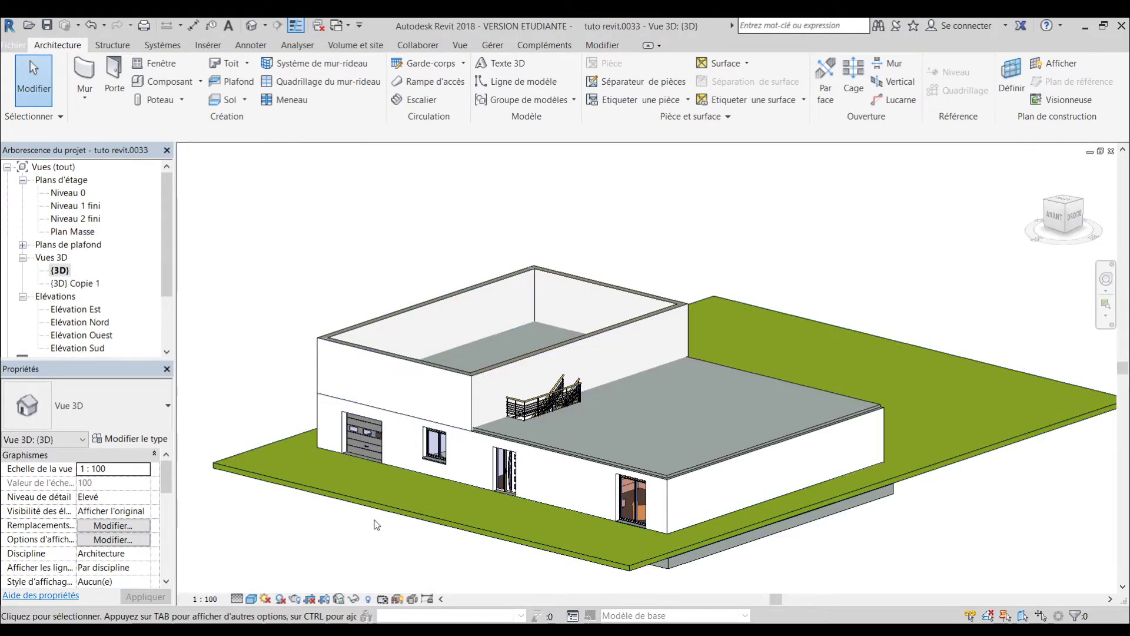
{"action": "middle_click_drag", "start_coordinate": [365, 486], "coordinate": [450, 483], "text": "shift"}
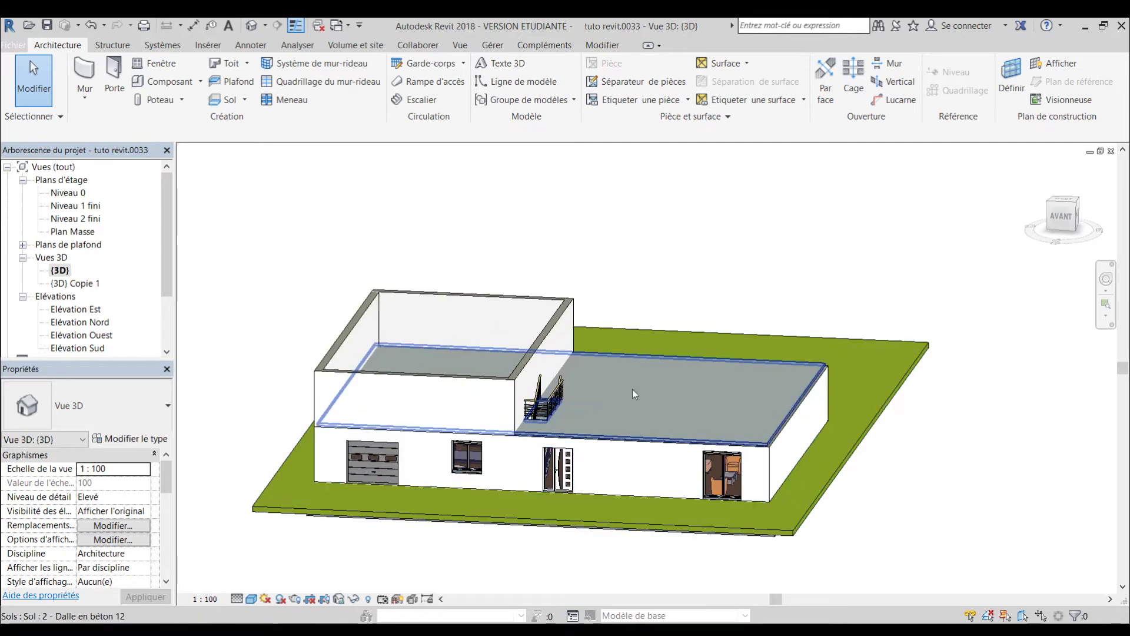
{"action": "scroll", "coordinate": [603, 441], "scroll_direction": "up", "scroll_amount": 3}
{"action": "scroll", "coordinate": [699, 483], "scroll_direction": "down", "scroll_amount": 4}
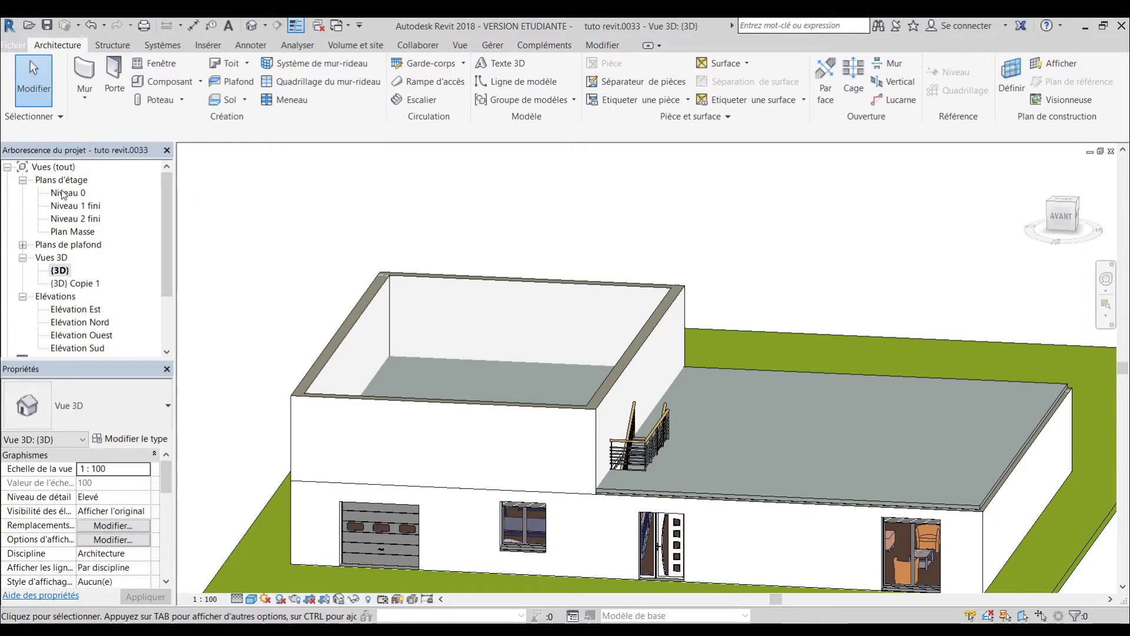
In the Niveau 1 fini plan, set up a 1- Mur Int. Plâtre 100 mm 2 wall with base offset 0 and top constraint niveau 2 structure.
{"action": "double_click", "coordinate": [71, 206]}
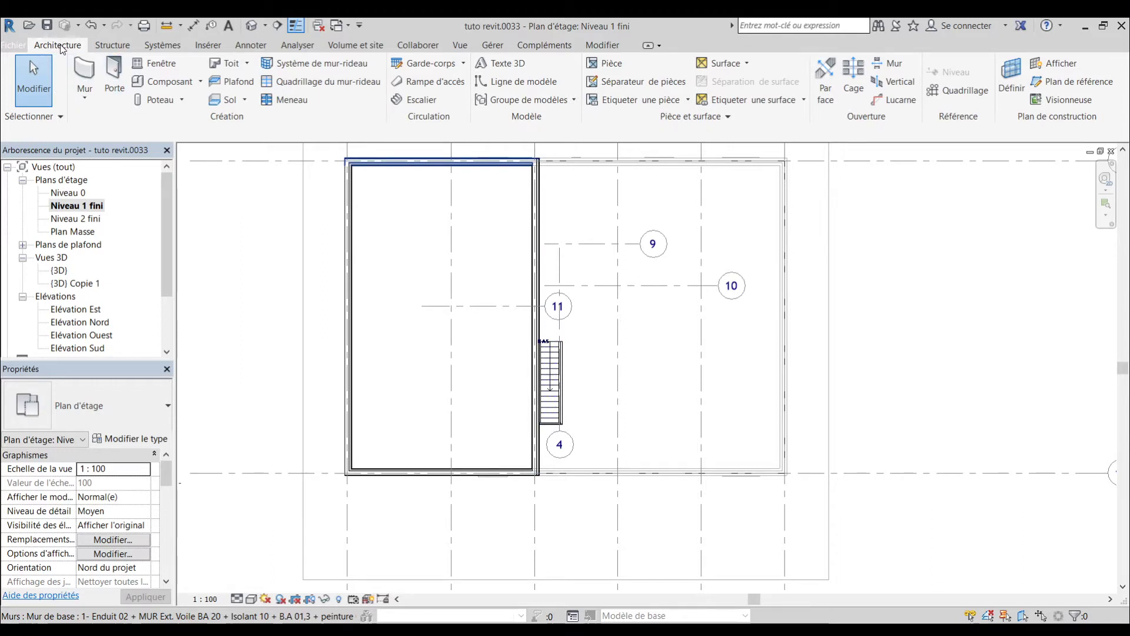
{"action": "left_click", "coordinate": [90, 73]}
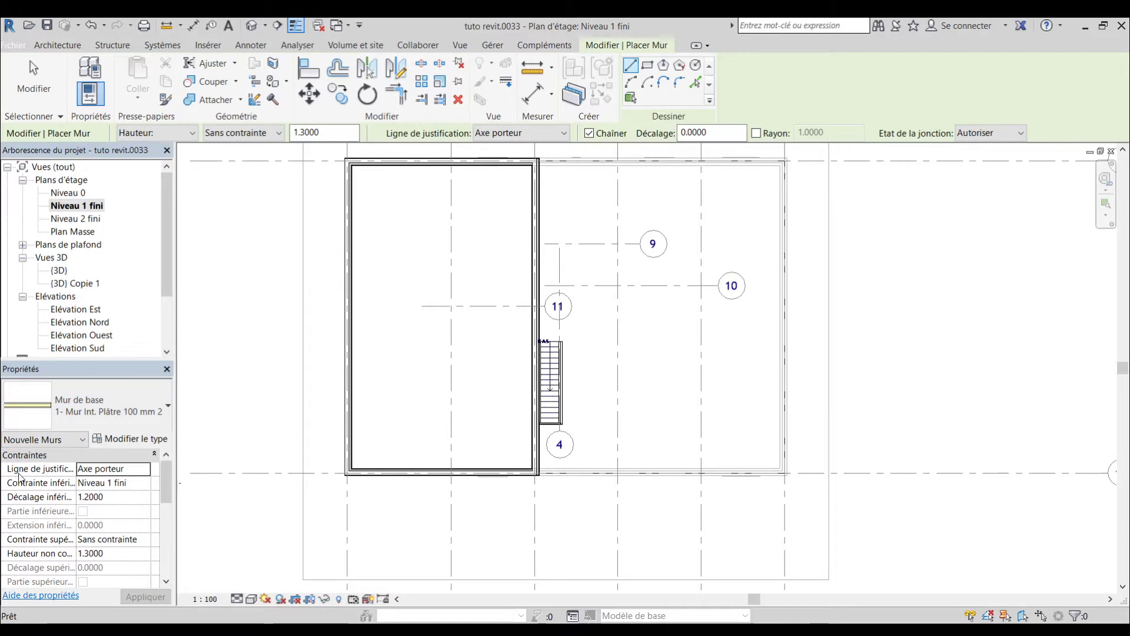
{"action": "left_click", "coordinate": [123, 498]}
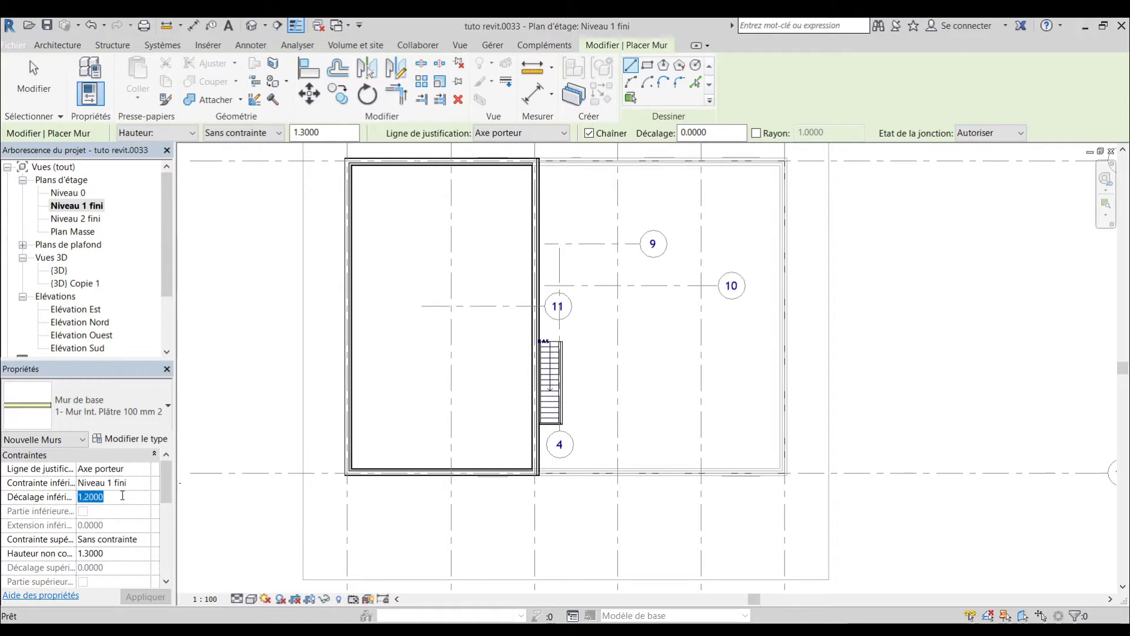
{"action": "type", "text": "0.00"}
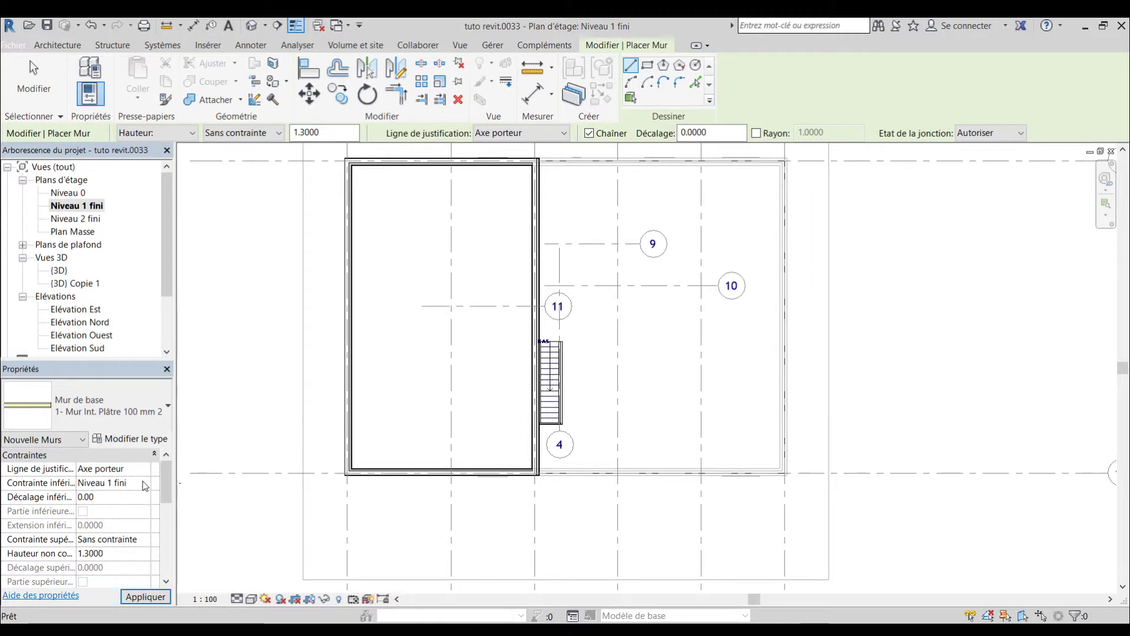
{"action": "left_click", "coordinate": [144, 539]}
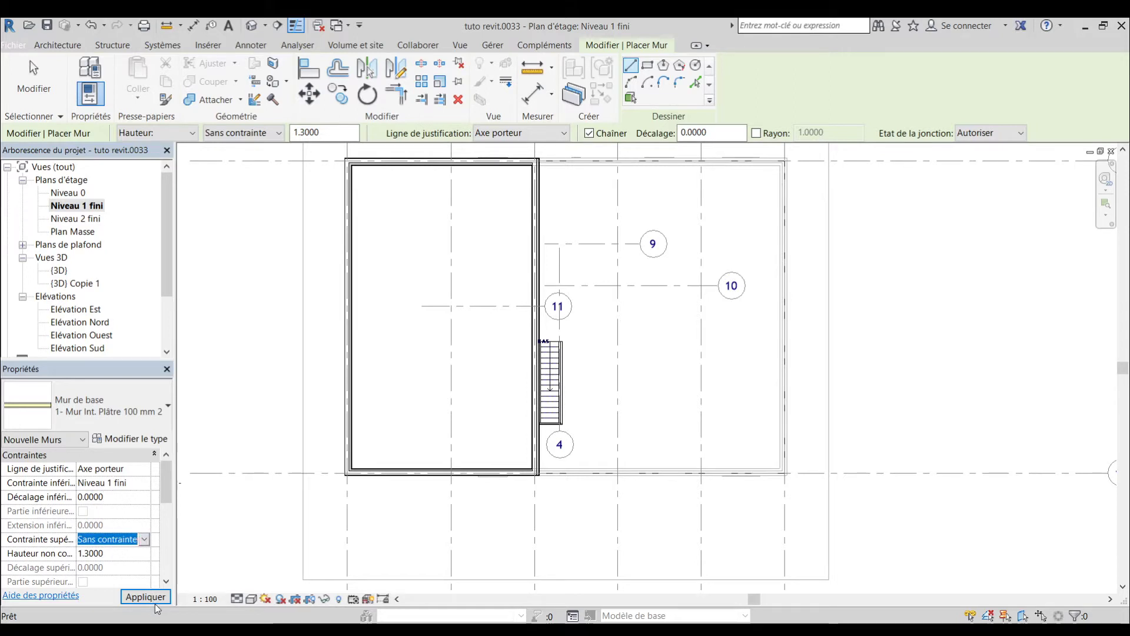
{"action": "key", "text": "Down"}
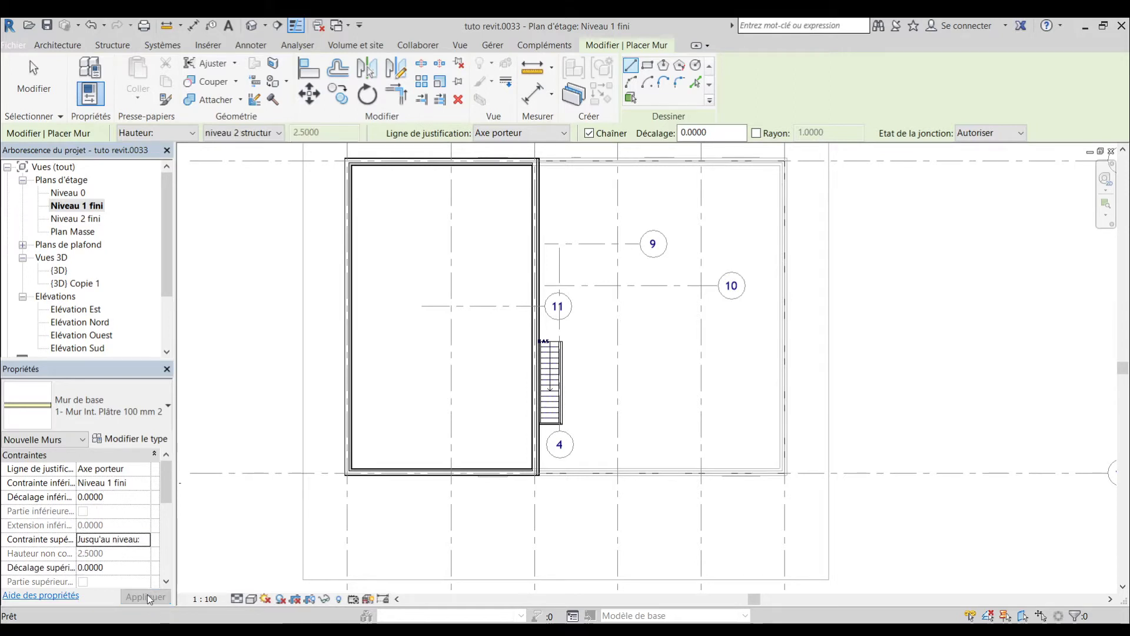
{"action": "left_click", "coordinate": [146, 596]}
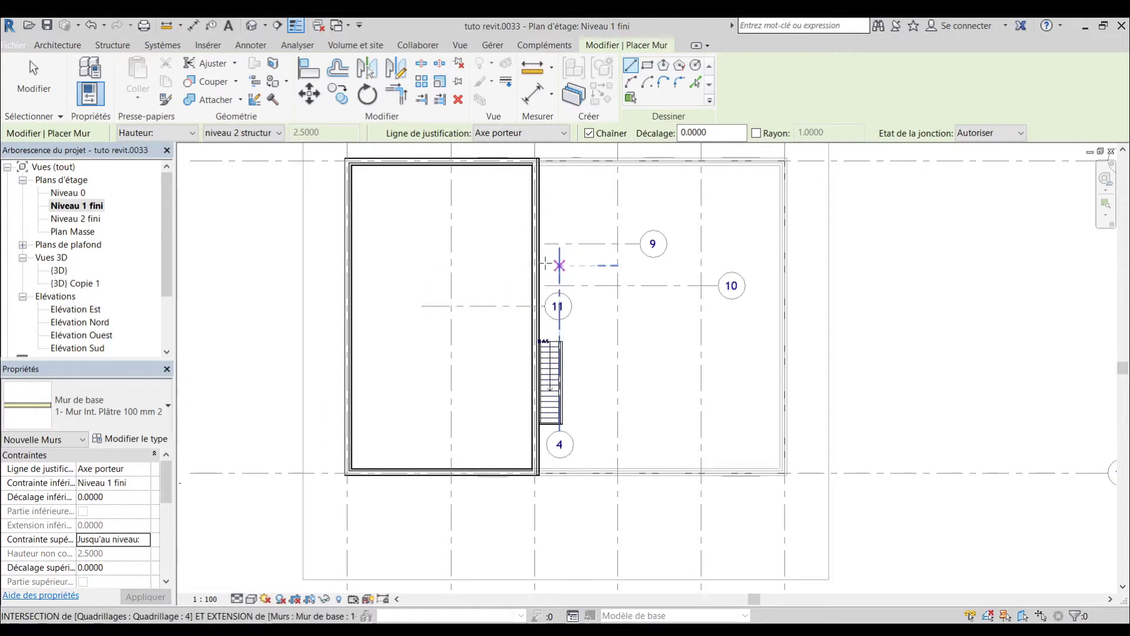
Draw a 9 m interior plaster partition along grid 11, from the exterior wall on grid 3 to the exterior wall on grid 1.
{"action": "scroll", "coordinate": [535, 306], "scroll_direction": "up", "scroll_amount": 6}
{"action": "left_click", "coordinate": [507, 297]}
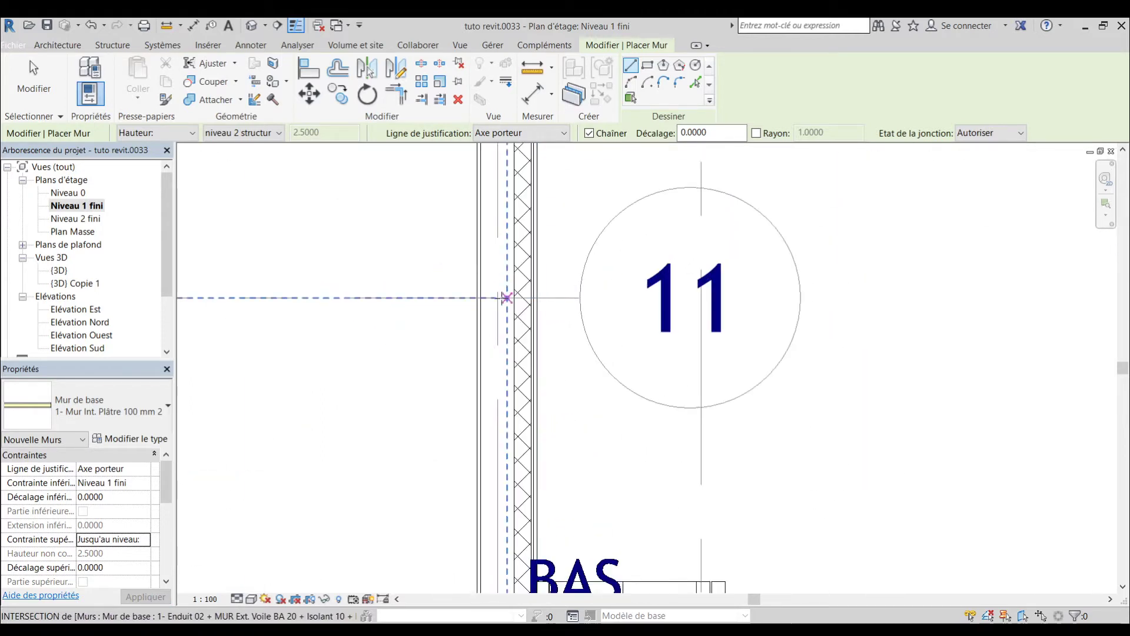
{"action": "scroll", "coordinate": [507, 298], "scroll_direction": "down", "scroll_amount": 5}
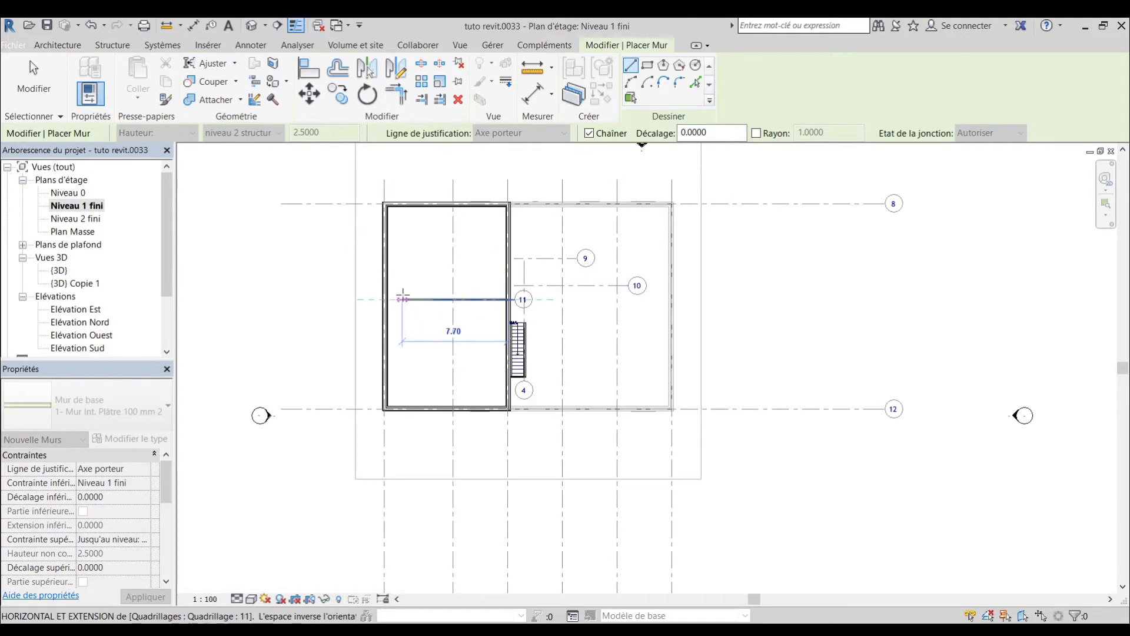
{"action": "scroll", "coordinate": [396, 298], "scroll_direction": "up", "scroll_amount": 5}
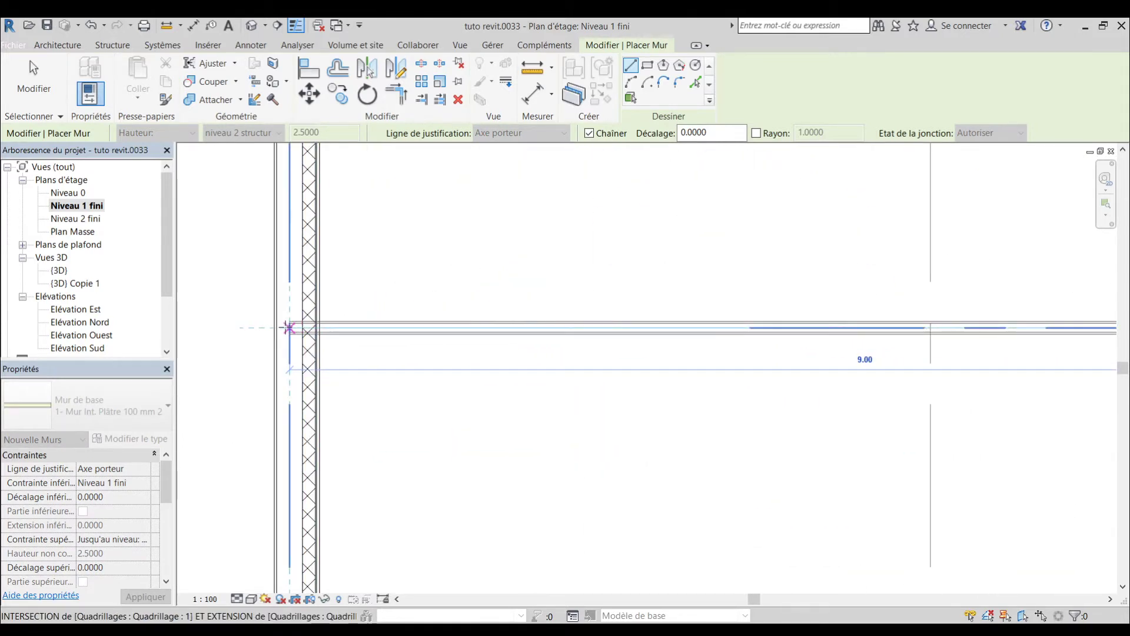
{"action": "left_click", "coordinate": [289, 327]}
{"action": "scroll", "coordinate": [288, 327], "scroll_direction": "down", "scroll_amount": 3}
{"action": "scroll", "coordinate": [289, 327], "scroll_direction": "down", "scroll_amount": 3}
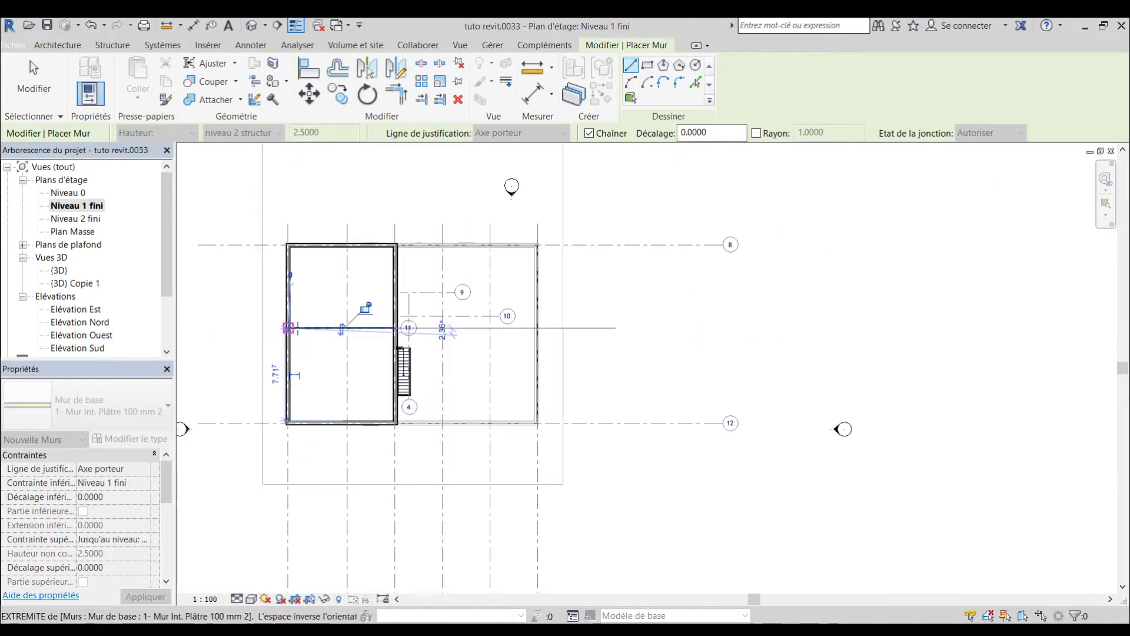
{"action": "key", "text": "Escape"}
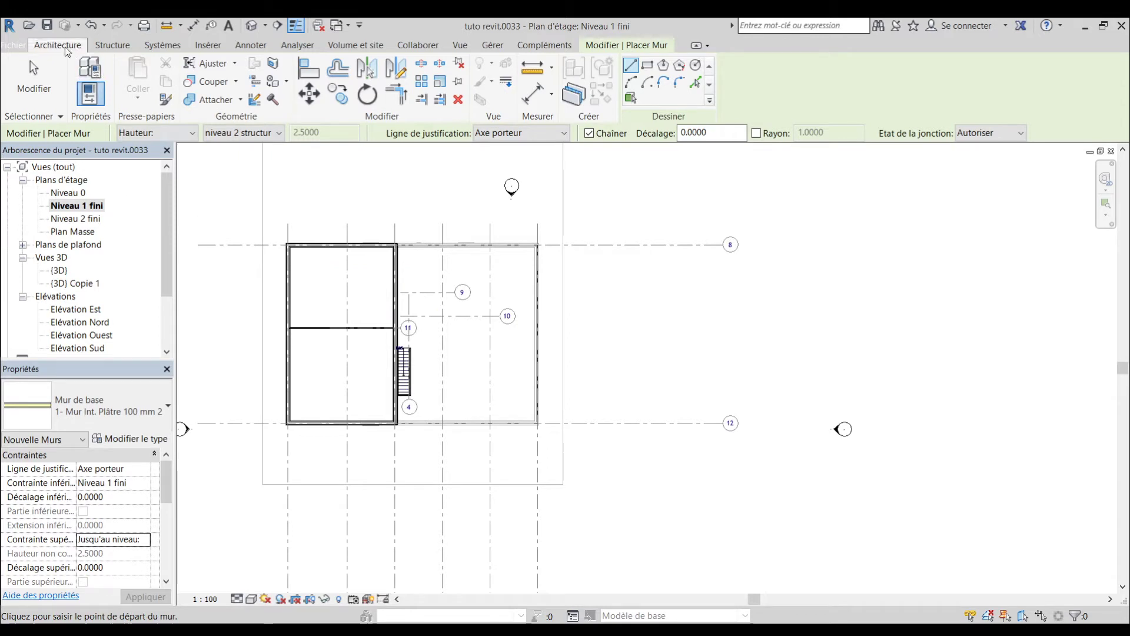
Place an Int. Simple PP (0.83m x 2.04m) door in the grid 3 wall, its edge about 15 cm above the partition.
{"action": "left_click", "coordinate": [49, 47]}
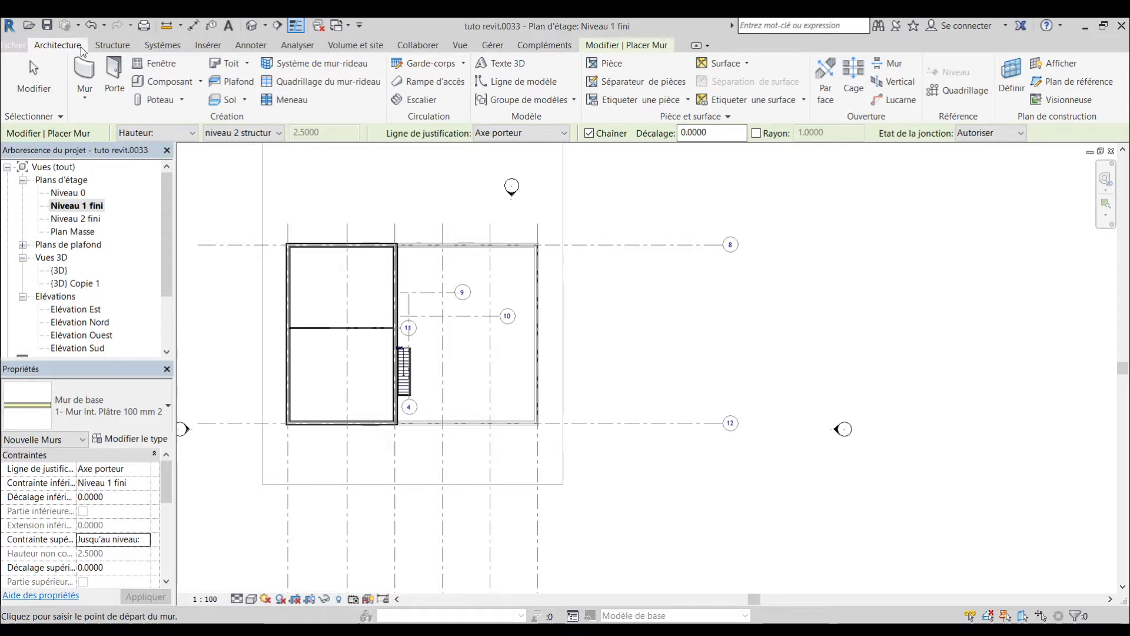
{"action": "left_click", "coordinate": [115, 76]}
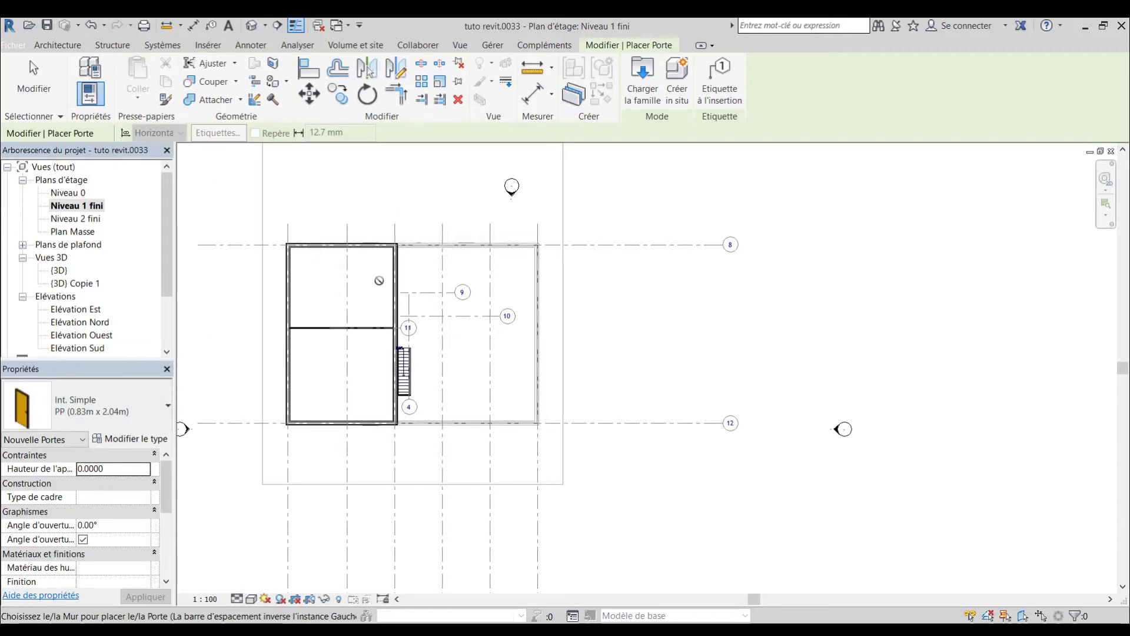
{"action": "scroll", "coordinate": [403, 318], "scroll_direction": "up", "scroll_amount": 5}
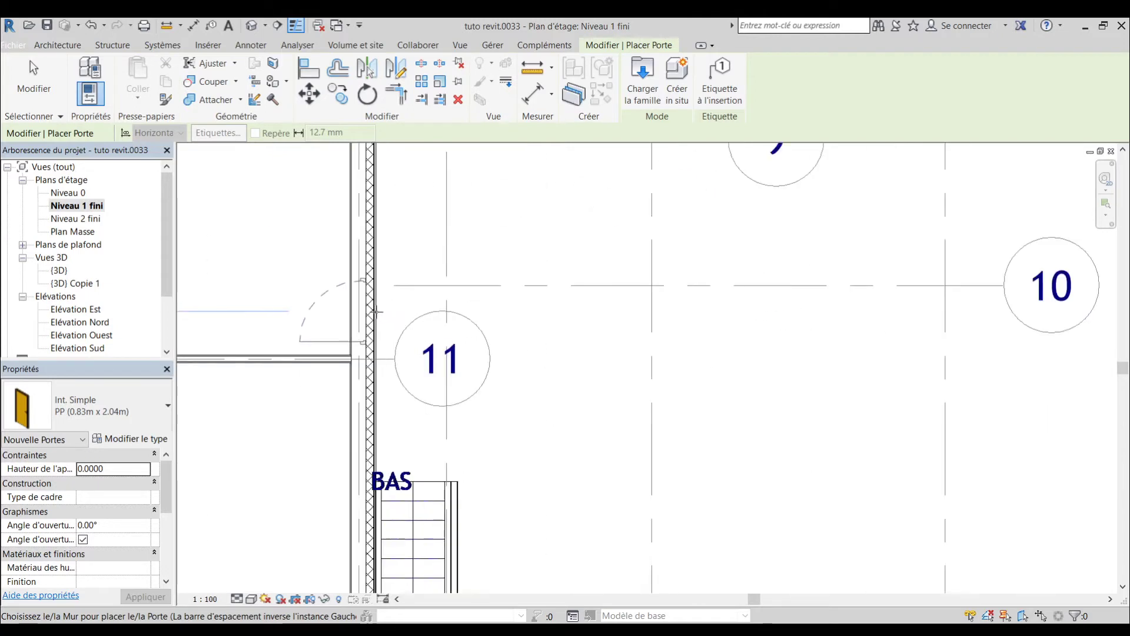
{"action": "middle_click_drag", "start_coordinate": [391, 321], "coordinate": [523, 315]}
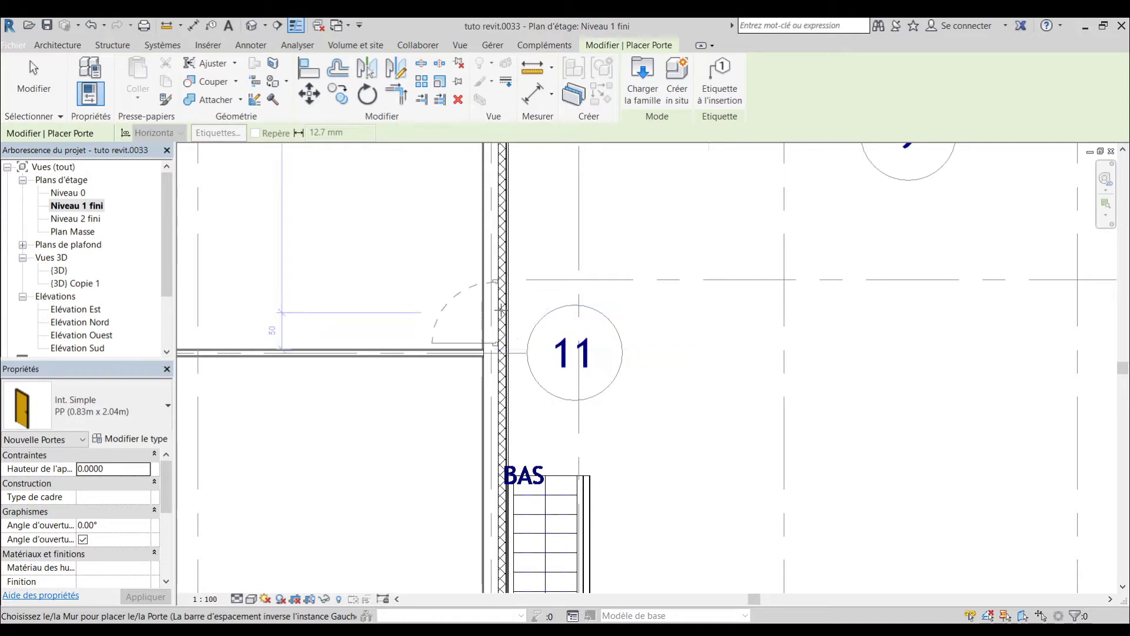
{"action": "scroll", "coordinate": [501, 306], "scroll_direction": "up", "scroll_amount": 2}
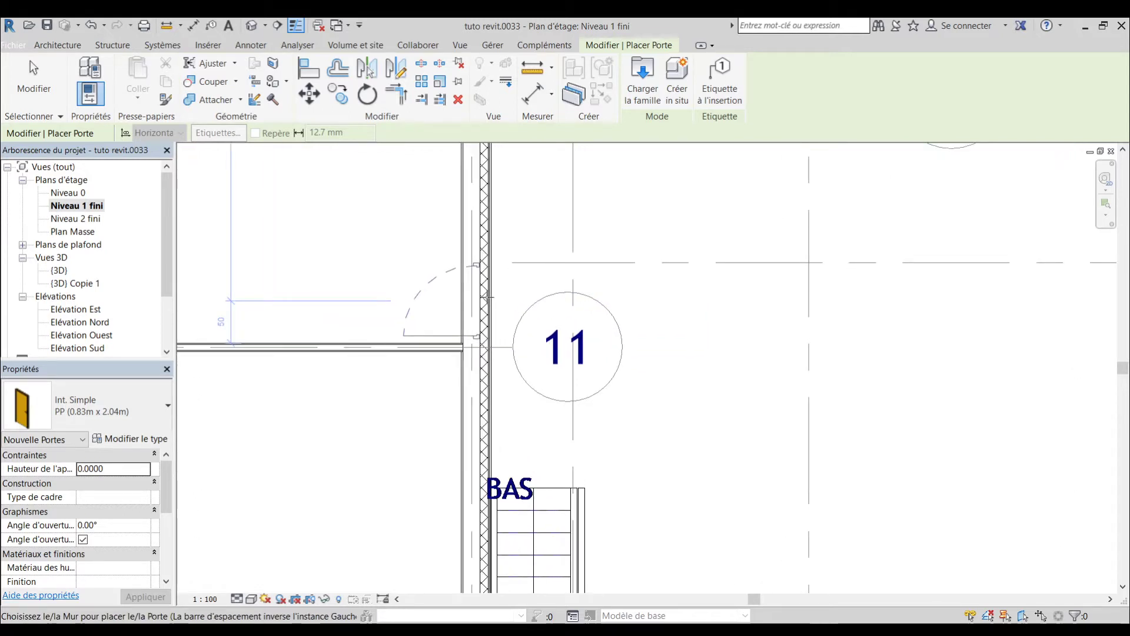
{"action": "left_click", "coordinate": [488, 297]}
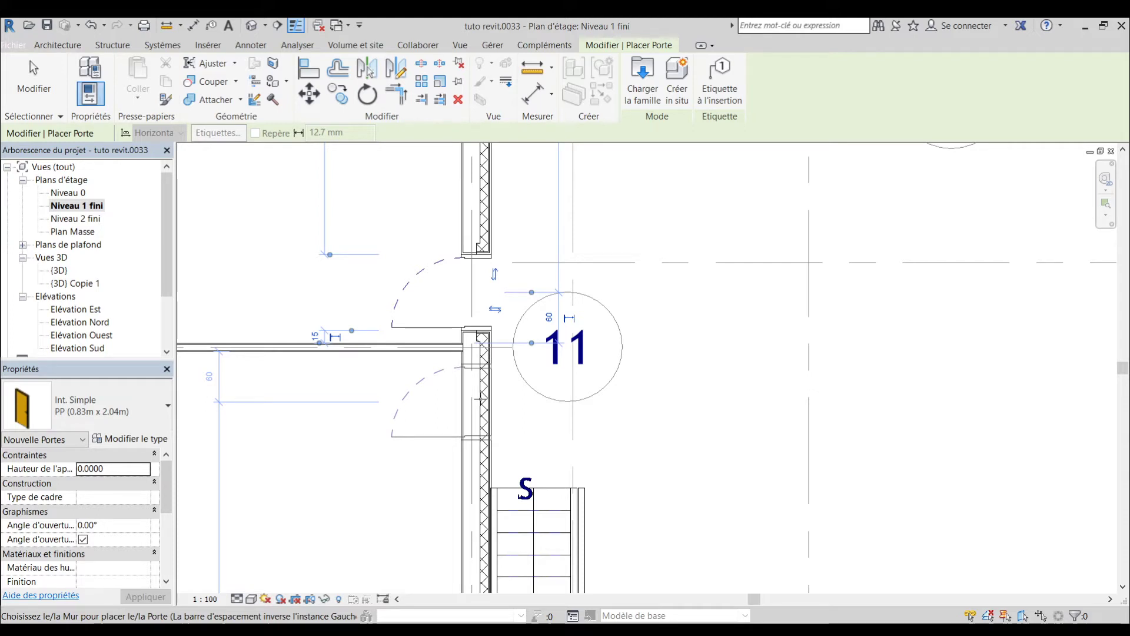
Place a second door with flipped swing in the grid 3 wall, centred about 50 cm below the partition, and finish placing doors.
{"action": "key", "text": "space"}
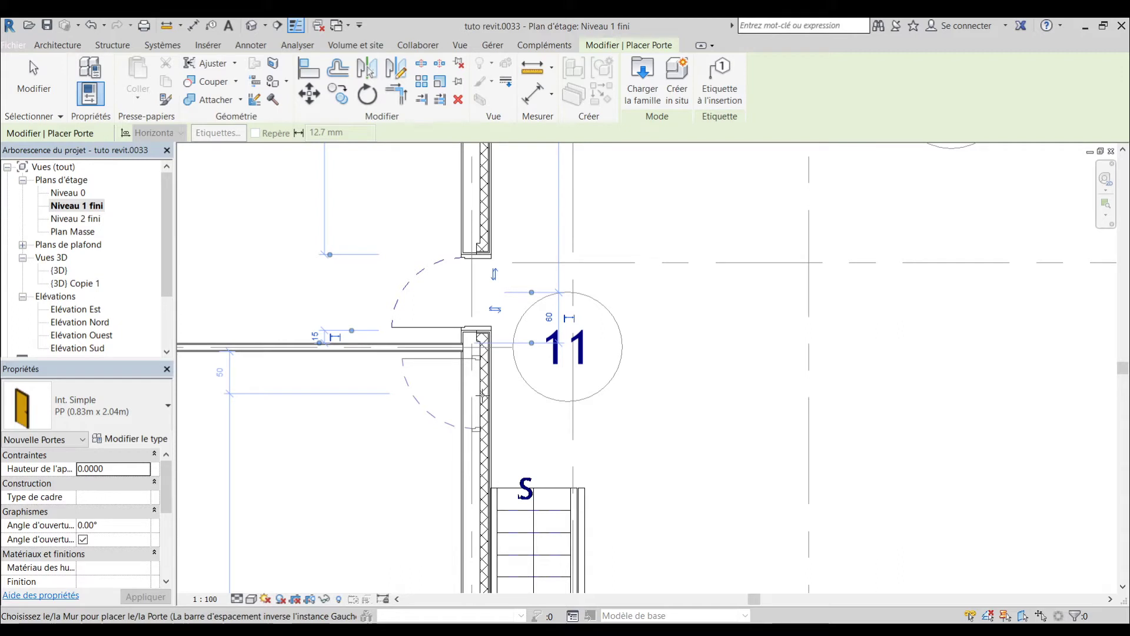
{"action": "left_click", "coordinate": [482, 393]}
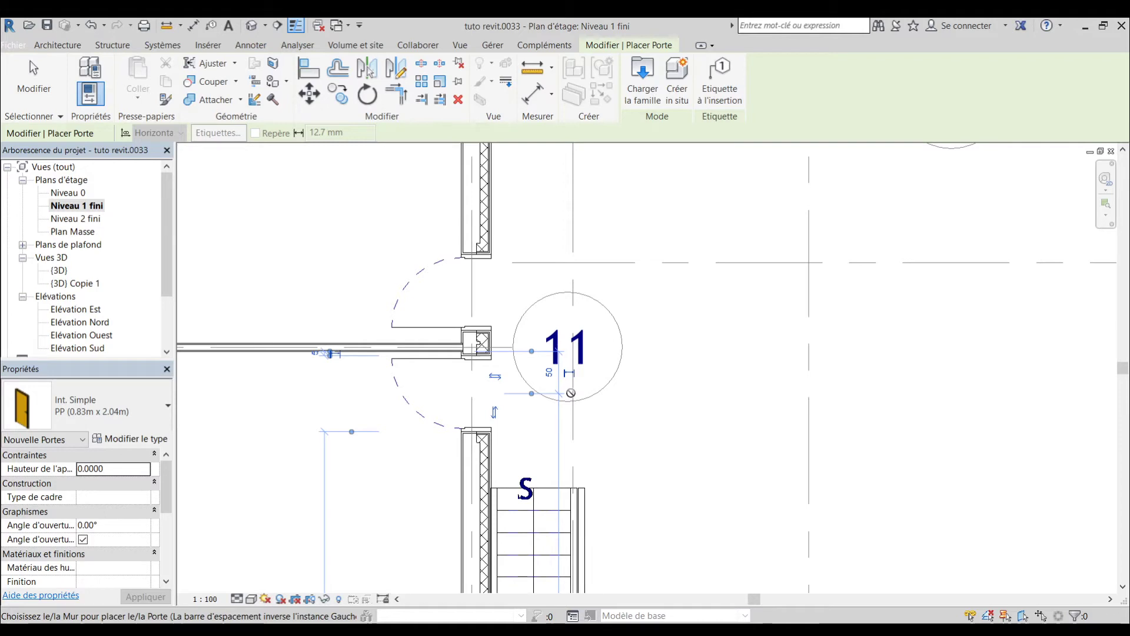
{"action": "key", "text": "Escape"}
{"action": "key", "text": "Escape"}
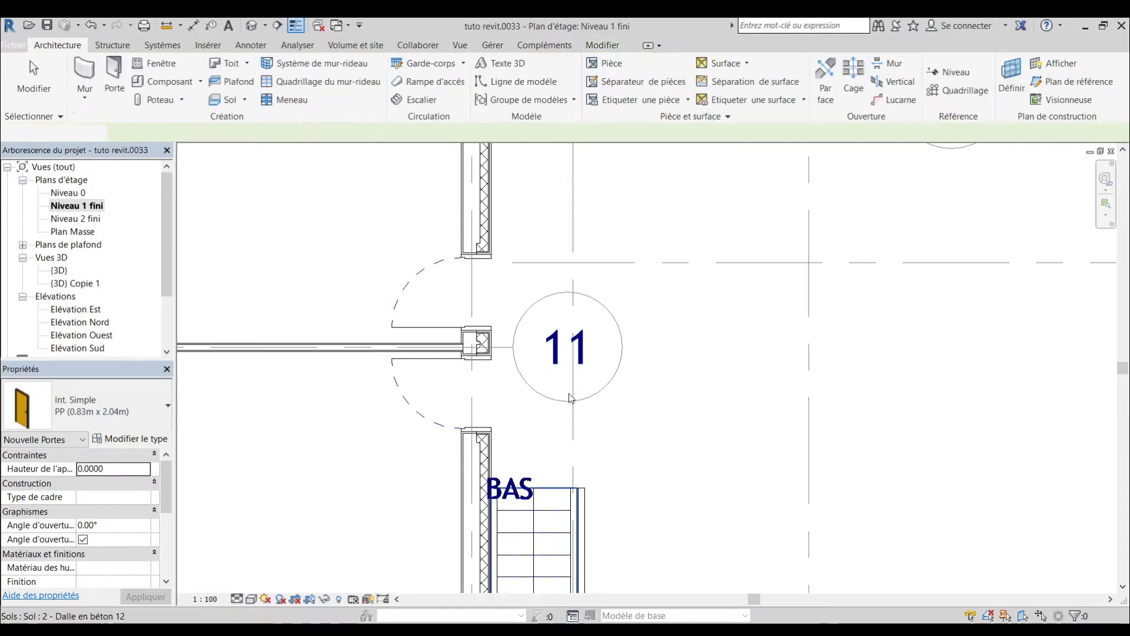
Set the distance between the upper door's edge and the partition to 0.05 m.
{"action": "left_click", "coordinate": [428, 328]}
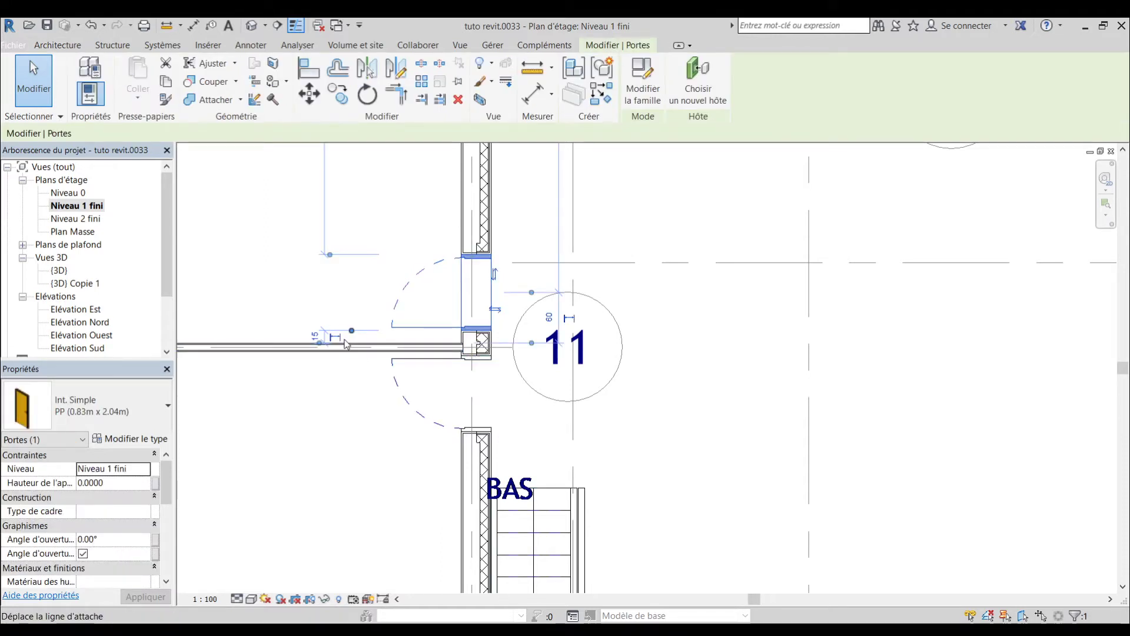
{"action": "left_click", "coordinate": [425, 361]}
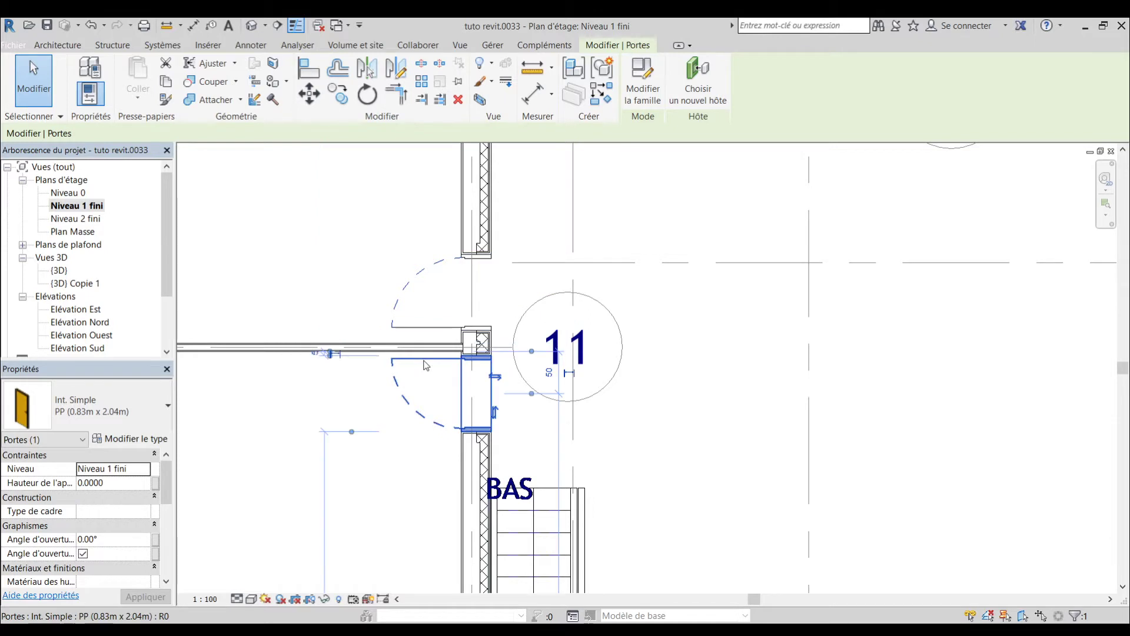
{"action": "left_click", "coordinate": [419, 329]}
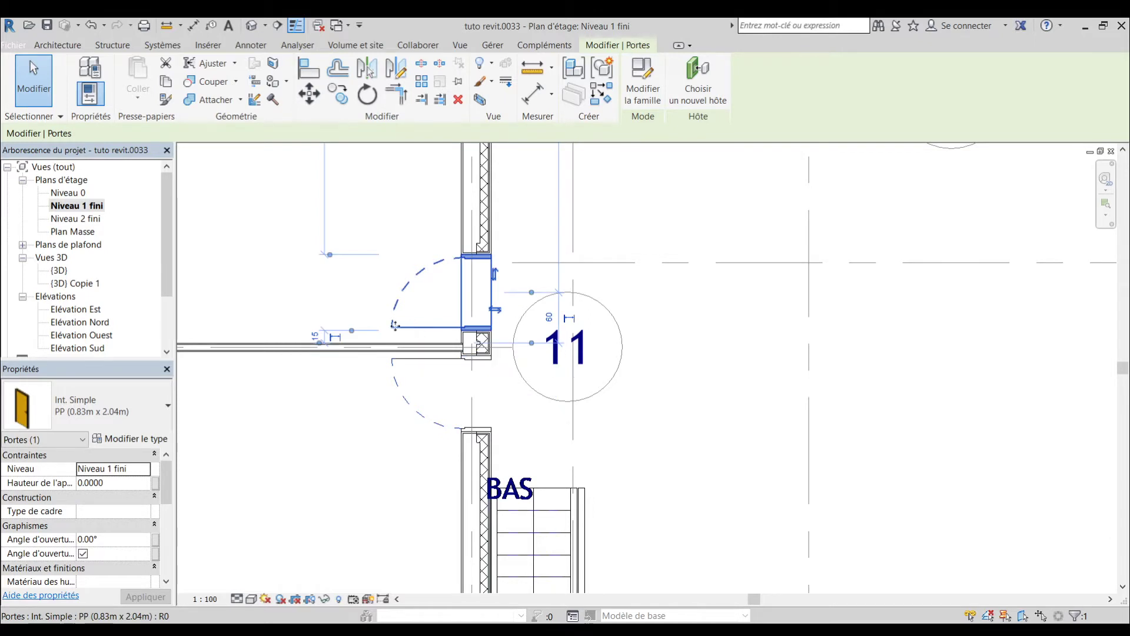
{"action": "left_click", "coordinate": [319, 336]}
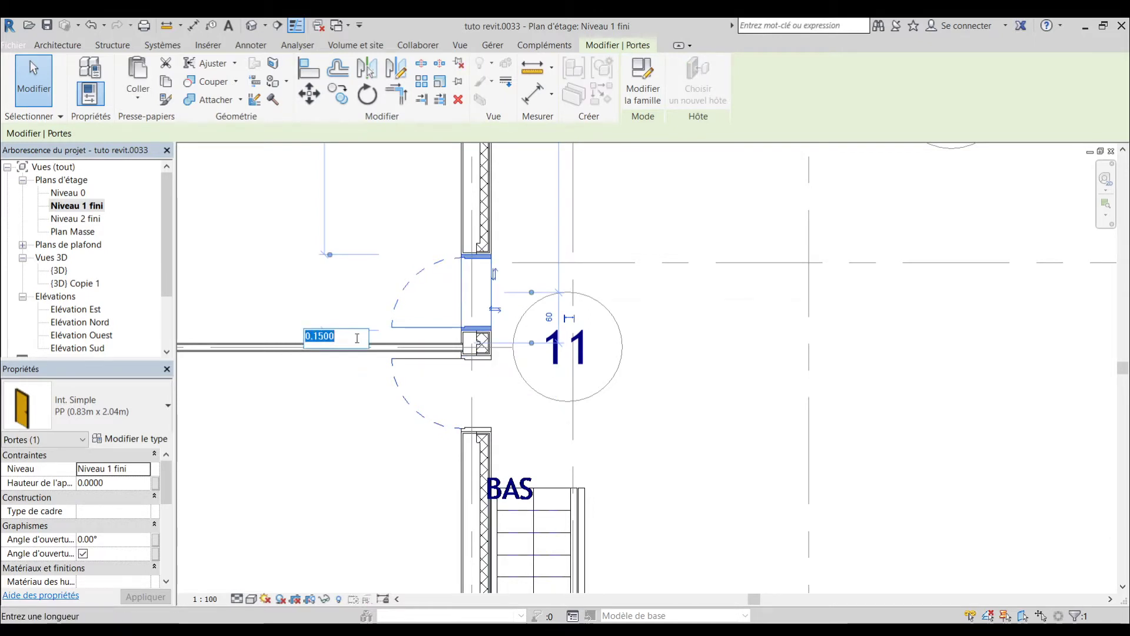
{"action": "type", "text": "0"}
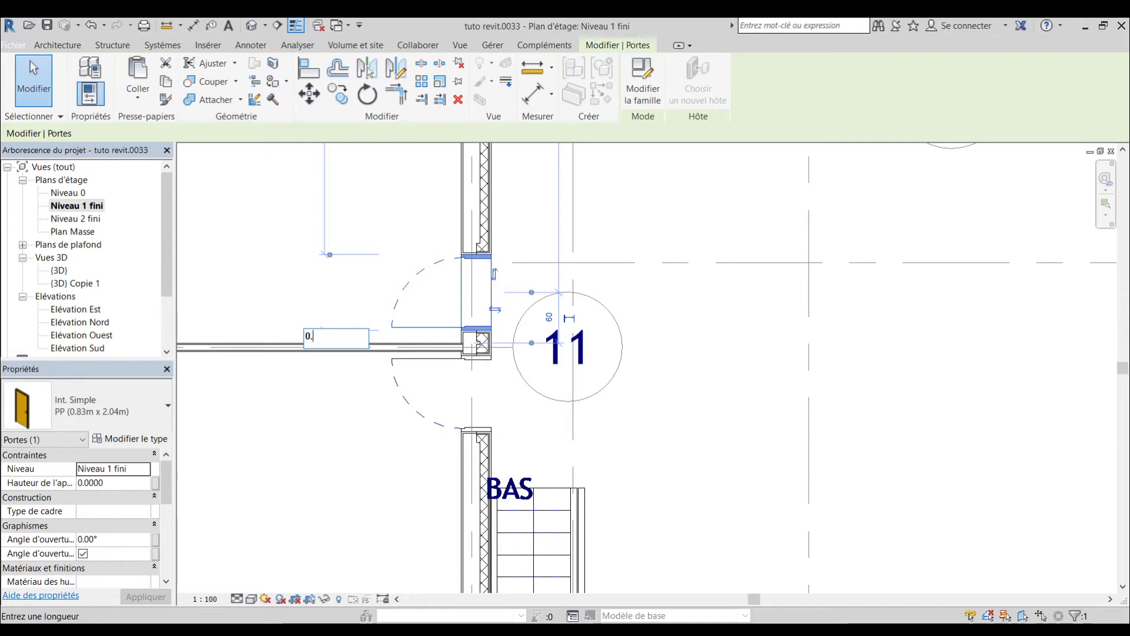
{"action": "key", "text": "Return"}
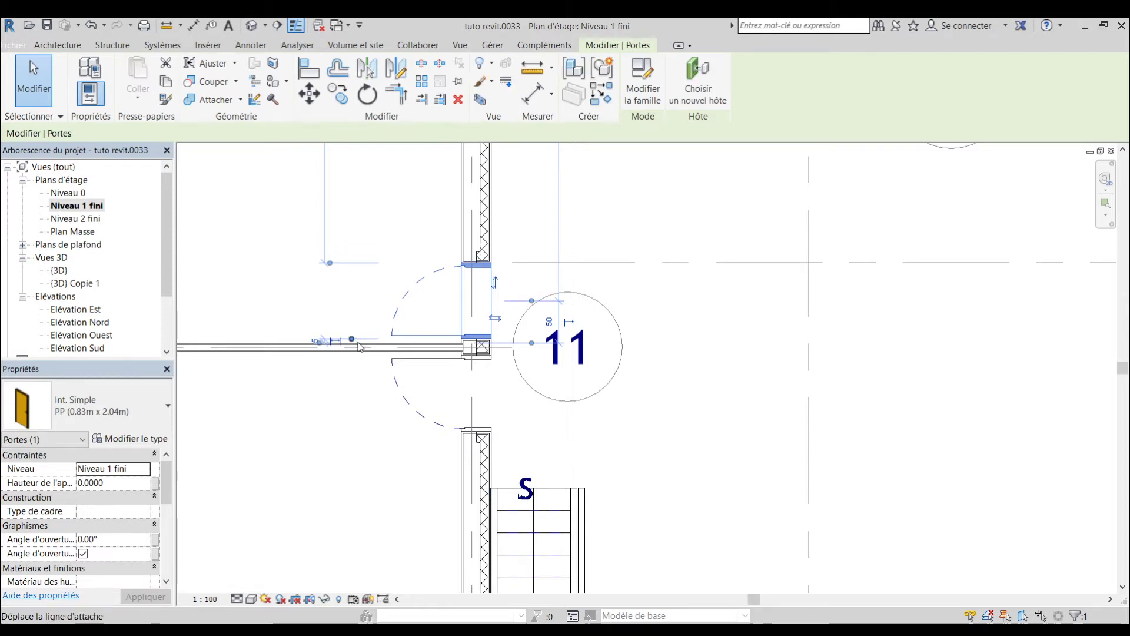
{"action": "key", "text": "Escape"}
Draw a Nbre Fixe - 5x5 curtain wall about 1.97 m long along grid 9, starting from the grid 3 wall.
{"action": "scroll", "coordinate": [661, 397], "scroll_direction": "down", "scroll_amount": 4}
{"action": "middle_click_drag", "start_coordinate": [733, 338], "coordinate": [519, 367]}
{"action": "scroll", "coordinate": [585, 366], "scroll_direction": "down", "scroll_amount": 3}
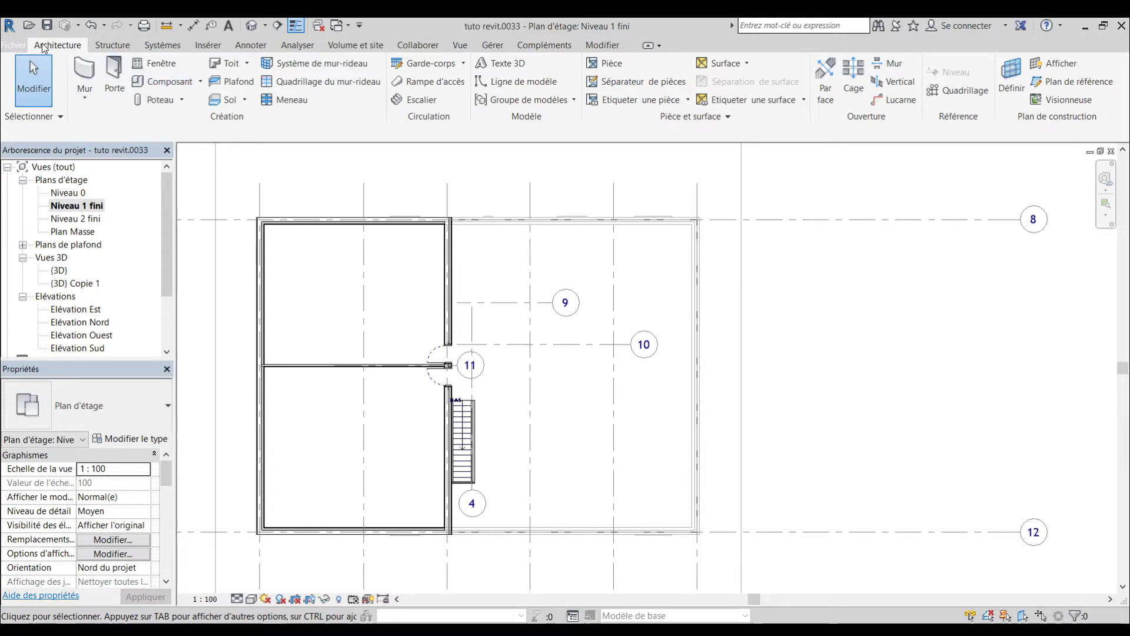
{"action": "left_click", "coordinate": [83, 70]}
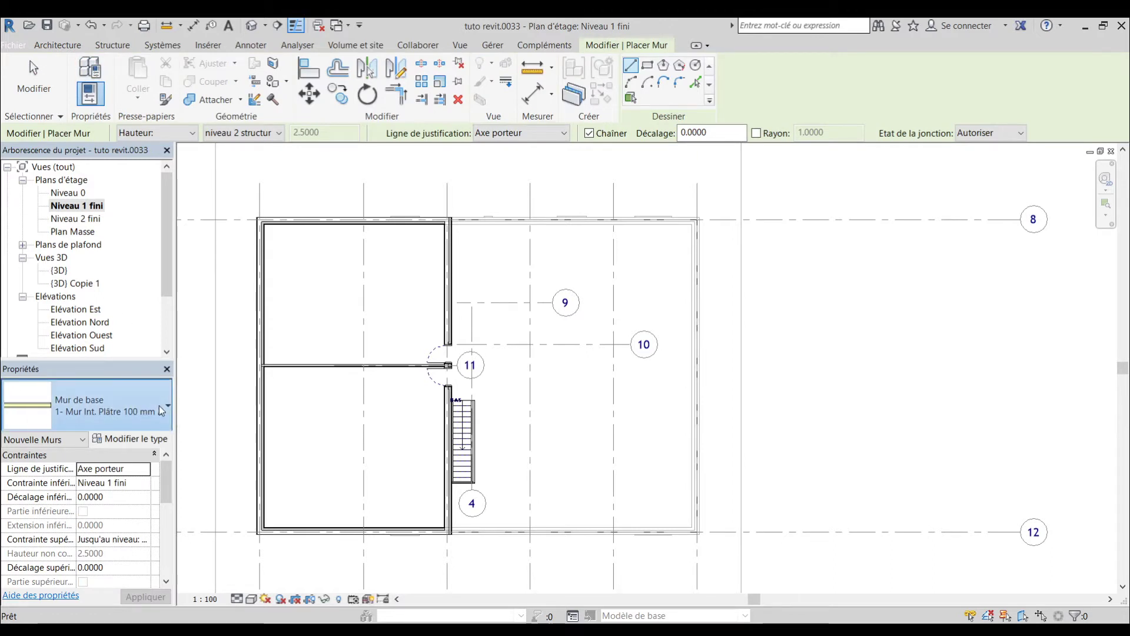
{"action": "left_click", "coordinate": [102, 188]}
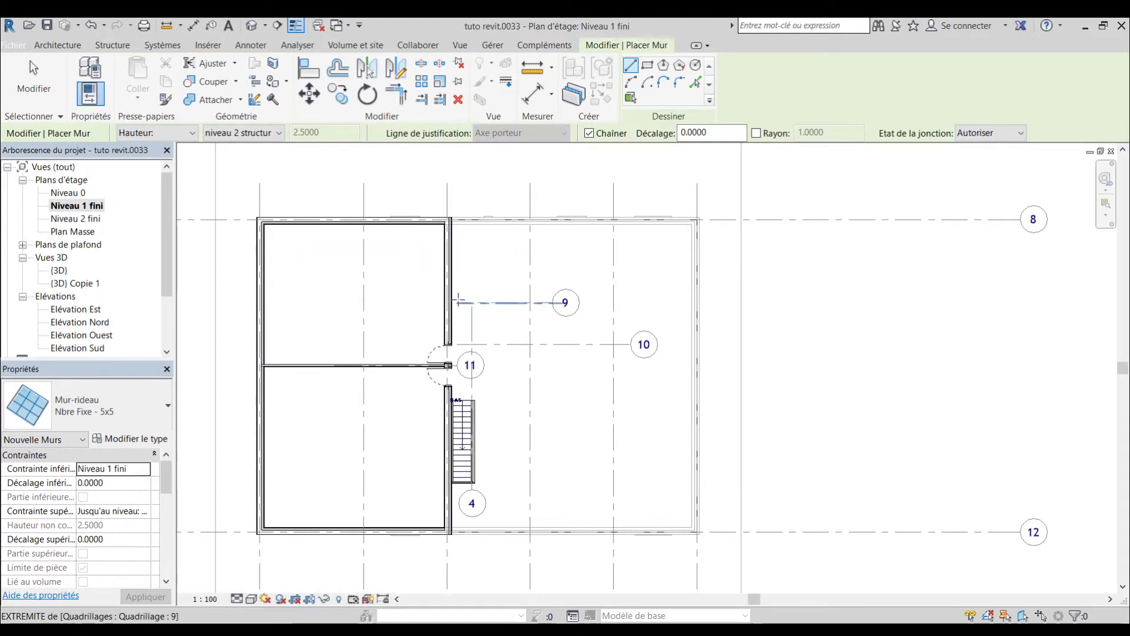
{"action": "scroll", "coordinate": [457, 302], "scroll_direction": "up", "scroll_amount": 4}
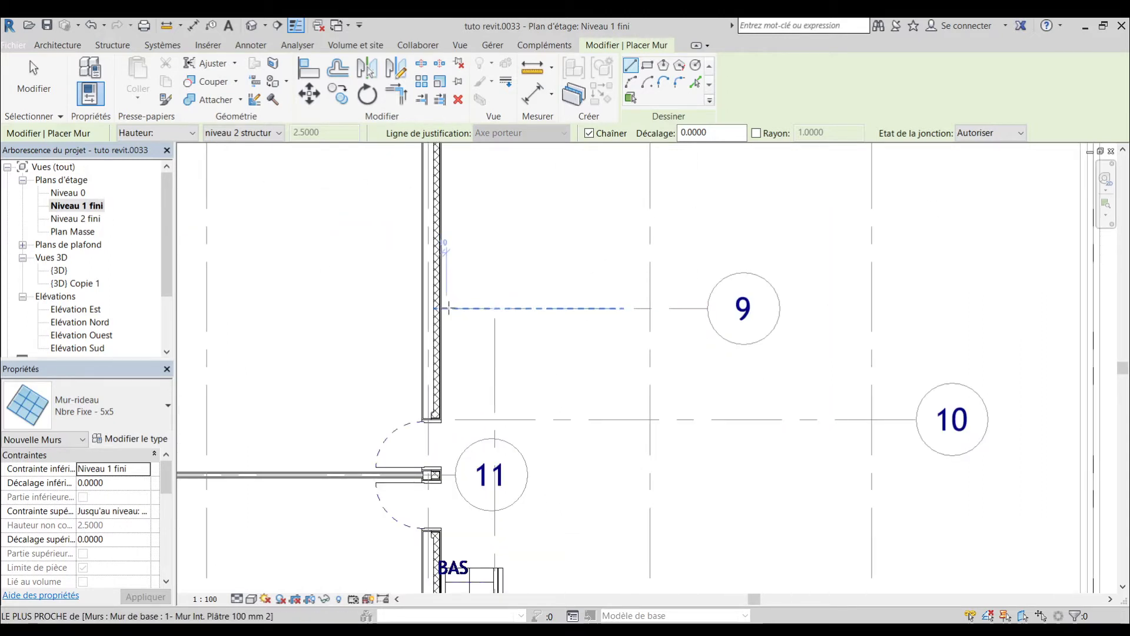
{"action": "scroll", "coordinate": [453, 308], "scroll_direction": "down", "scroll_amount": 4}
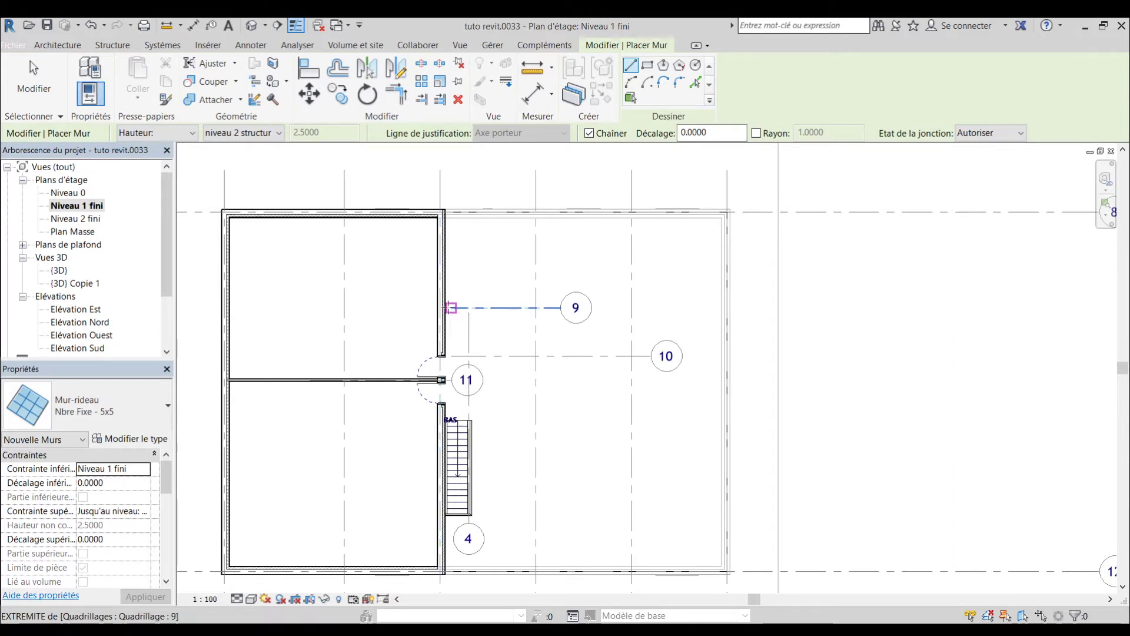
{"action": "scroll", "coordinate": [452, 307], "scroll_direction": "up", "scroll_amount": 4}
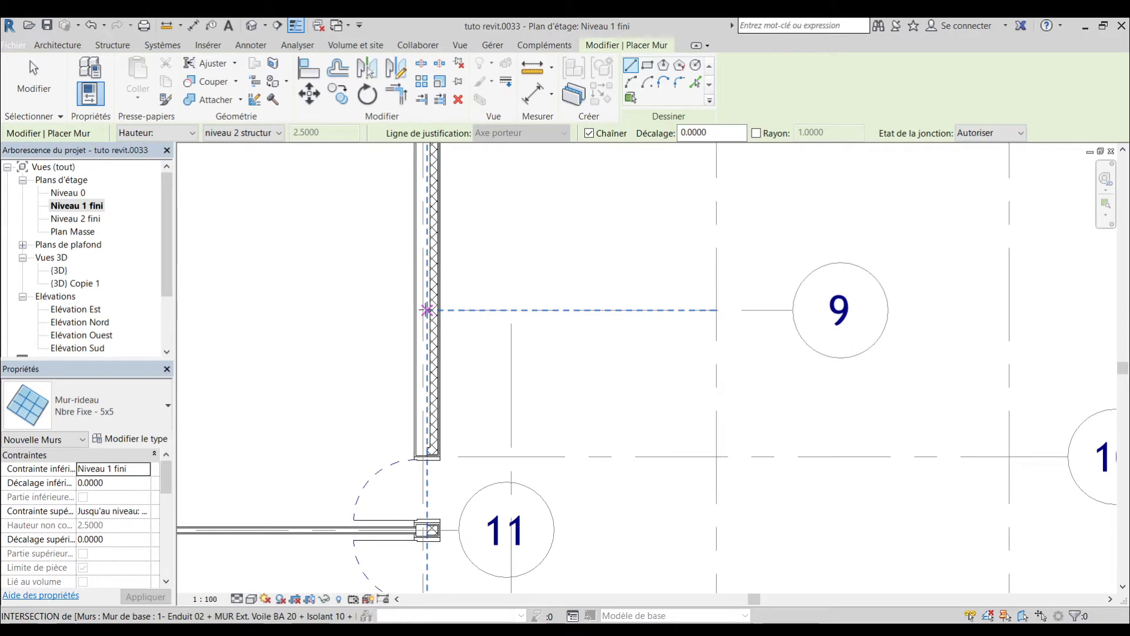
{"action": "left_click", "coordinate": [428, 310]}
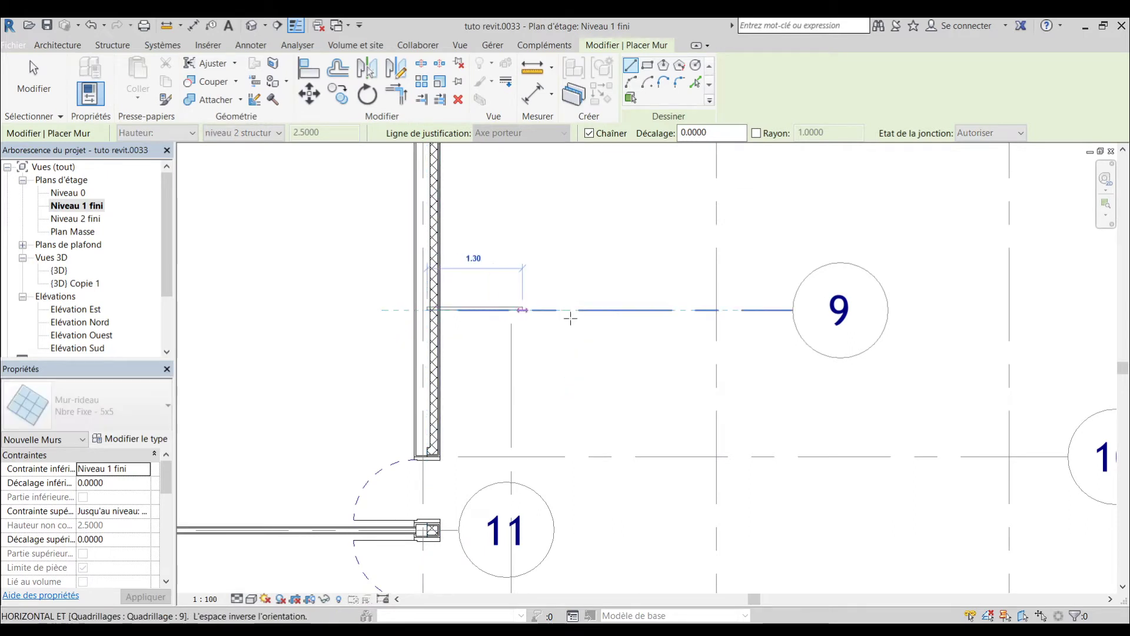
{"action": "scroll", "coordinate": [603, 189], "scroll_direction": "down", "scroll_amount": 3}
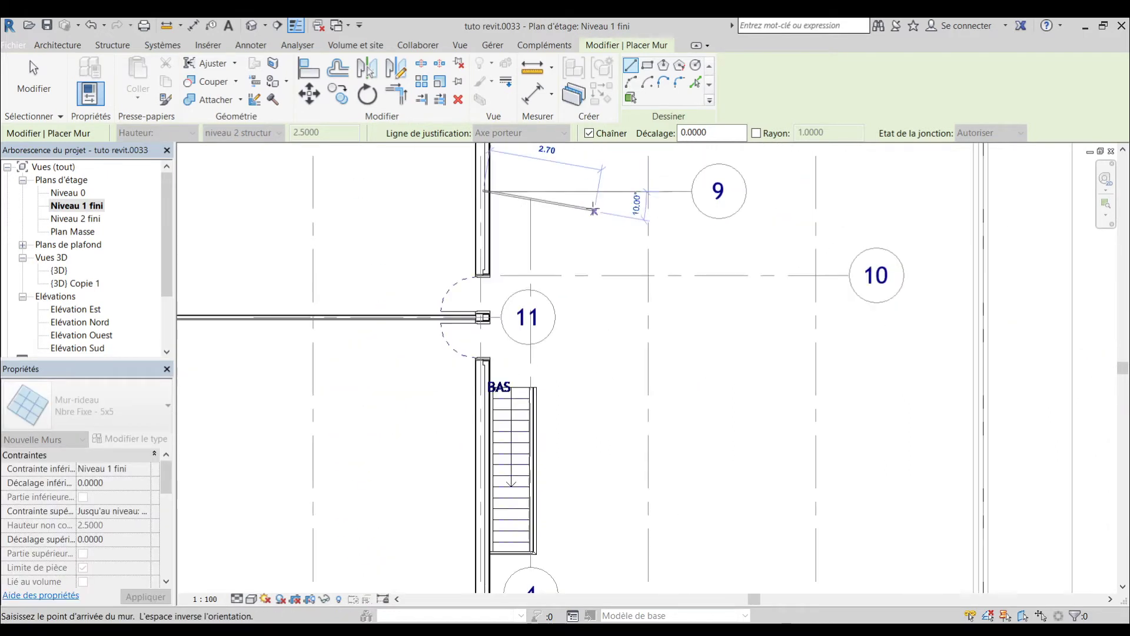
{"action": "scroll", "coordinate": [592, 190], "scroll_direction": "down", "scroll_amount": 3}
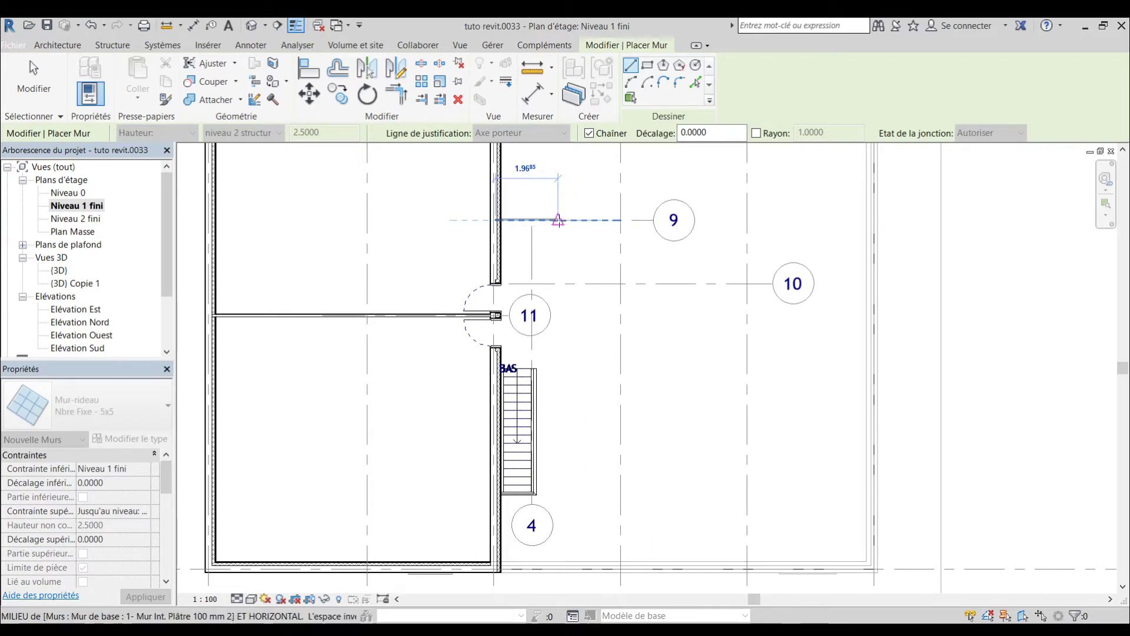
{"action": "scroll", "coordinate": [558, 221], "scroll_direction": "up", "scroll_amount": 2}
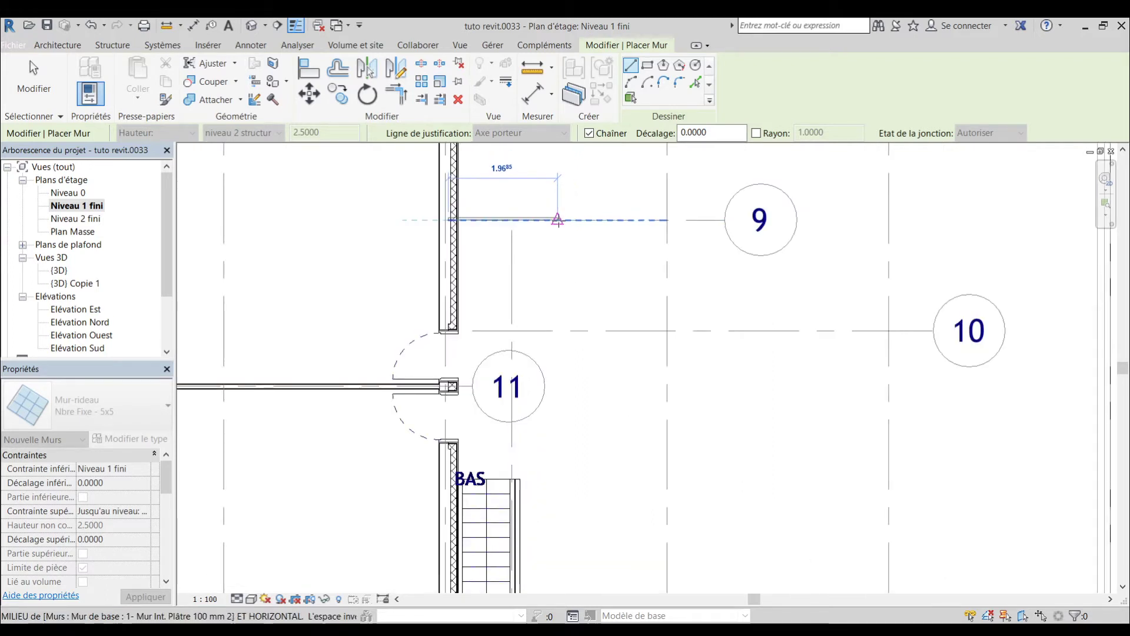
{"action": "left_click", "coordinate": [558, 220]}
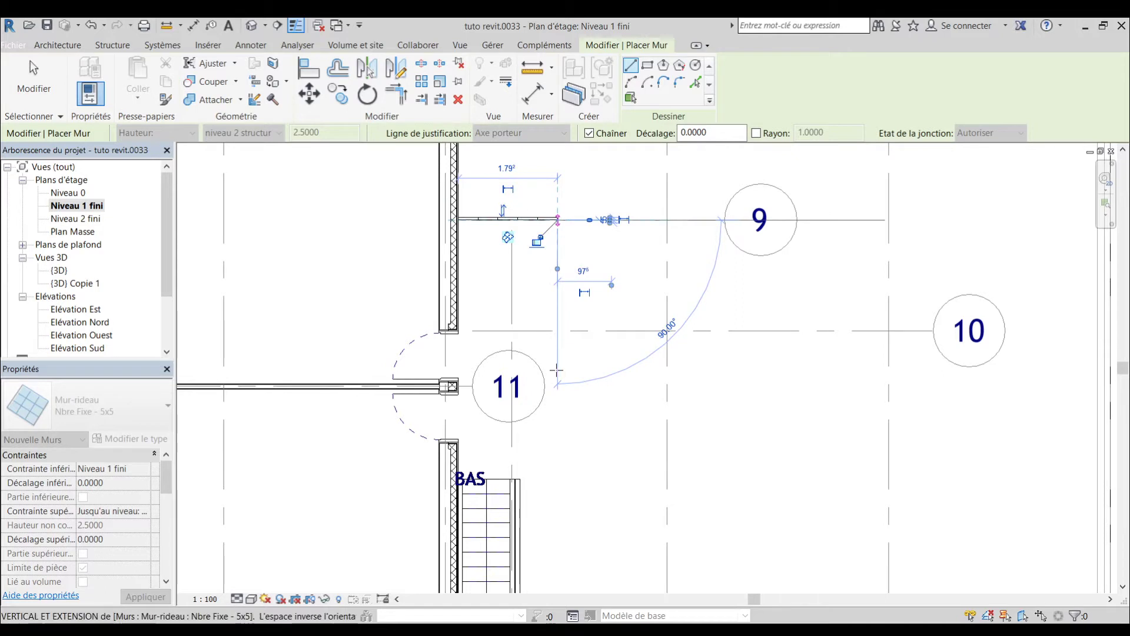
Continue the curtain wall 10 m past the stairs, close it back to the grid 3 wall about 1.97 m away, and finish drawing walls.
{"action": "middle_click_drag", "start_coordinate": [569, 454], "coordinate": [563, 255]}
{"action": "scroll", "coordinate": [563, 334], "scroll_direction": "down", "scroll_amount": 3}
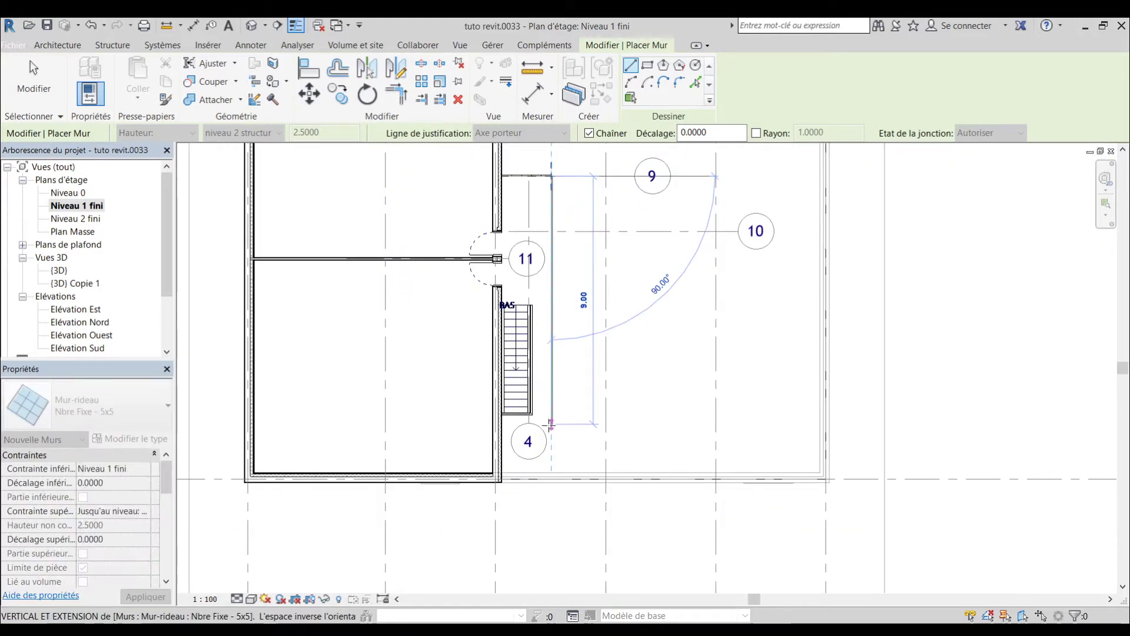
{"action": "scroll", "coordinate": [551, 424], "scroll_direction": "up", "scroll_amount": 2}
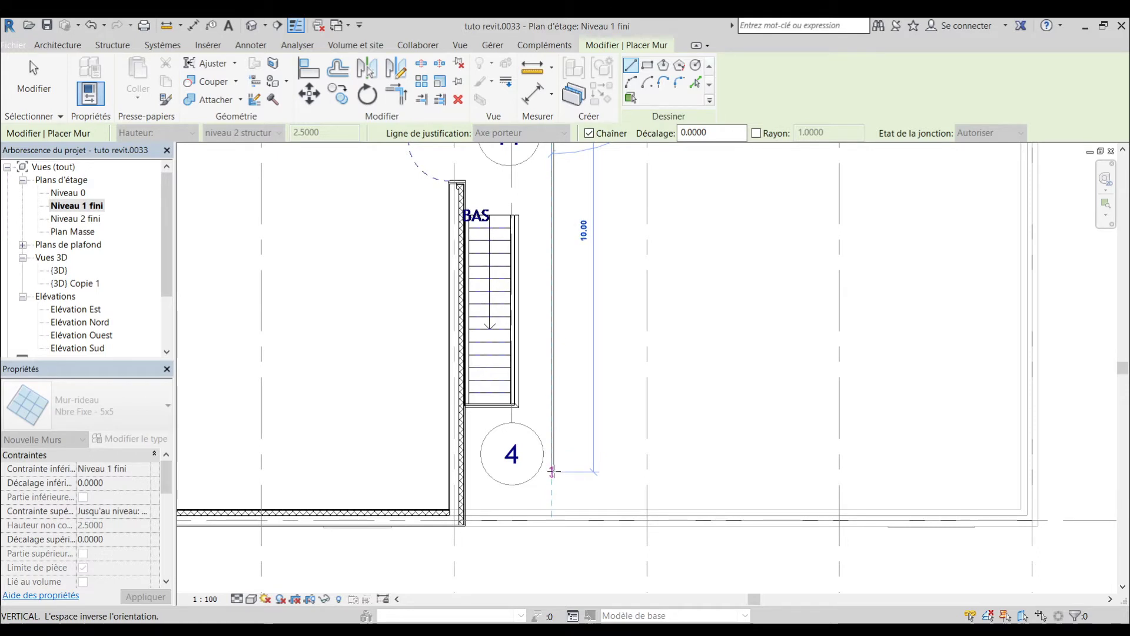
{"action": "left_click", "coordinate": [551, 471]}
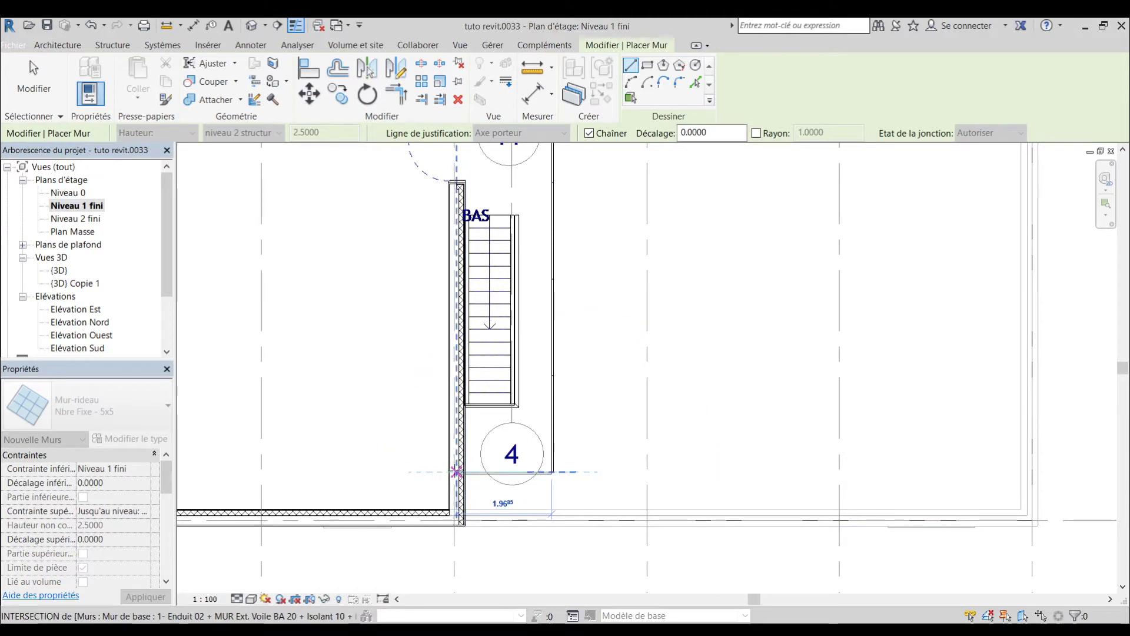
{"action": "key", "text": "Escape"}
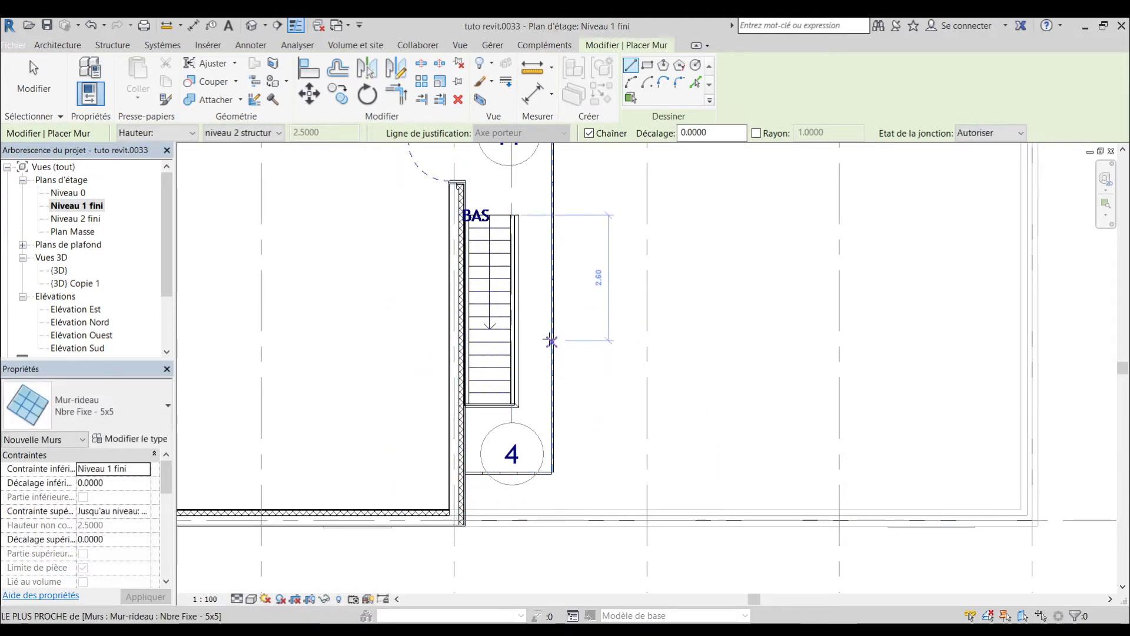
{"action": "scroll", "coordinate": [551, 340], "scroll_direction": "down", "scroll_amount": 3}
{"action": "middle_click_drag", "start_coordinate": [612, 310], "coordinate": [580, 327]}
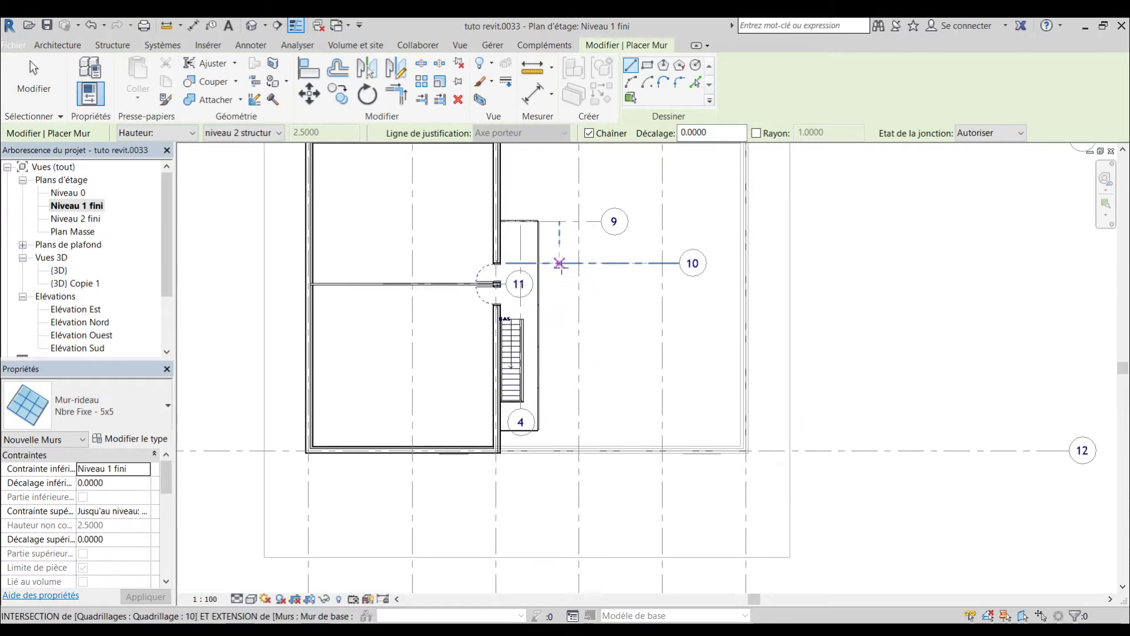
{"action": "key", "text": "Escape"}
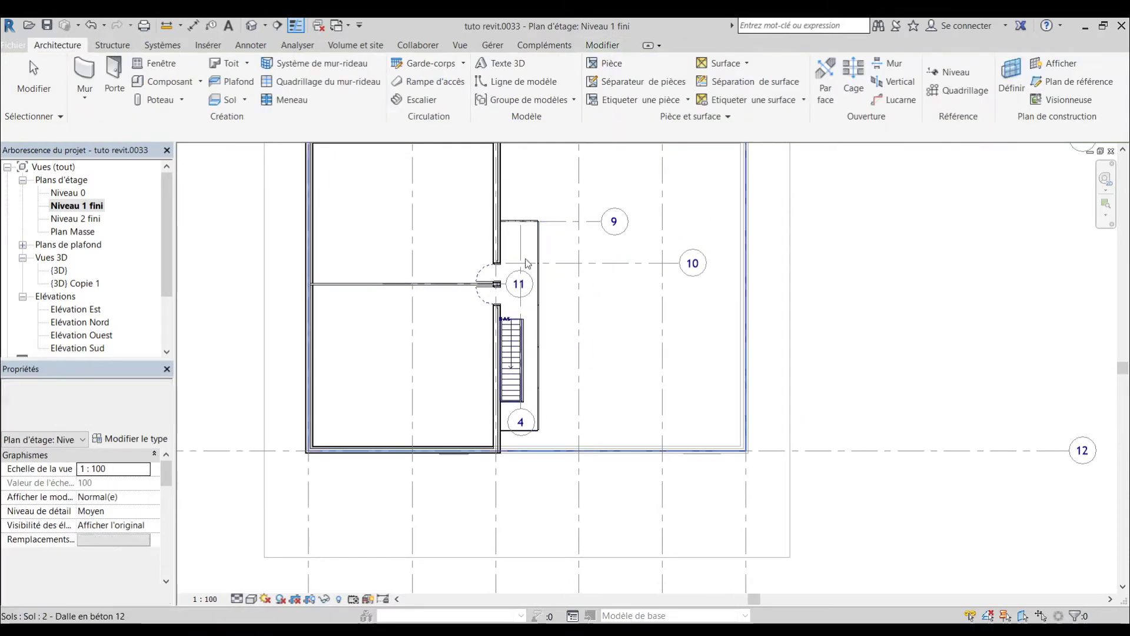
Inspect the curtain wall around the stairs in the 3D view.
{"action": "double_click", "coordinate": [60, 271]}
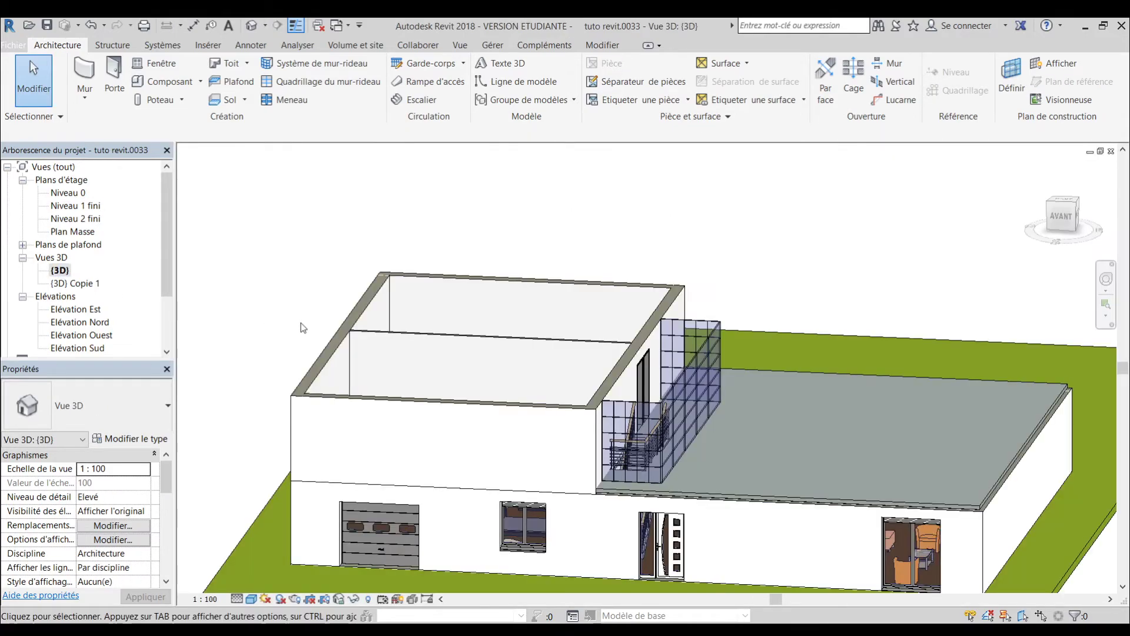
{"action": "middle_click_drag", "start_coordinate": [759, 421], "coordinate": [652, 432], "text": "shift"}
{"action": "middle_click_drag", "start_coordinate": [734, 437], "coordinate": [760, 436], "text": "shift"}
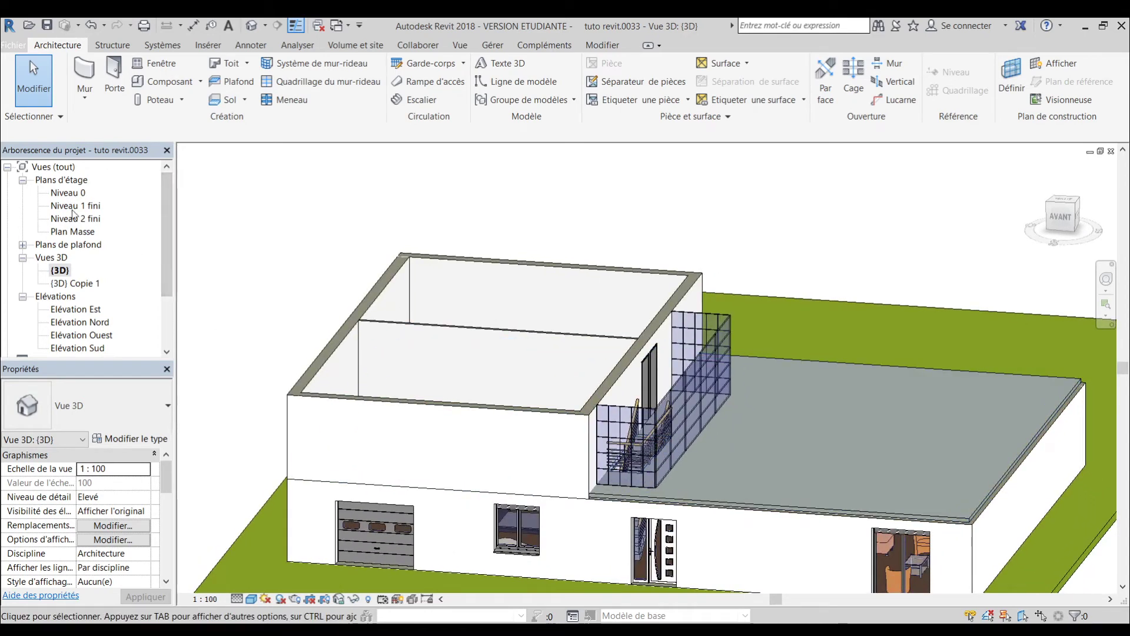
In the Niveau 1 fini plan, change the short curtain wall on grid 9 to basic wall 2- mur peinture 02 + Voile BA 20 + Isolant 10.
{"action": "double_click", "coordinate": [73, 206]}
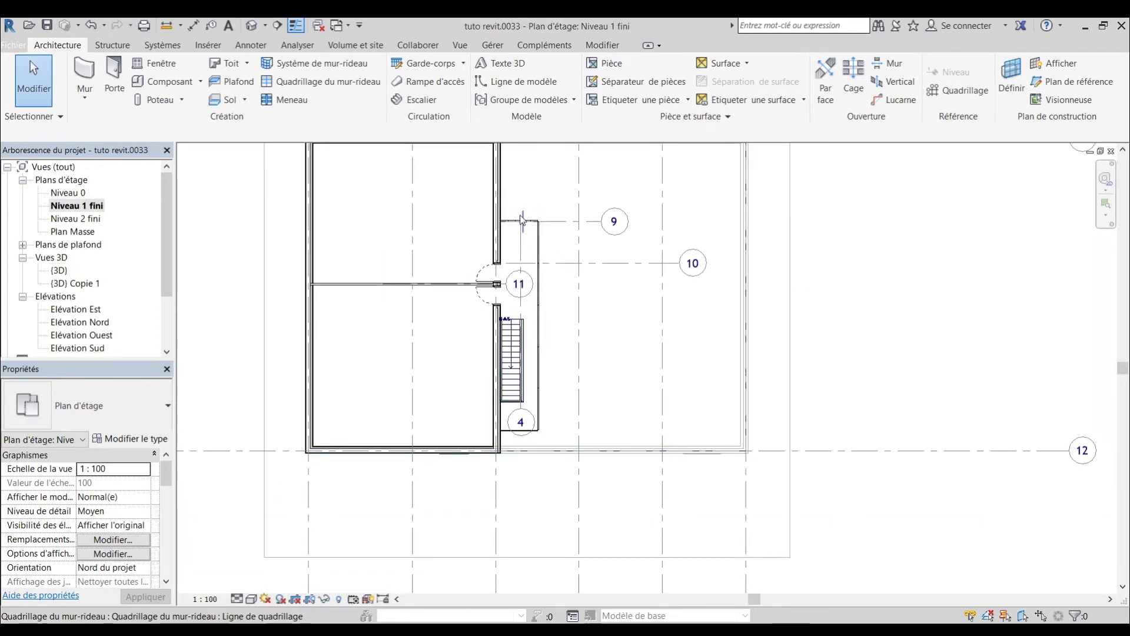
{"action": "scroll", "coordinate": [554, 250], "scroll_direction": "up", "scroll_amount": 3}
{"action": "scroll", "coordinate": [525, 232], "scroll_direction": "up", "scroll_amount": 3}
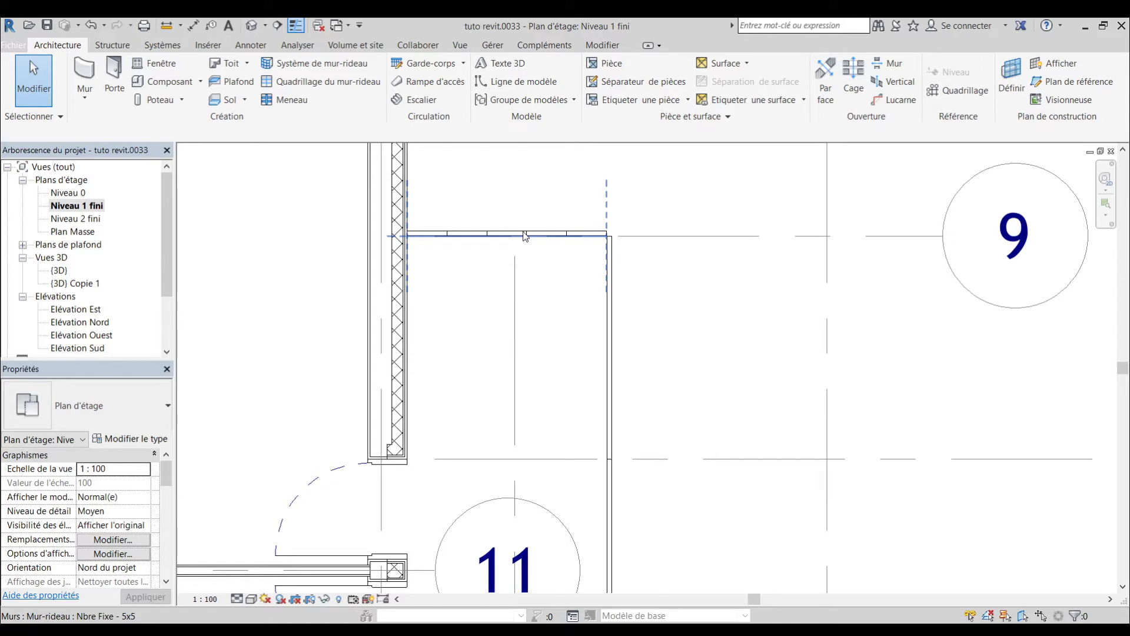
{"action": "left_click", "coordinate": [525, 236]}
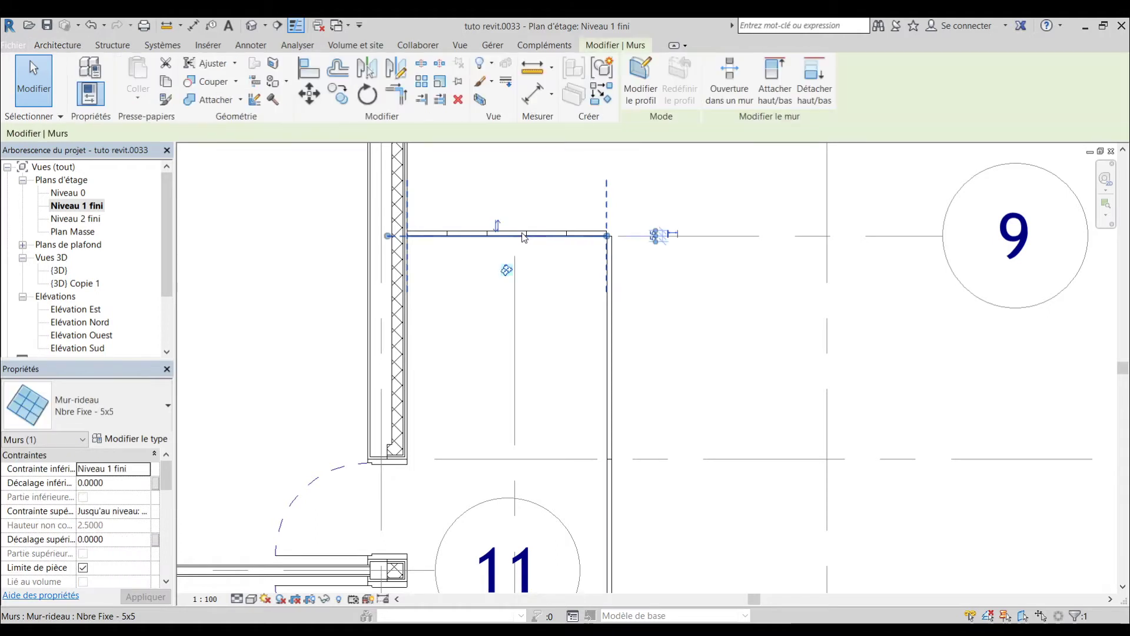
{"action": "scroll", "coordinate": [525, 236], "scroll_direction": "down", "scroll_amount": 2}
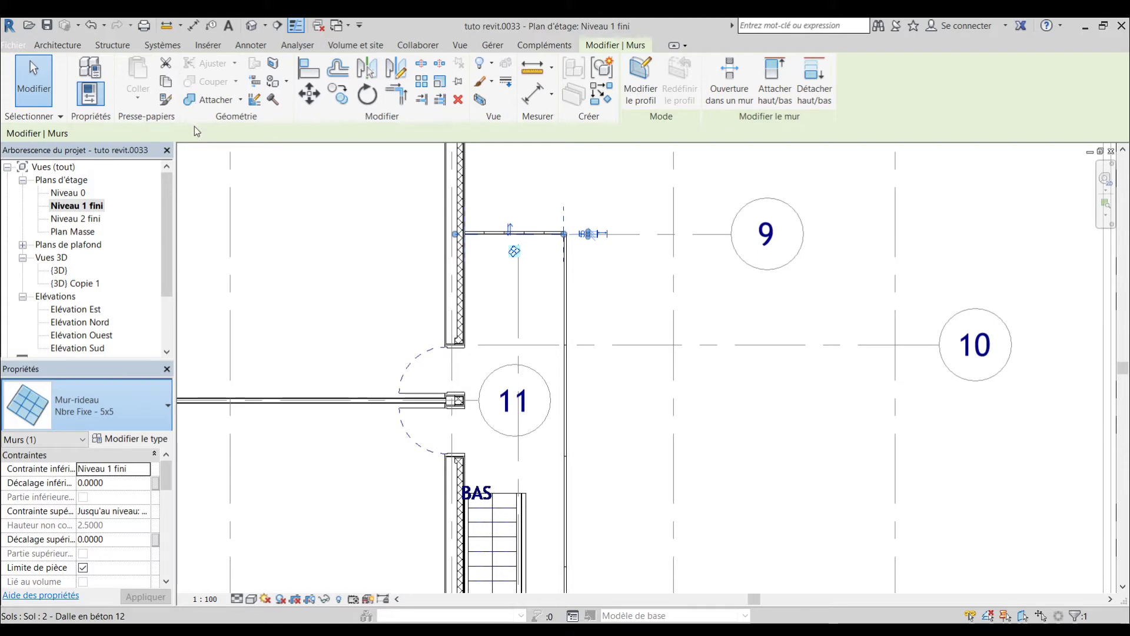
{"action": "key", "text": "ctrl+z"}
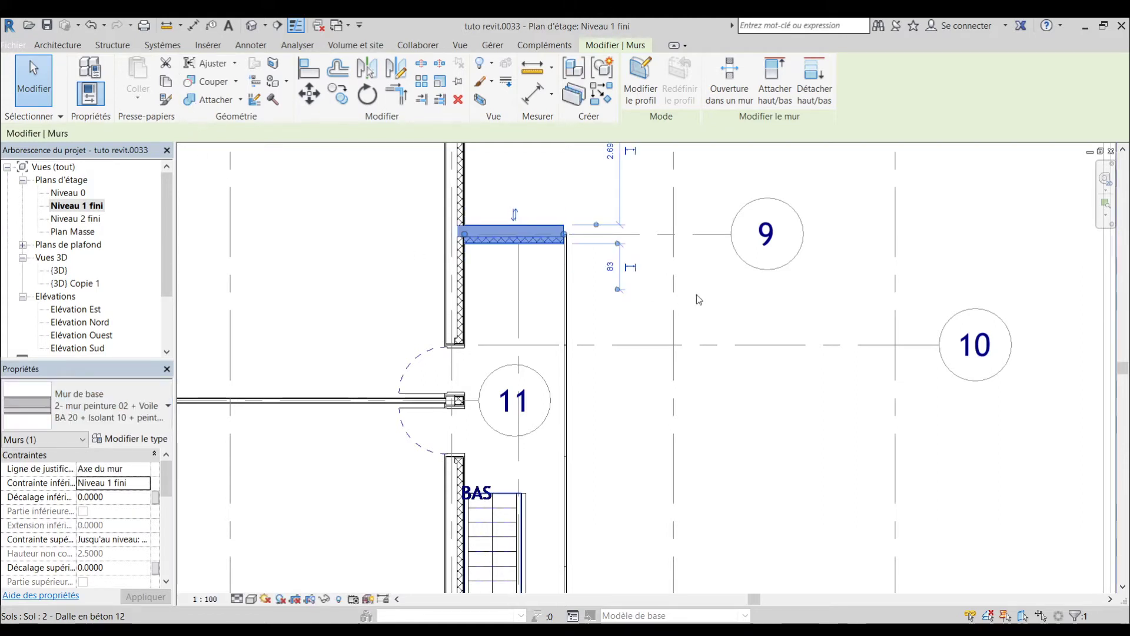
{"action": "key", "text": "Escape"}
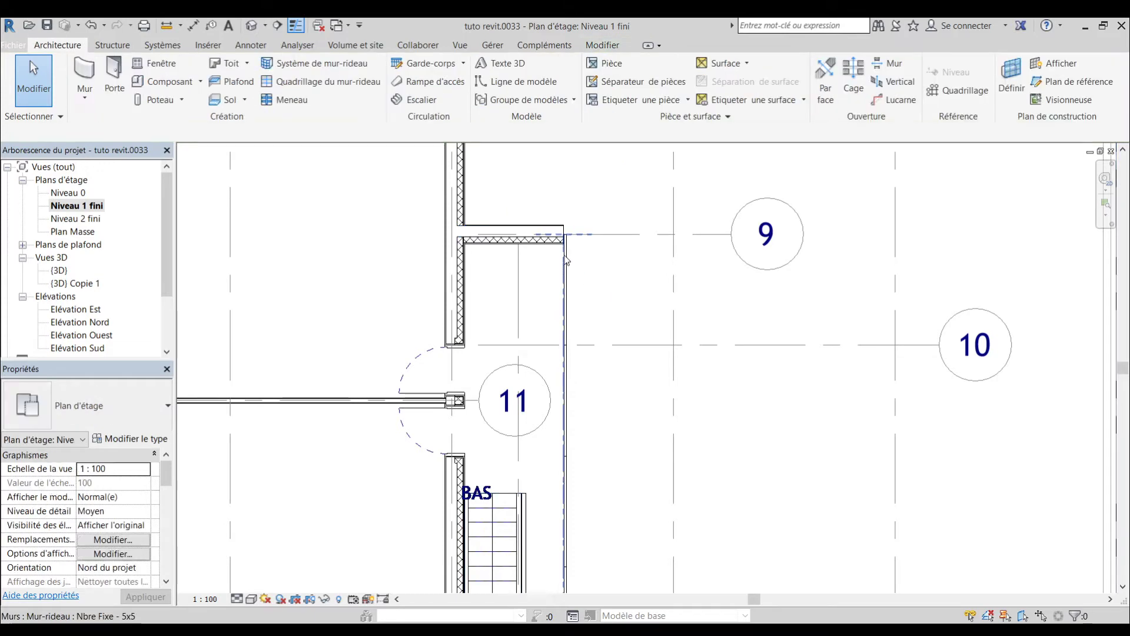
Extend the long curtain wall's end near grid 9 to the outer face of the short basic wall.
{"action": "scroll", "coordinate": [567, 246], "scroll_direction": "up", "scroll_amount": 3}
{"action": "left_click", "coordinate": [567, 246]}
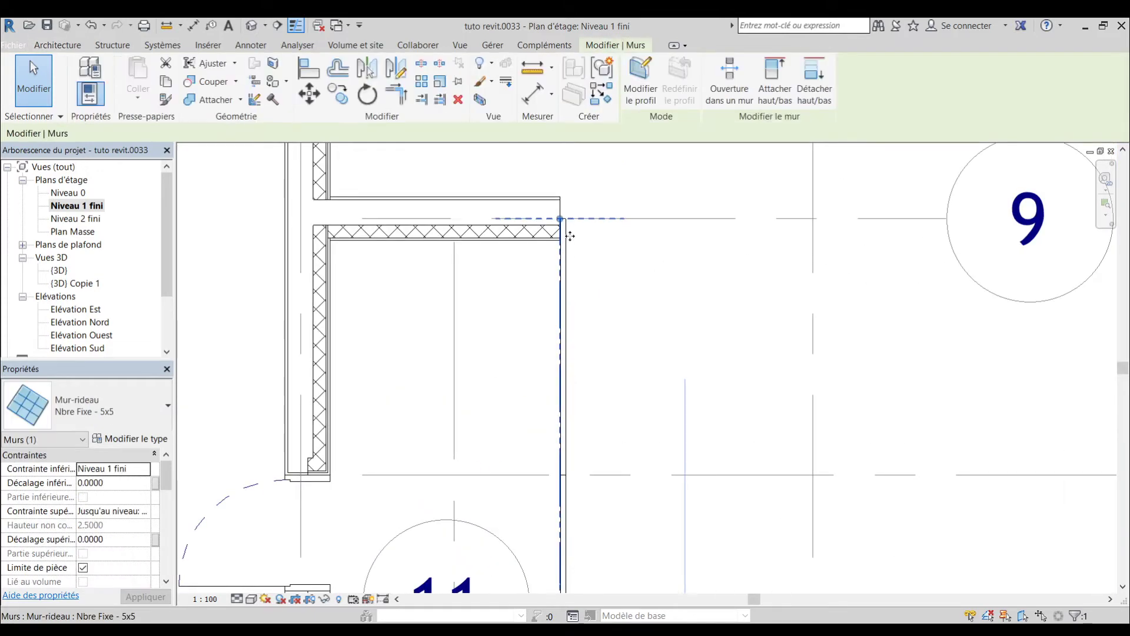
{"action": "scroll", "coordinate": [570, 226], "scroll_direction": "up", "scroll_amount": 2}
{"action": "left_click_drag", "start_coordinate": [557, 219], "coordinate": [558, 183]}
{"action": "left_click", "coordinate": [608, 282]}
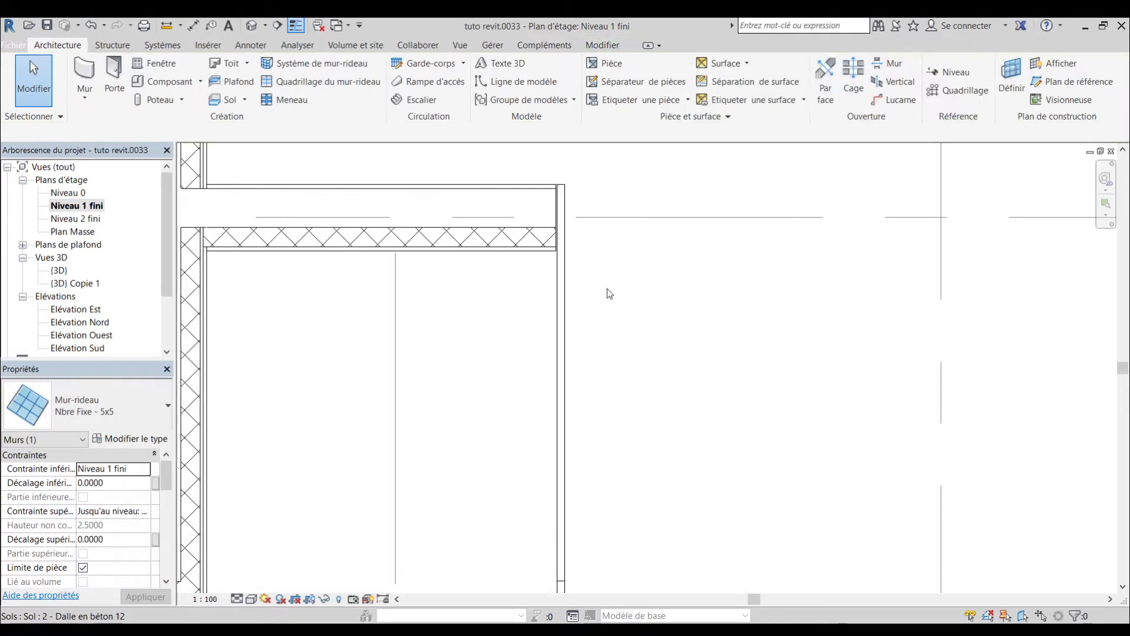
Place a Verre - simple door with a 2.5 m head height, centred in the short wall on grid 9.
{"action": "scroll", "coordinate": [608, 292], "scroll_direction": "down", "scroll_amount": 3}
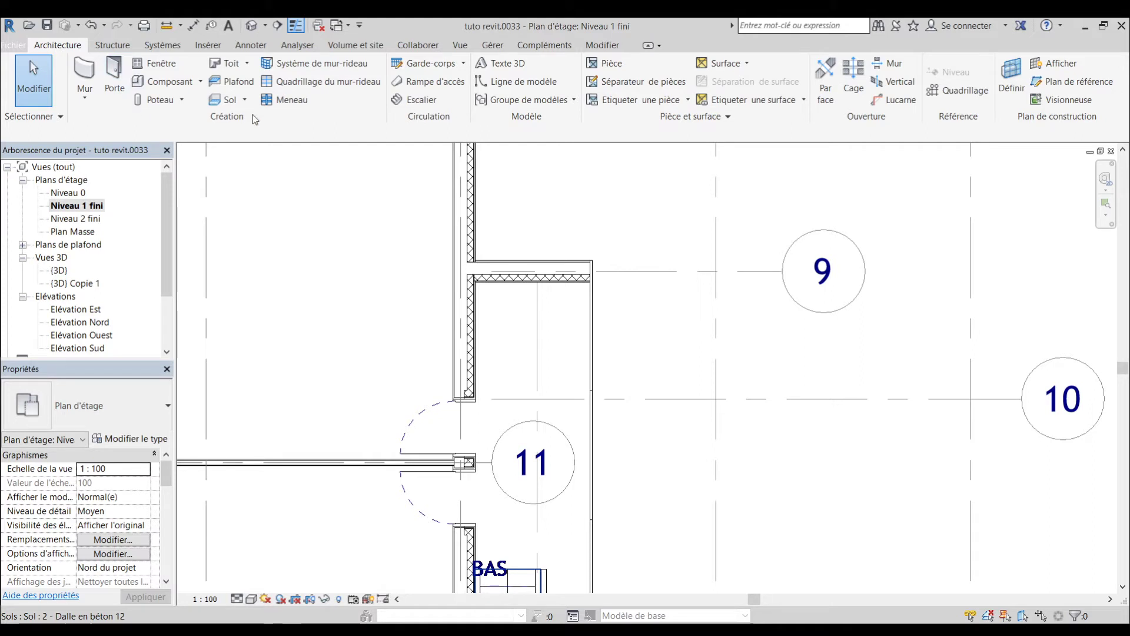
{"action": "left_click", "coordinate": [108, 77]}
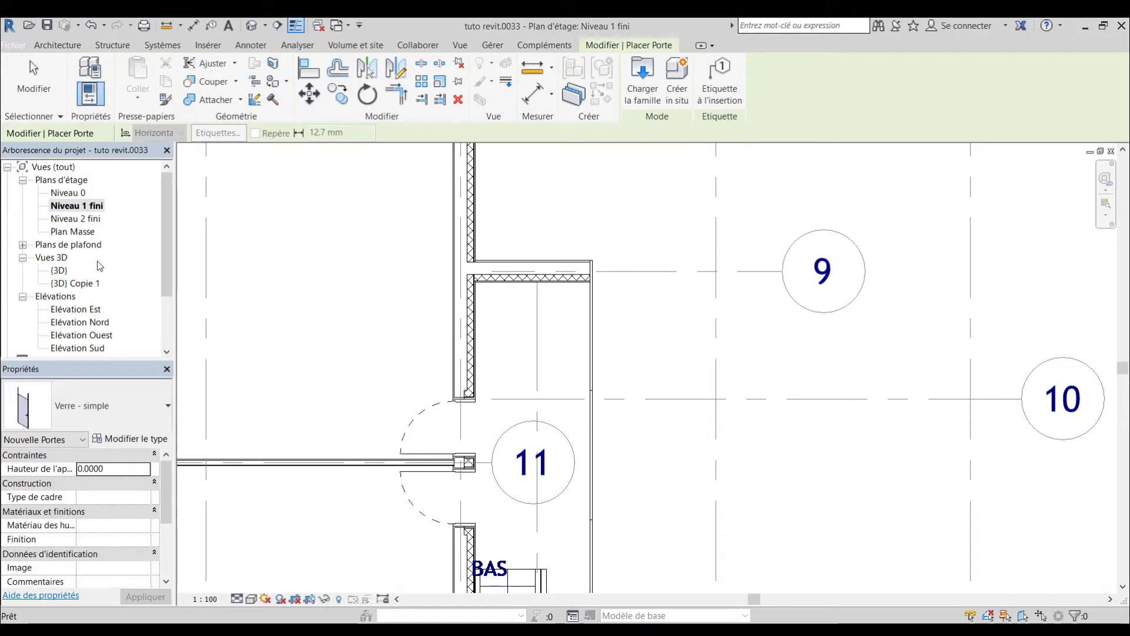
{"action": "scroll", "coordinate": [160, 486], "scroll_direction": "down", "scroll_amount": 3}
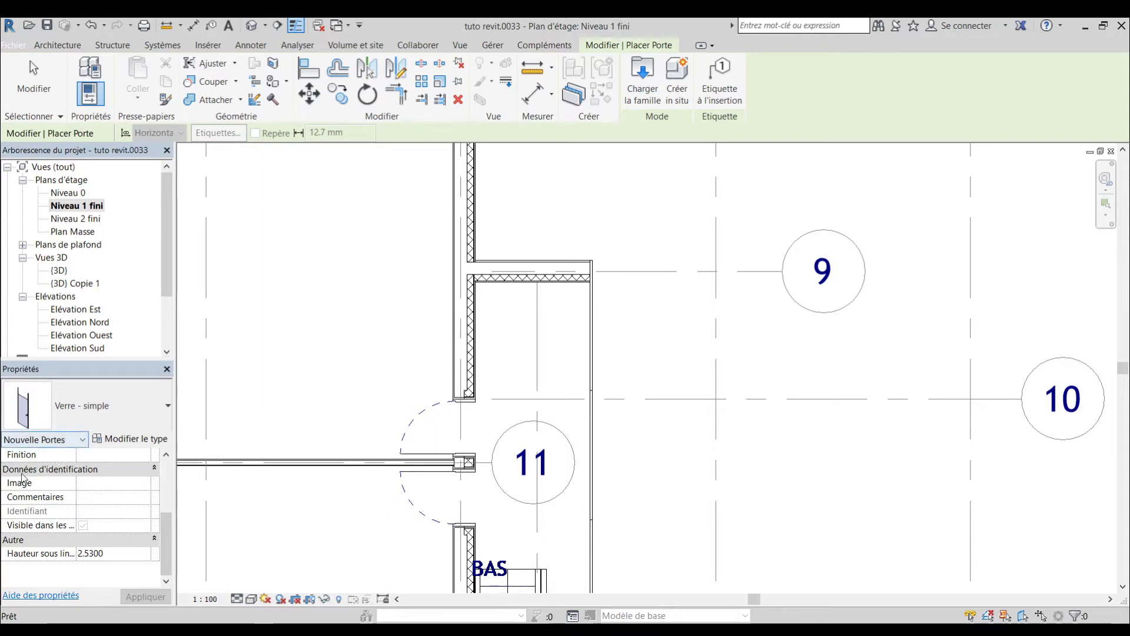
{"action": "scroll", "coordinate": [107, 517], "scroll_direction": "up", "scroll_amount": 3}
{"action": "scroll", "coordinate": [115, 467], "scroll_direction": "down", "scroll_amount": 2}
{"action": "scroll", "coordinate": [115, 466], "scroll_direction": "down", "scroll_amount": 1}
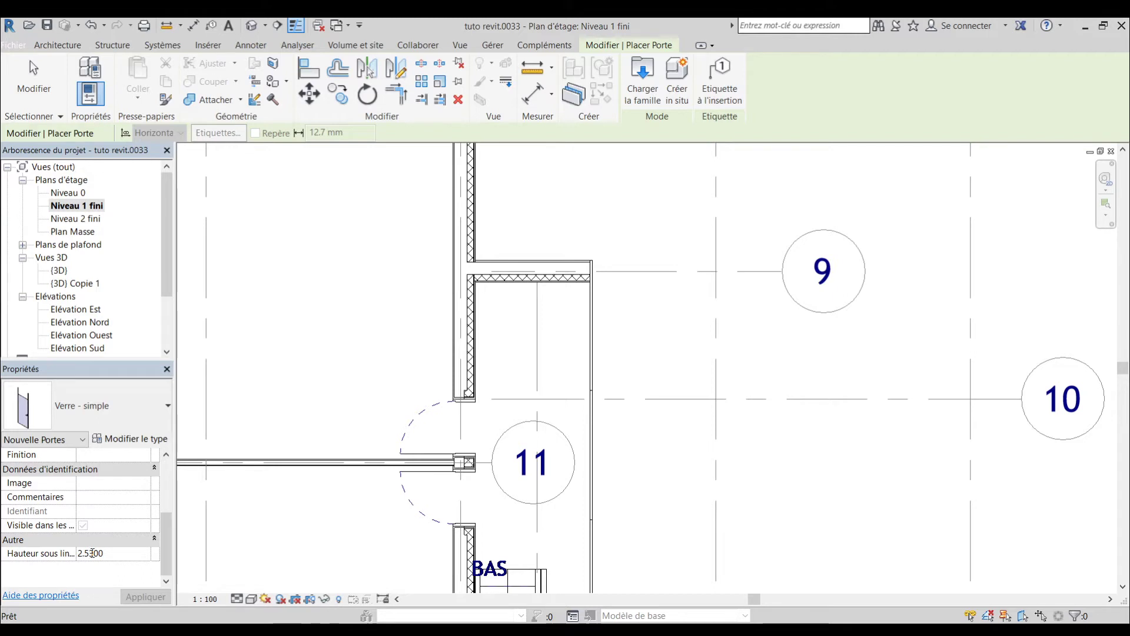
{"action": "key", "text": "BackSpace"}
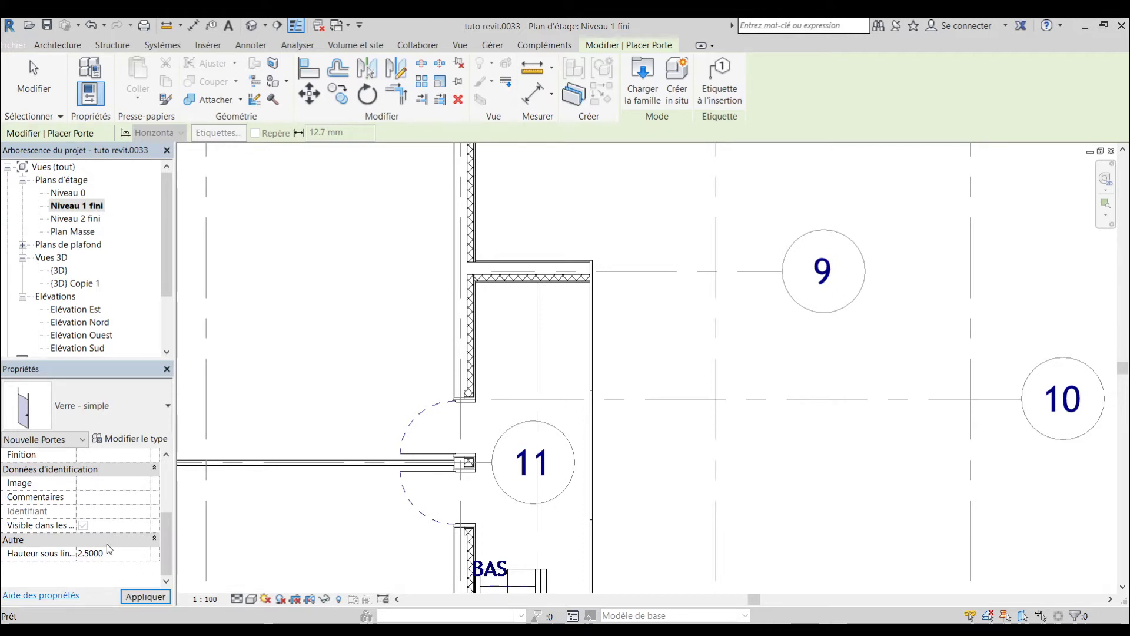
{"action": "left_click", "coordinate": [155, 597]}
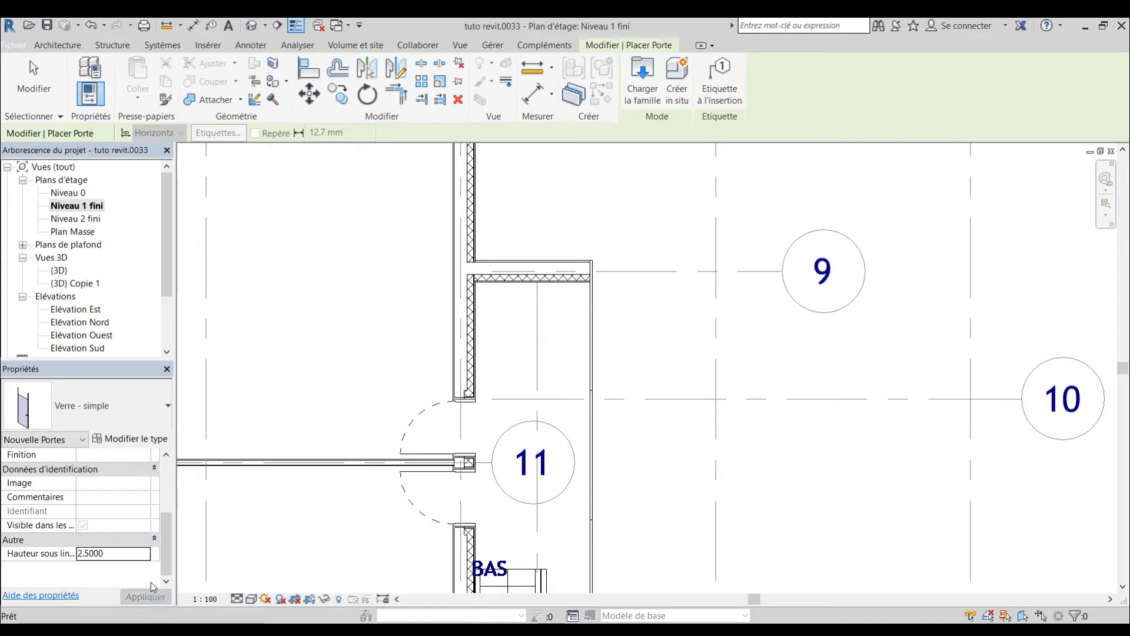
{"action": "middle_click_drag", "start_coordinate": [539, 267], "coordinate": [510, 406]}
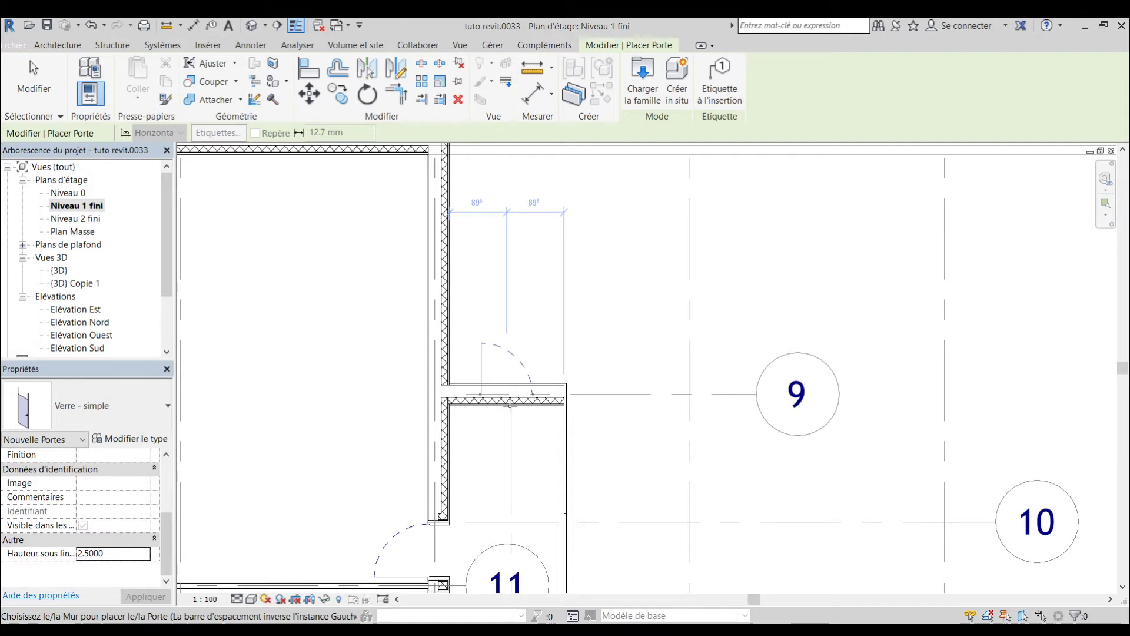
{"action": "left_click", "coordinate": [510, 406]}
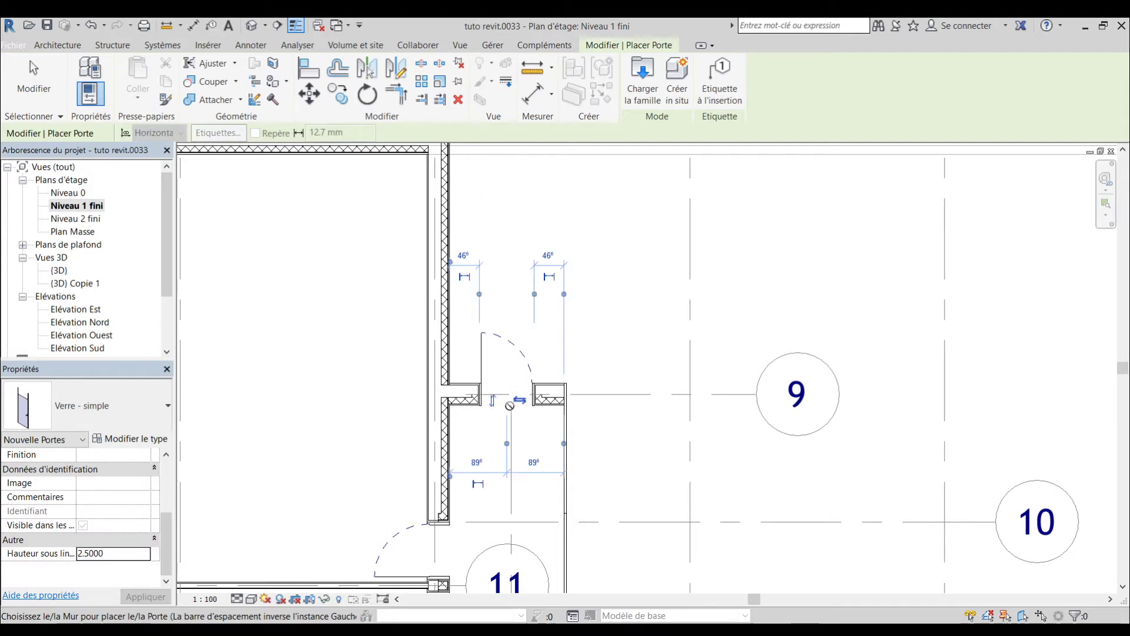
Inspect the stair enclosure with its new glass door and the flat slab beside it in the 3D view.
{"action": "key", "text": "Escape"}
{"action": "key", "text": "Escape"}
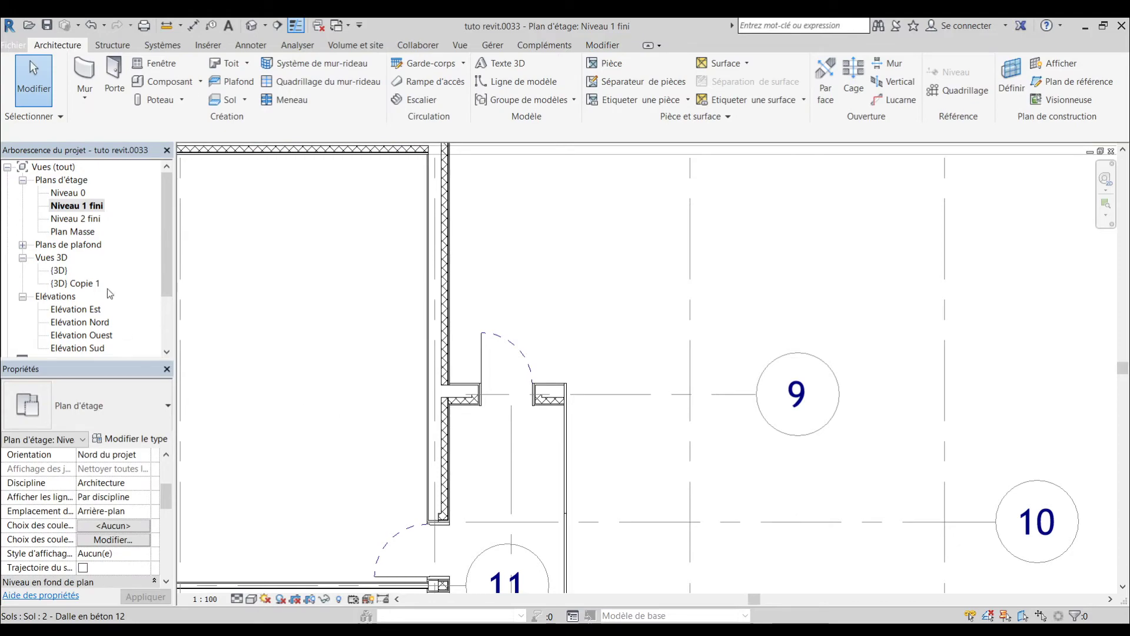
{"action": "double_click", "coordinate": [73, 270]}
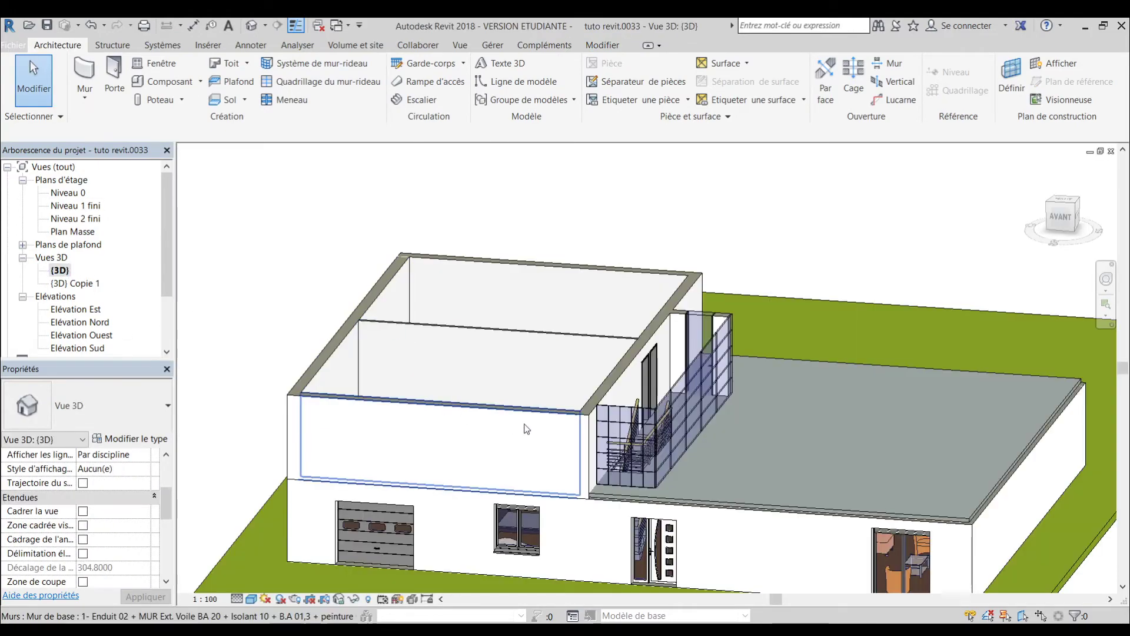
{"action": "middle_click_drag", "start_coordinate": [814, 407], "coordinate": [648, 423], "text": "shift"}
{"action": "scroll", "coordinate": [730, 433], "scroll_direction": "down", "scroll_amount": 2}
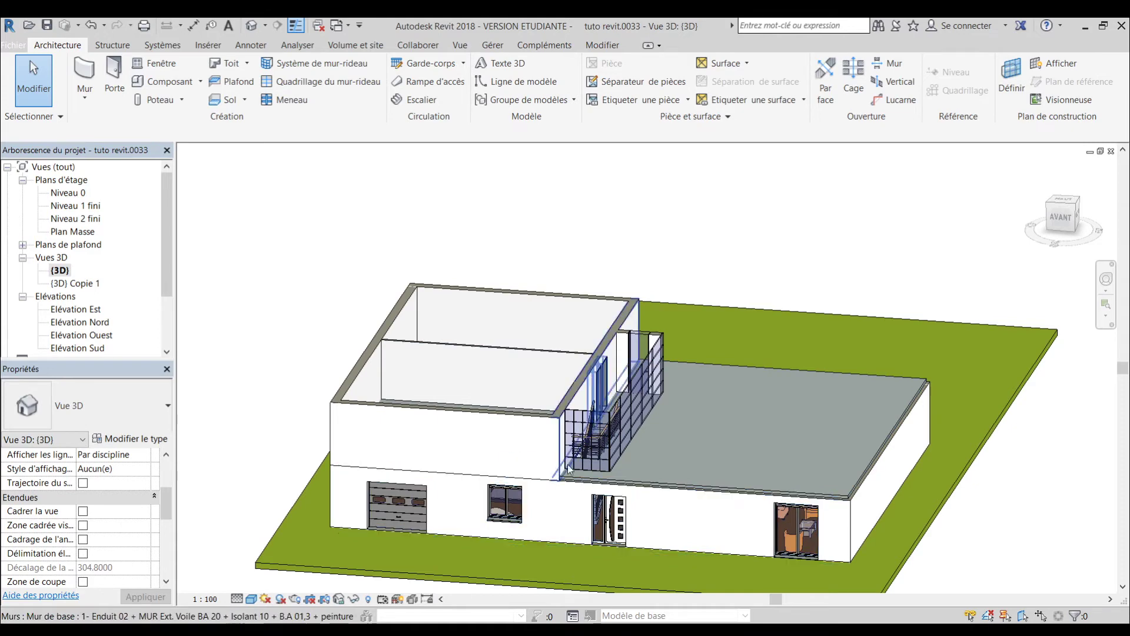
{"action": "scroll", "coordinate": [751, 462], "scroll_direction": "up", "scroll_amount": 2}
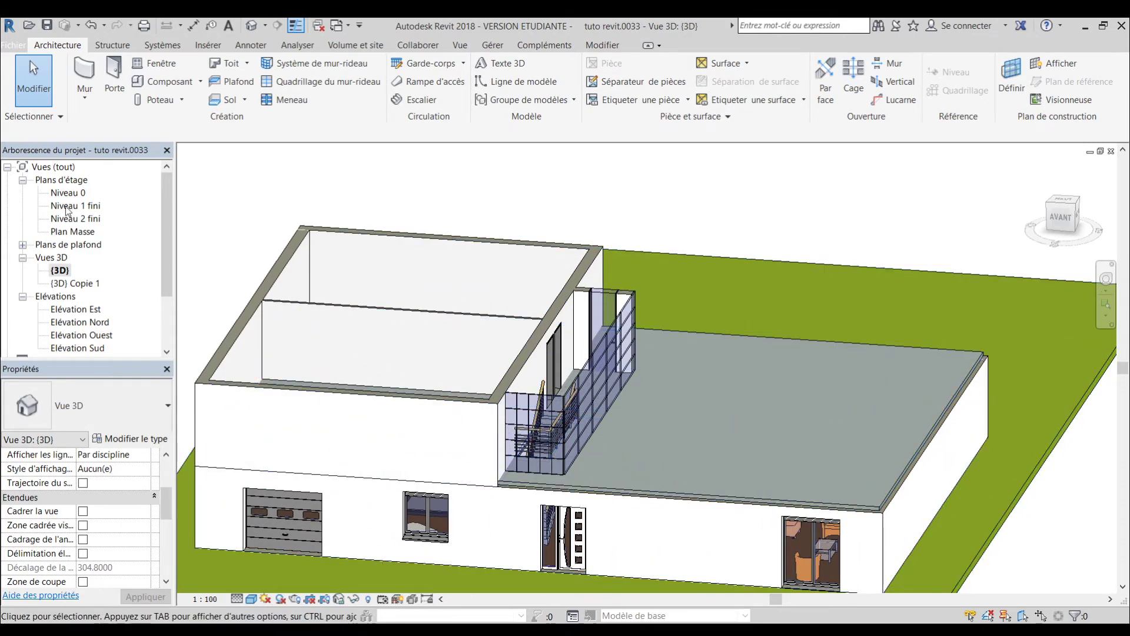
In the Niveau 1 fini plan, start a new basic wall with location line Axe porteur and base constraint niveau 1 structure.
{"action": "double_click", "coordinate": [69, 207]}
{"action": "scroll", "coordinate": [536, 298], "scroll_direction": "down", "scroll_amount": 2}
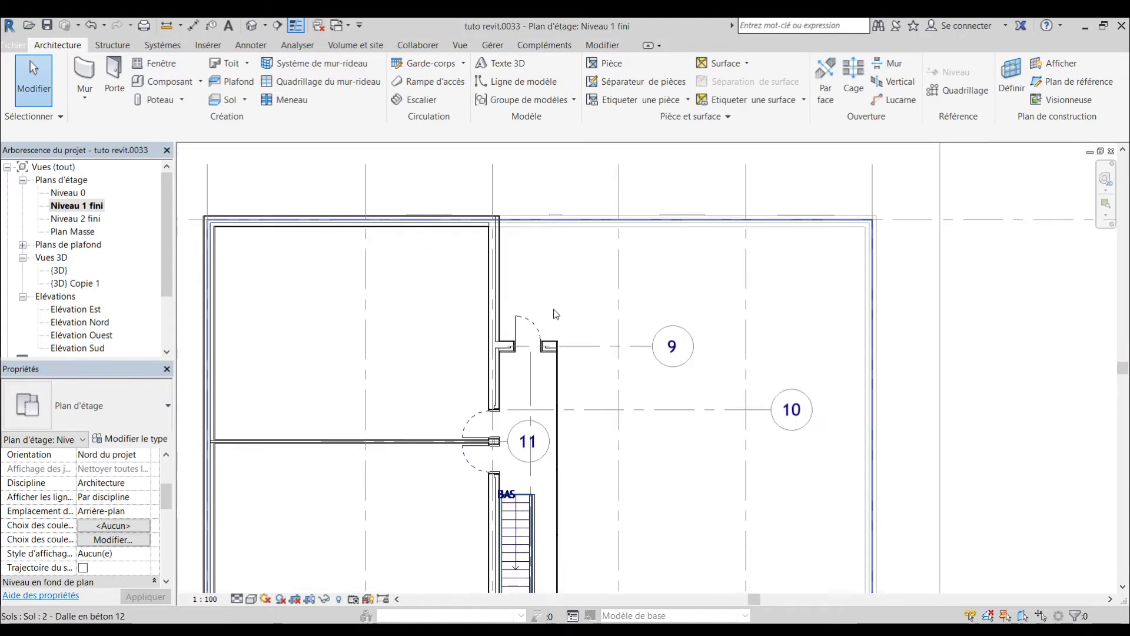
{"action": "middle_click_drag", "start_coordinate": [554, 328], "coordinate": [506, 237]}
{"action": "scroll", "coordinate": [506, 237], "scroll_direction": "down", "scroll_amount": 2}
{"action": "middle_click_drag", "start_coordinate": [553, 453], "coordinate": [502, 391]}
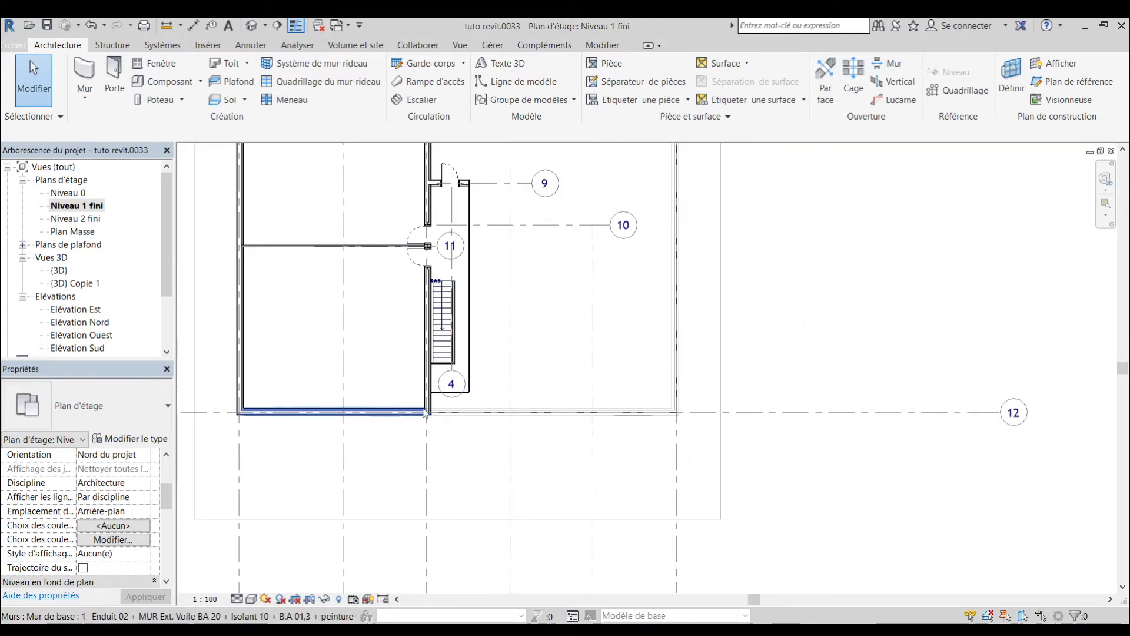
{"action": "middle_click_drag", "start_coordinate": [675, 301], "coordinate": [615, 425]}
{"action": "middle_click_drag", "start_coordinate": [485, 247], "coordinate": [528, 255]}
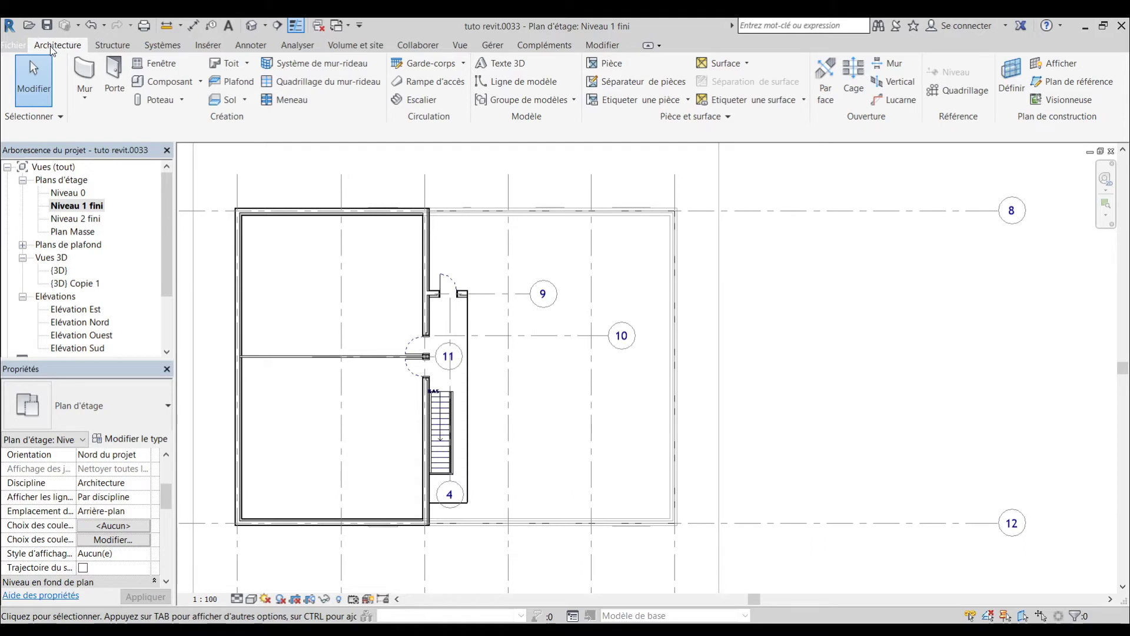
{"action": "left_click", "coordinate": [76, 68]}
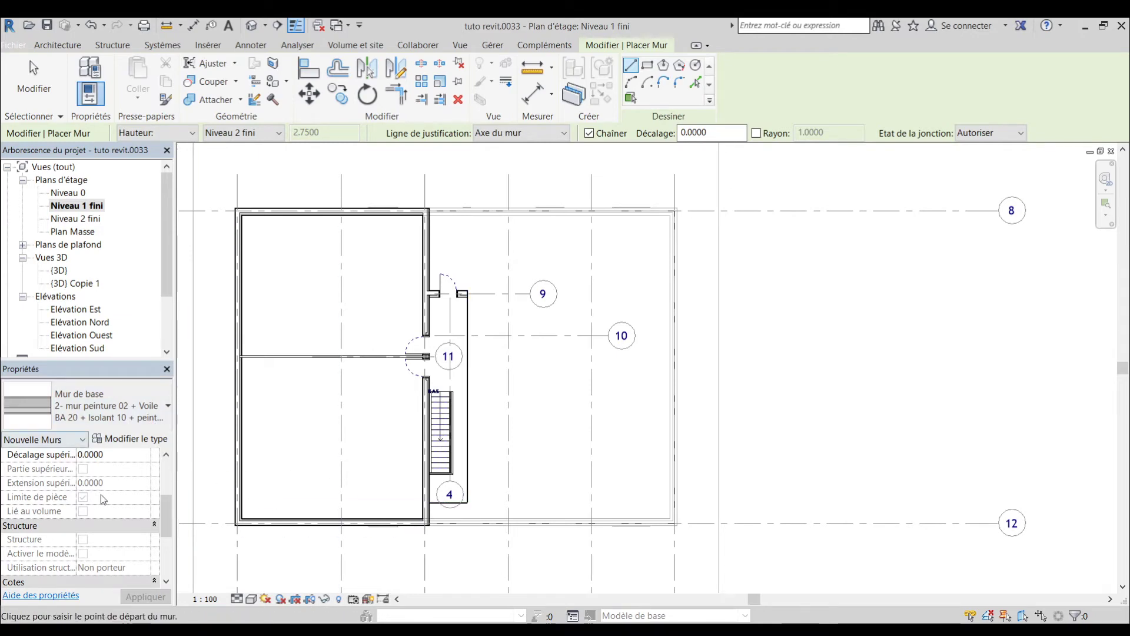
{"action": "scroll", "coordinate": [103, 499], "scroll_direction": "up", "scroll_amount": 3}
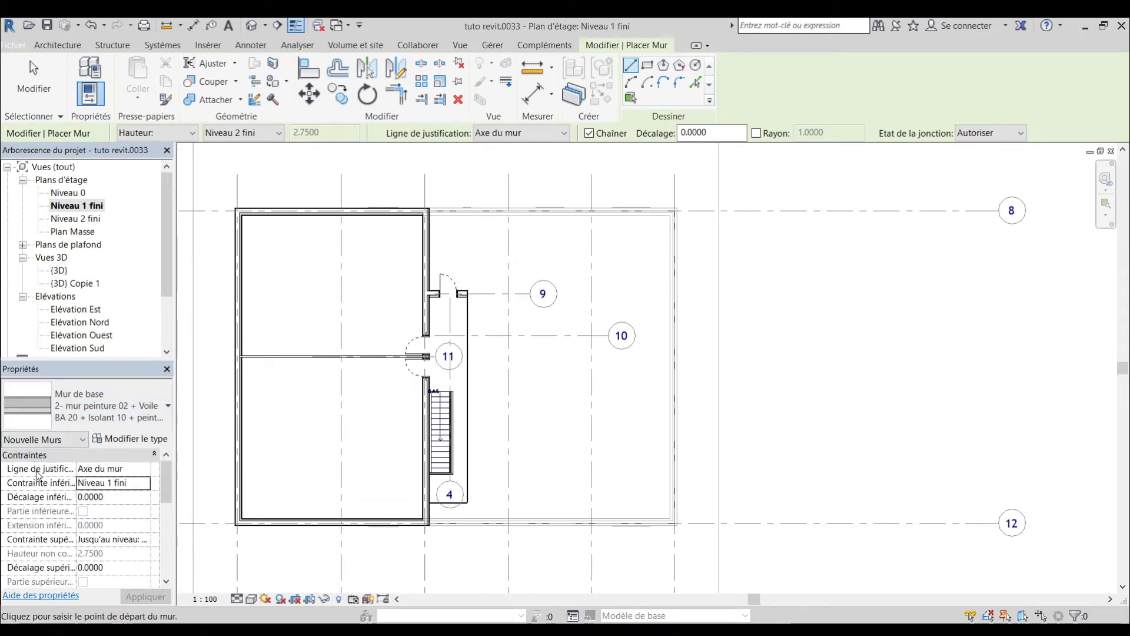
{"action": "left_click", "coordinate": [139, 468]}
{"action": "left_click", "coordinate": [144, 471]}
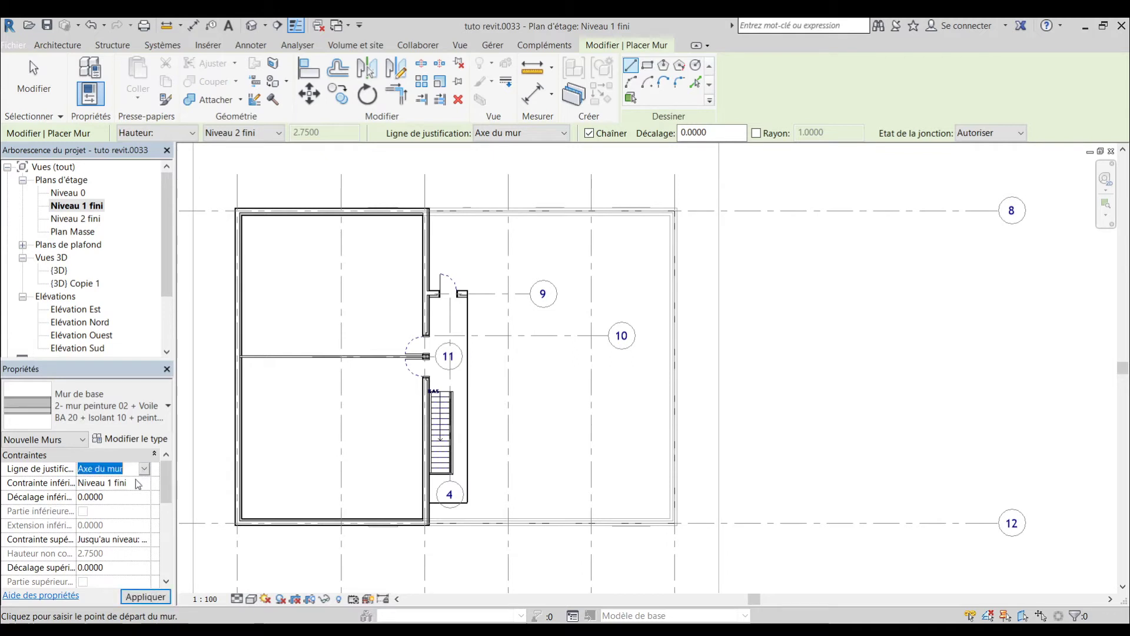
{"action": "key", "text": "Down"}
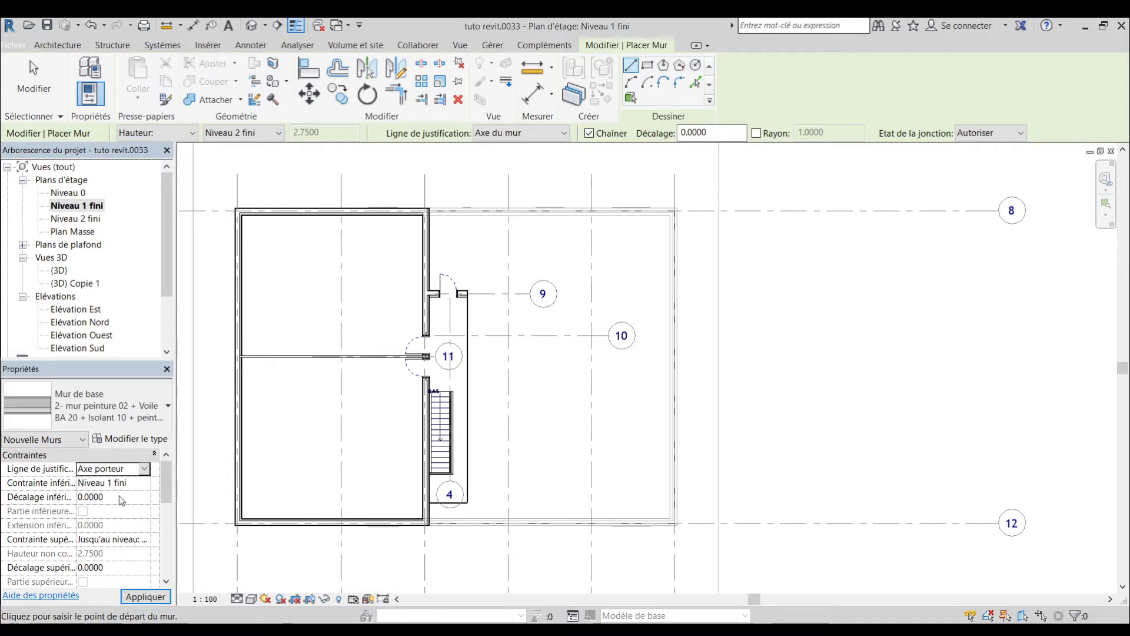
{"action": "left_click", "coordinate": [121, 484]}
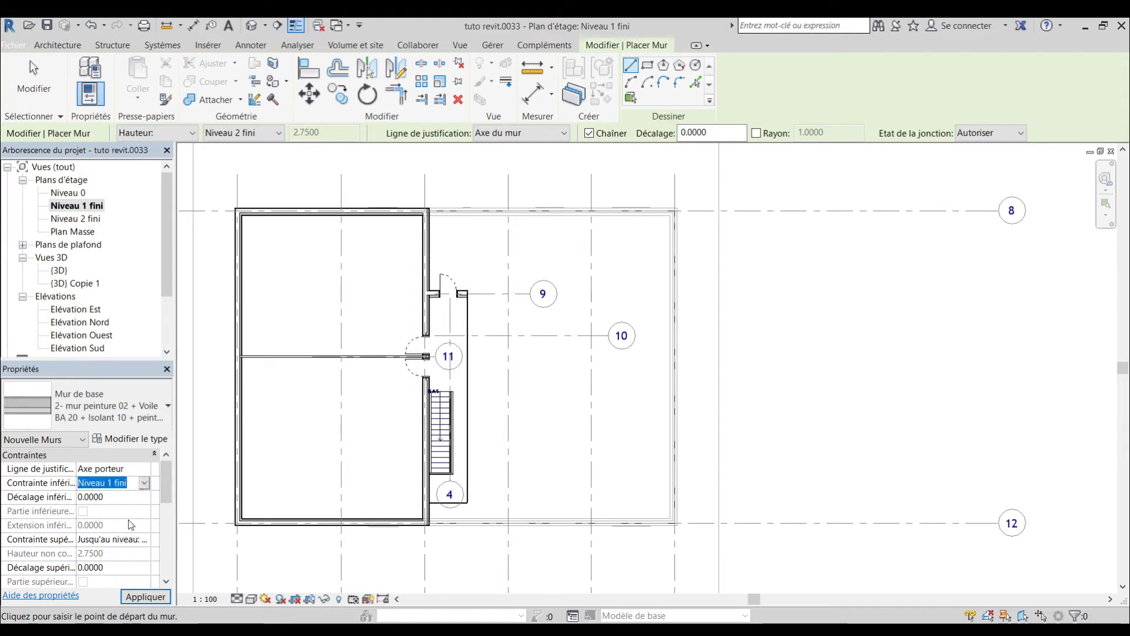
{"action": "key", "text": "Down"}
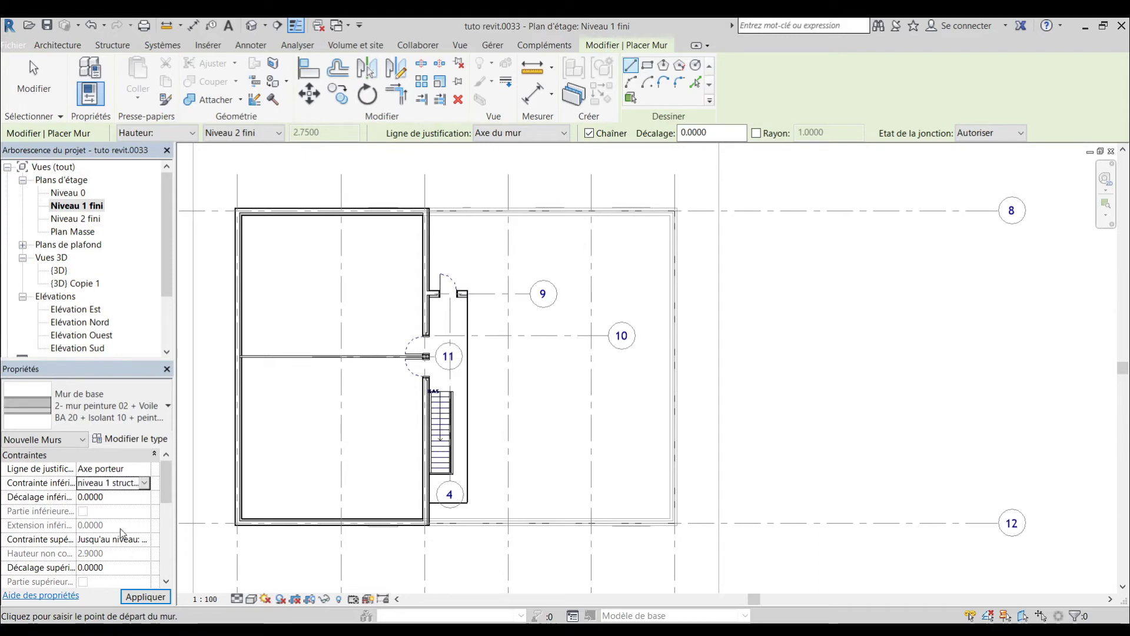
Set the new wall's top constraint to Sans contrainte and try an unconnected height of 0.0.
{"action": "left_click", "coordinate": [147, 543]}
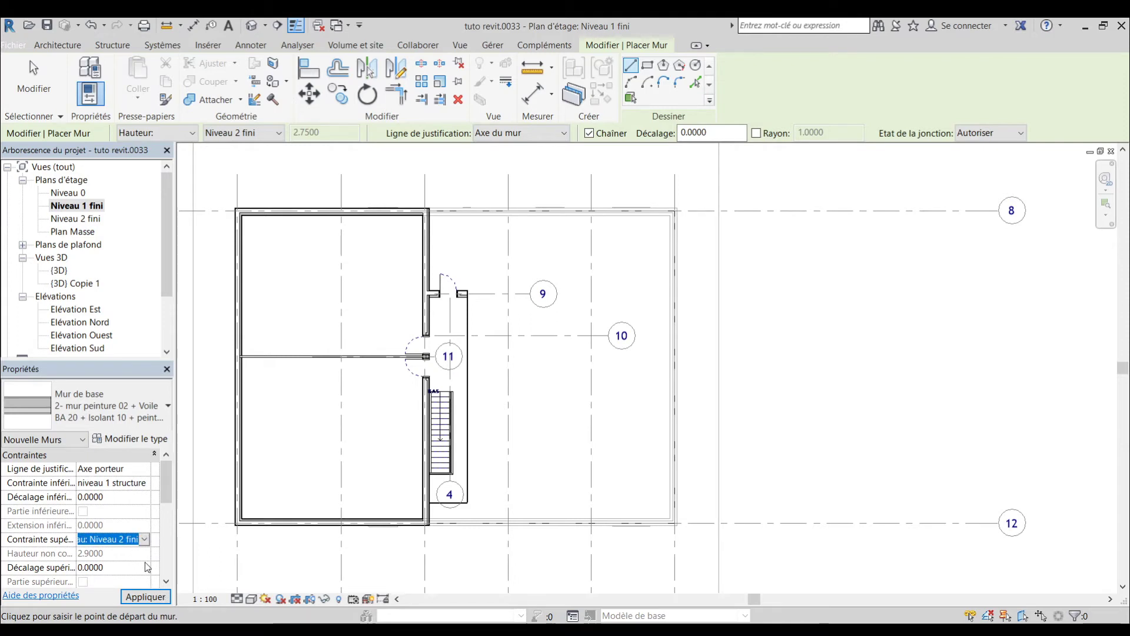
{"action": "left_click", "coordinate": [128, 553]}
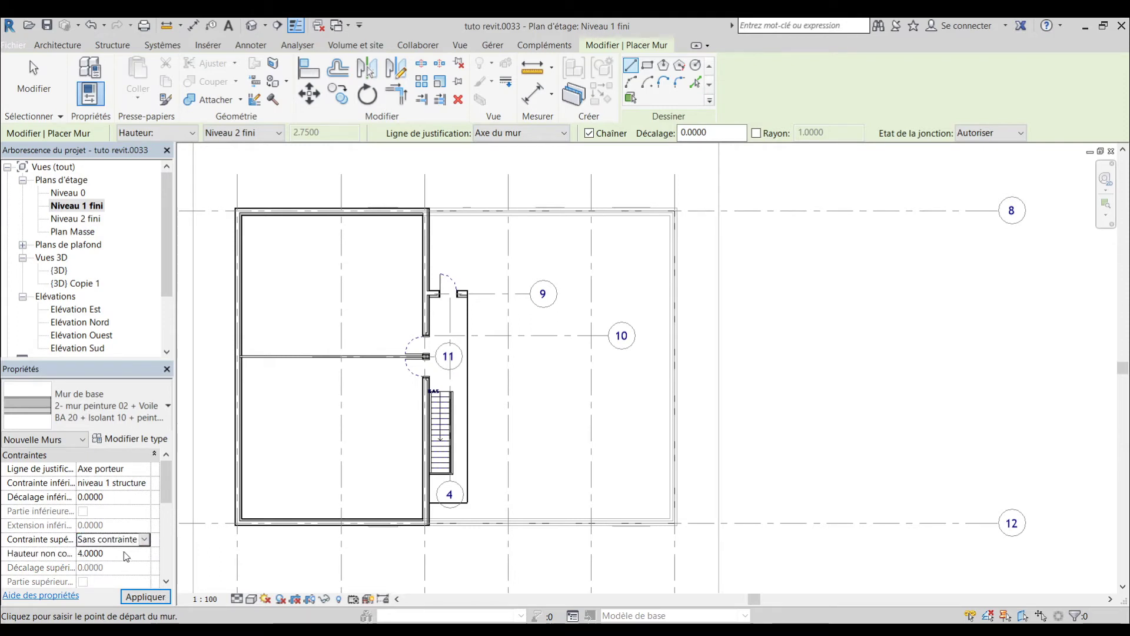
{"action": "left_click_drag", "start_coordinate": [104, 554], "coordinate": [65, 554]}
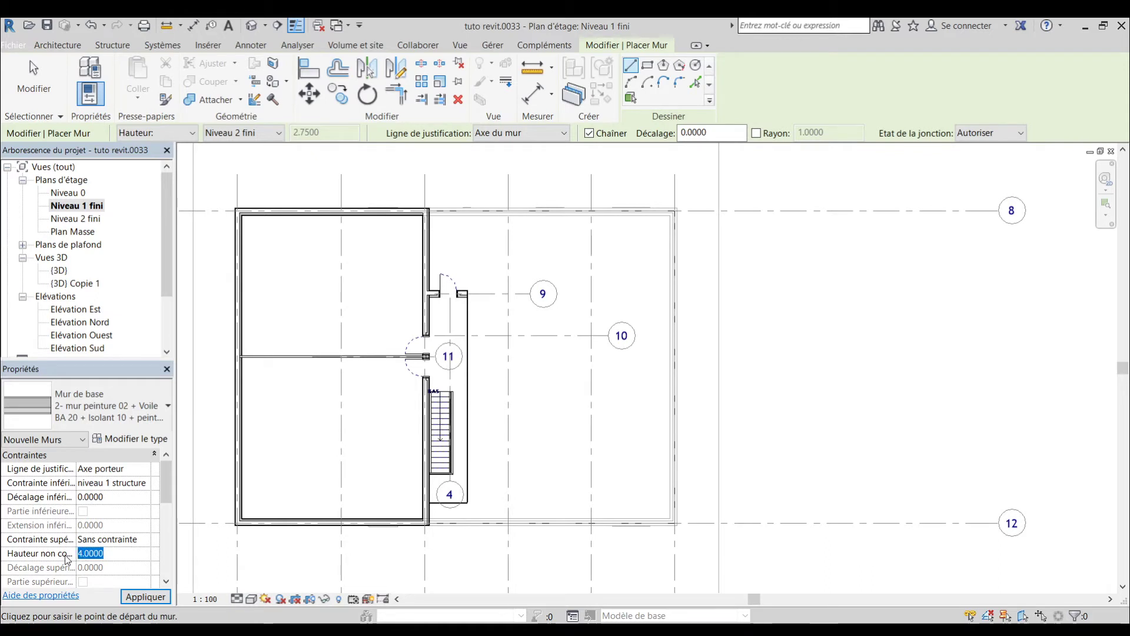
{"action": "type", "text": "0.0"}
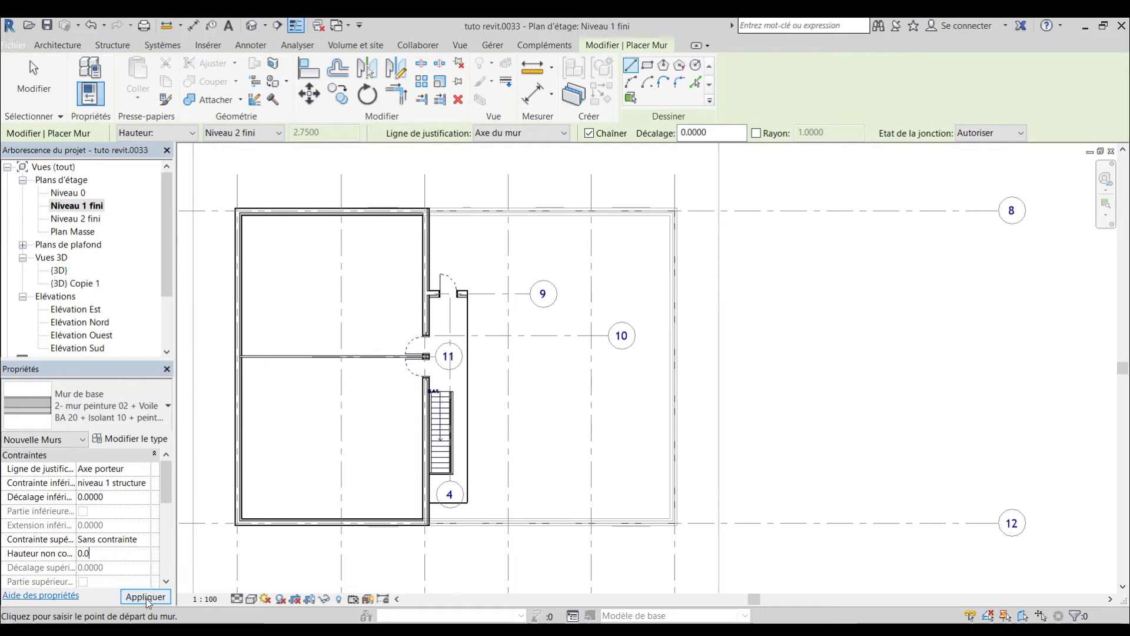
{"action": "left_click", "coordinate": [91, 497]}
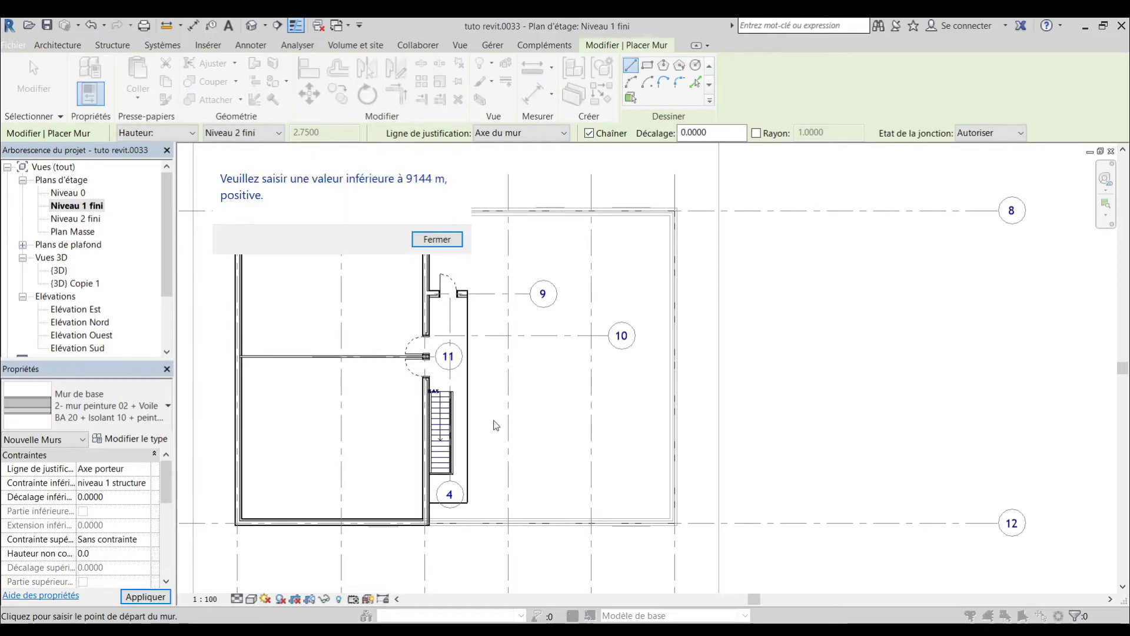
{"action": "left_click", "coordinate": [437, 239]}
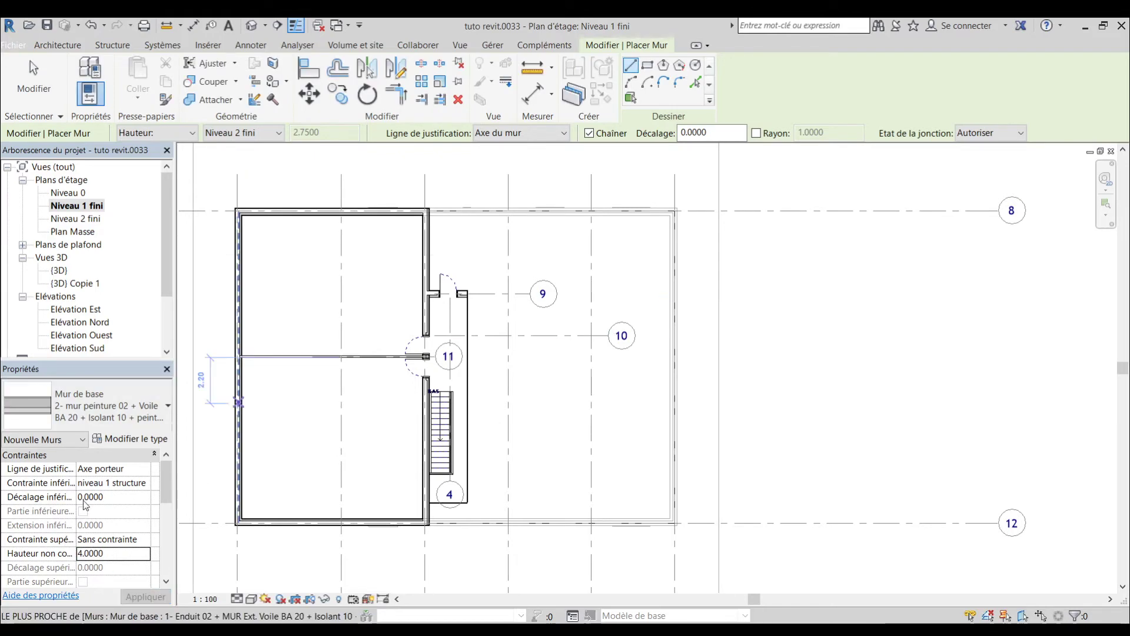
Set the new wall's base offset to 0.5 m and its unconnected height to 0.5 m.
{"action": "left_click", "coordinate": [43, 495]}
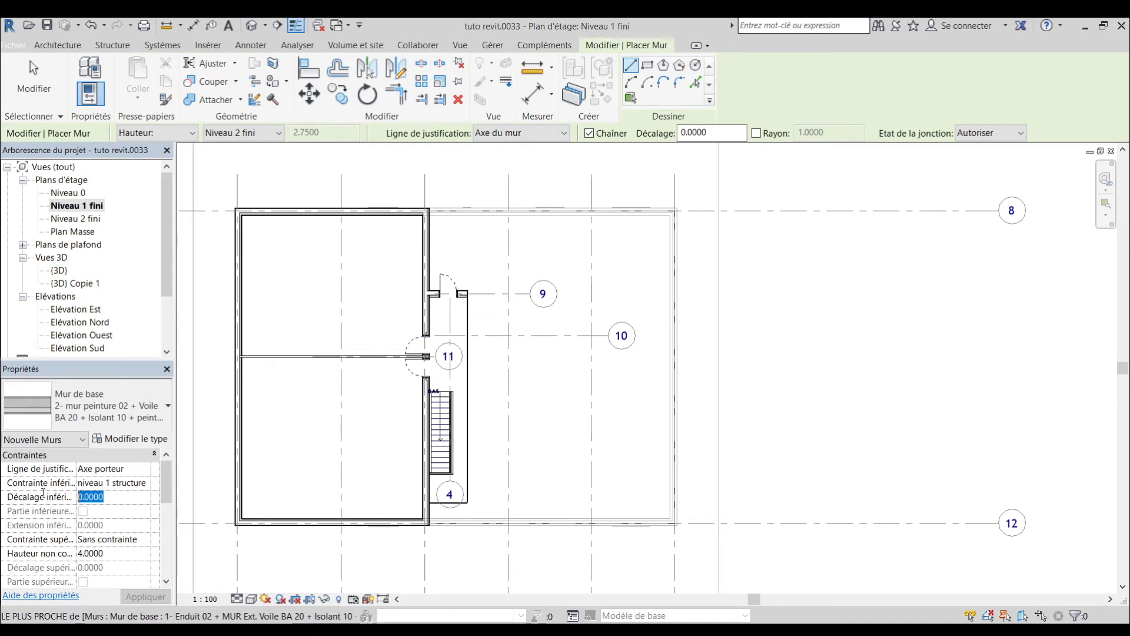
{"action": "type", "text": "0."}
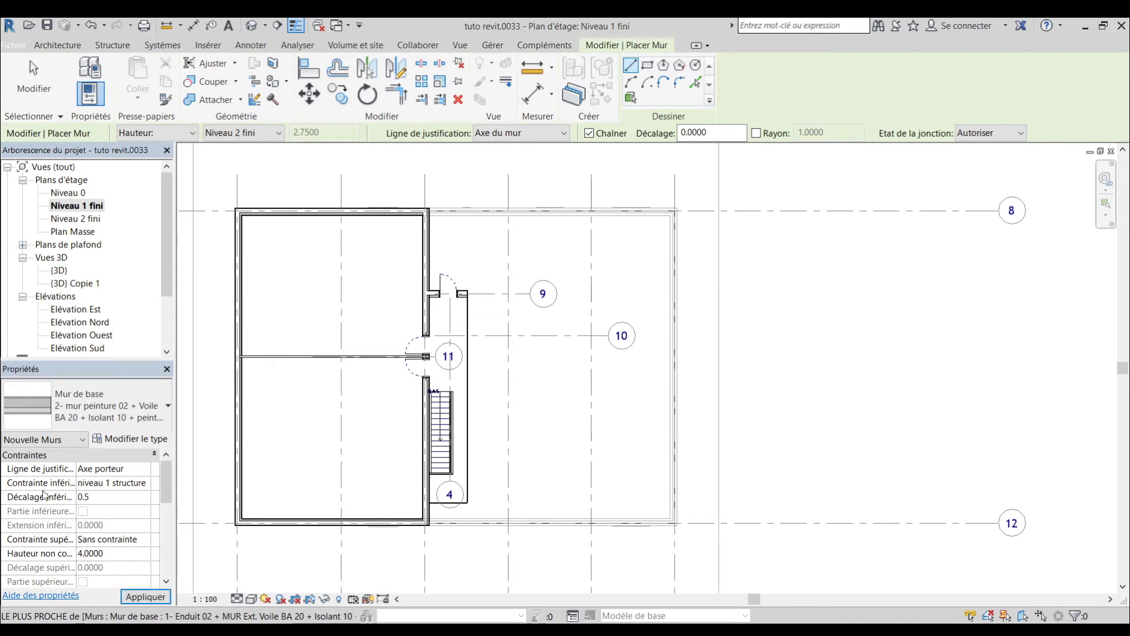
{"action": "type", "text": "5"}
{"action": "left_click", "coordinate": [75, 554]}
{"action": "type", "text": "6"}
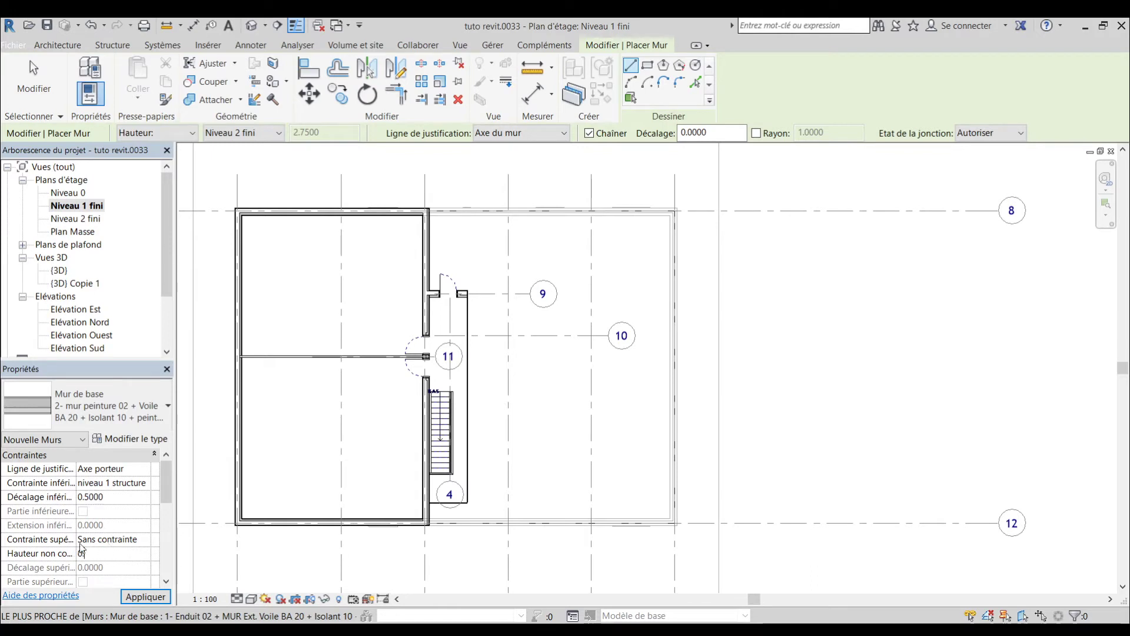
{"action": "left_click", "coordinate": [145, 597]}
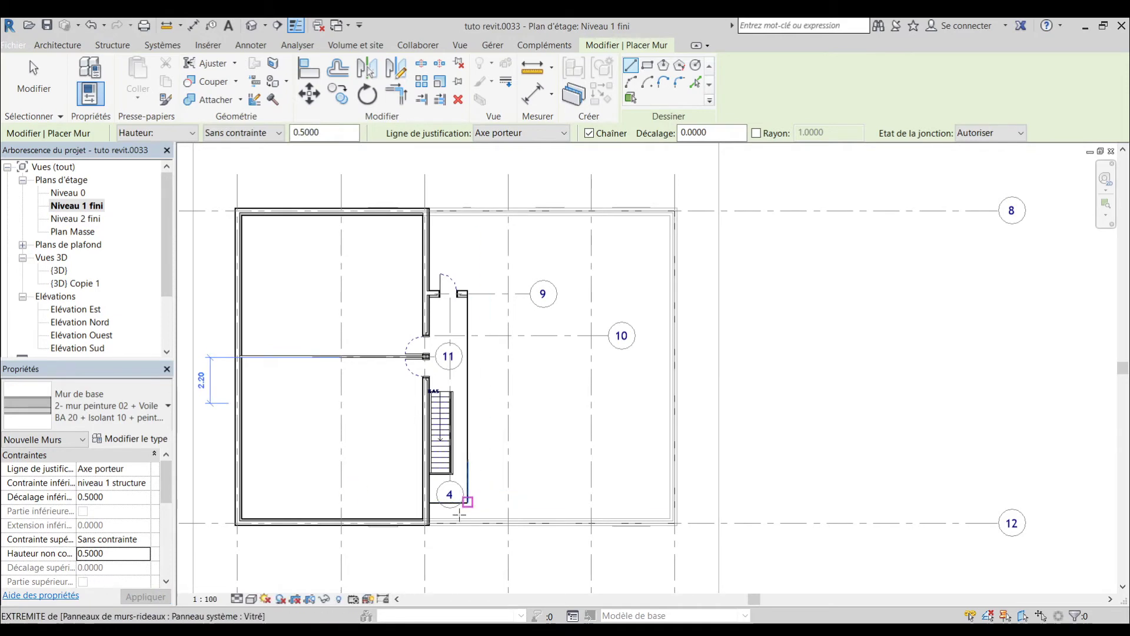
Draw the low wall along grid 12 from its intersection with grid 3 to the outer corner of the slab.
{"action": "scroll", "coordinate": [467, 497], "scroll_direction": "up", "scroll_amount": 8}
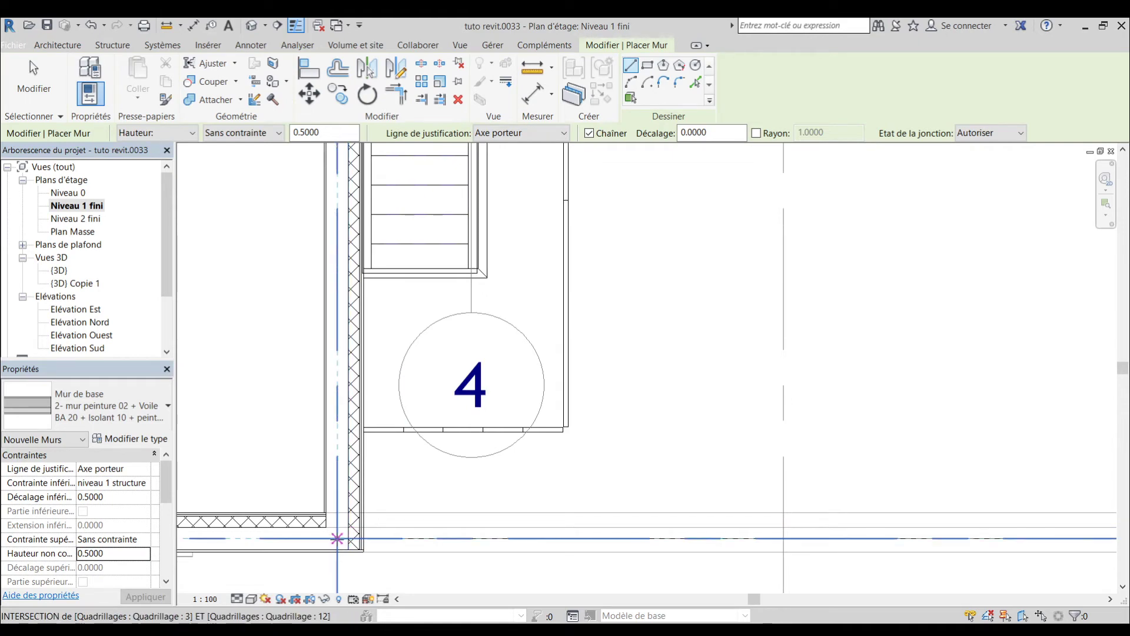
{"action": "left_click", "coordinate": [337, 538]}
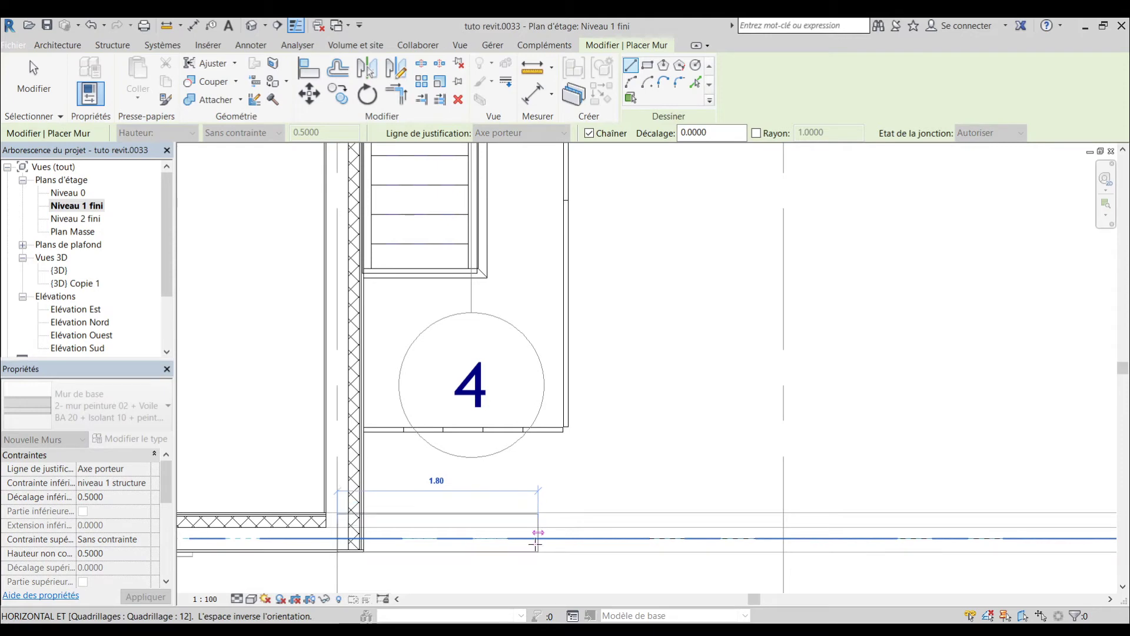
{"action": "middle_click_drag", "start_coordinate": [784, 525], "coordinate": [511, 523]}
{"action": "scroll", "coordinate": [511, 523], "scroll_direction": "down", "scroll_amount": 6}
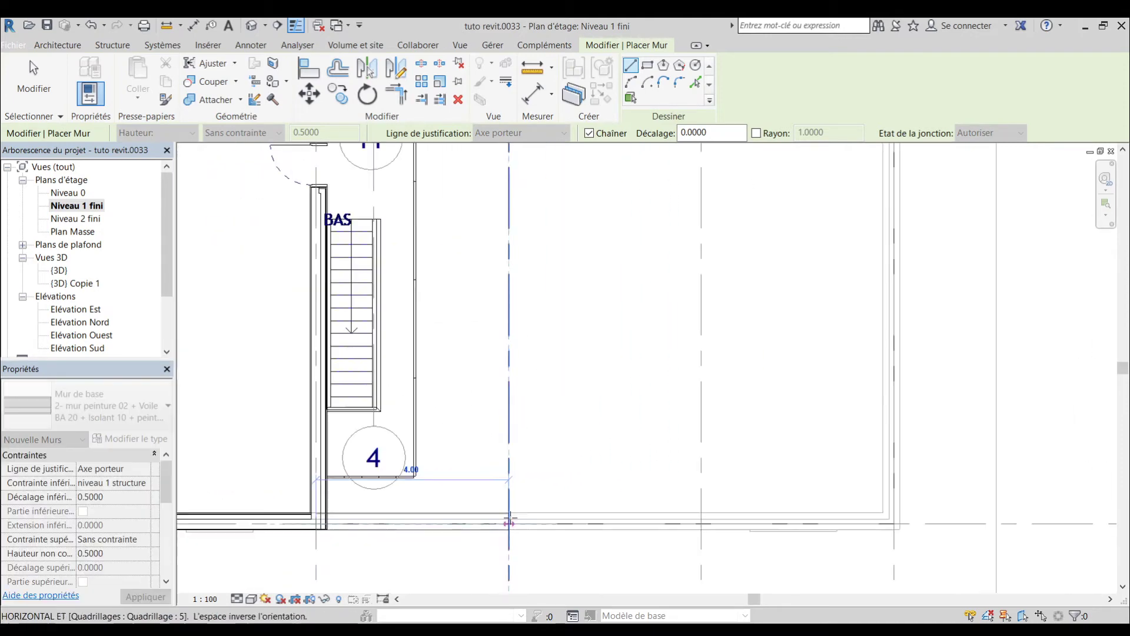
{"action": "scroll", "coordinate": [711, 522], "scroll_direction": "up", "scroll_amount": 4}
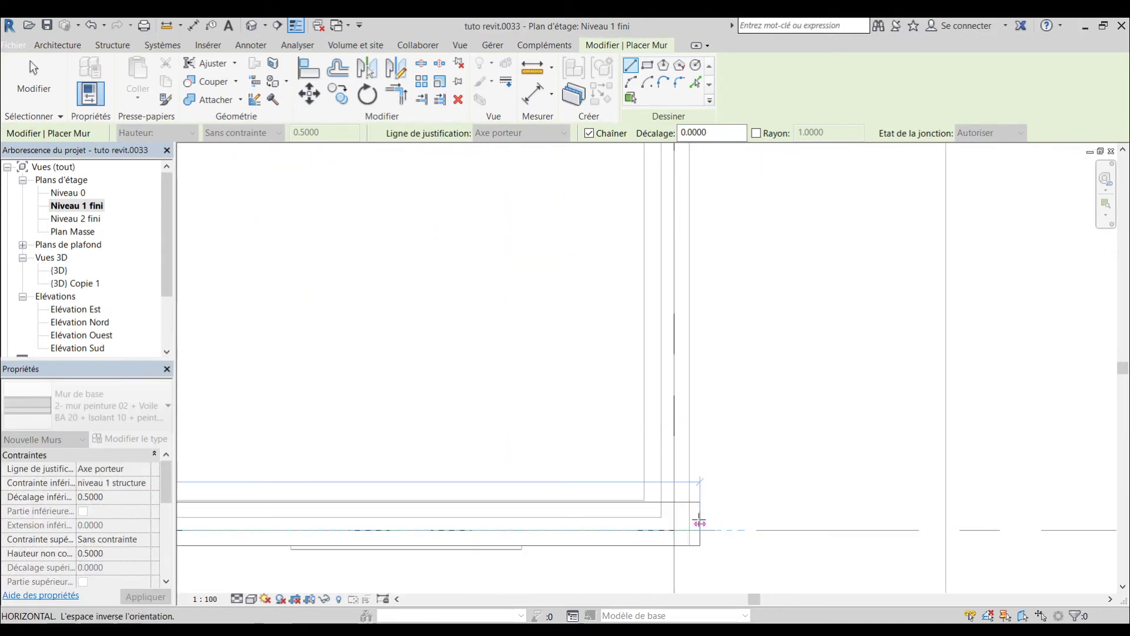
{"action": "scroll", "coordinate": [711, 521], "scroll_direction": "up", "scroll_amount": 2}
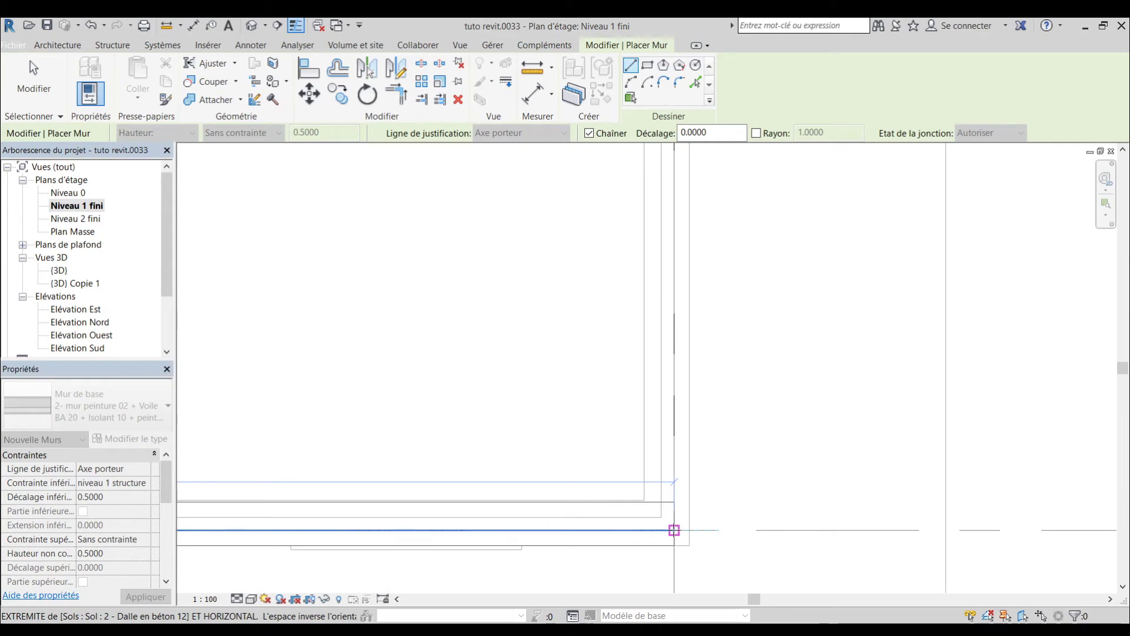
{"action": "left_click", "coordinate": [674, 530]}
Continue the low wall along the slab's outer edge from grid 12 to the corner on grid 8.
{"action": "scroll", "coordinate": [675, 528], "scroll_direction": "down", "scroll_amount": 4}
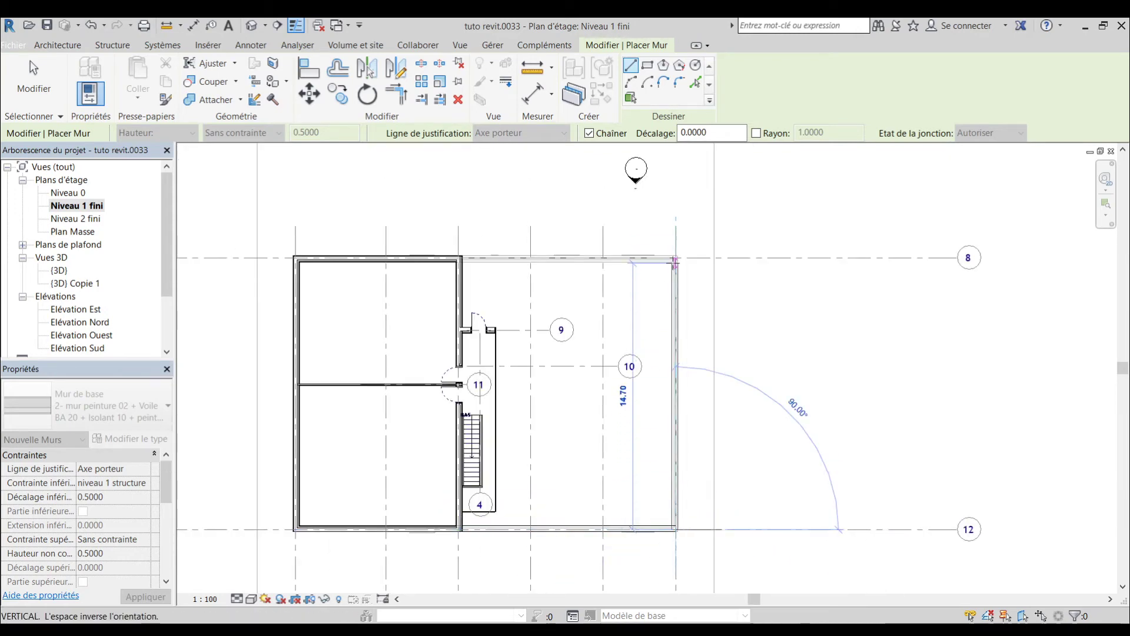
{"action": "scroll", "coordinate": [677, 254], "scroll_direction": "up", "scroll_amount": 3}
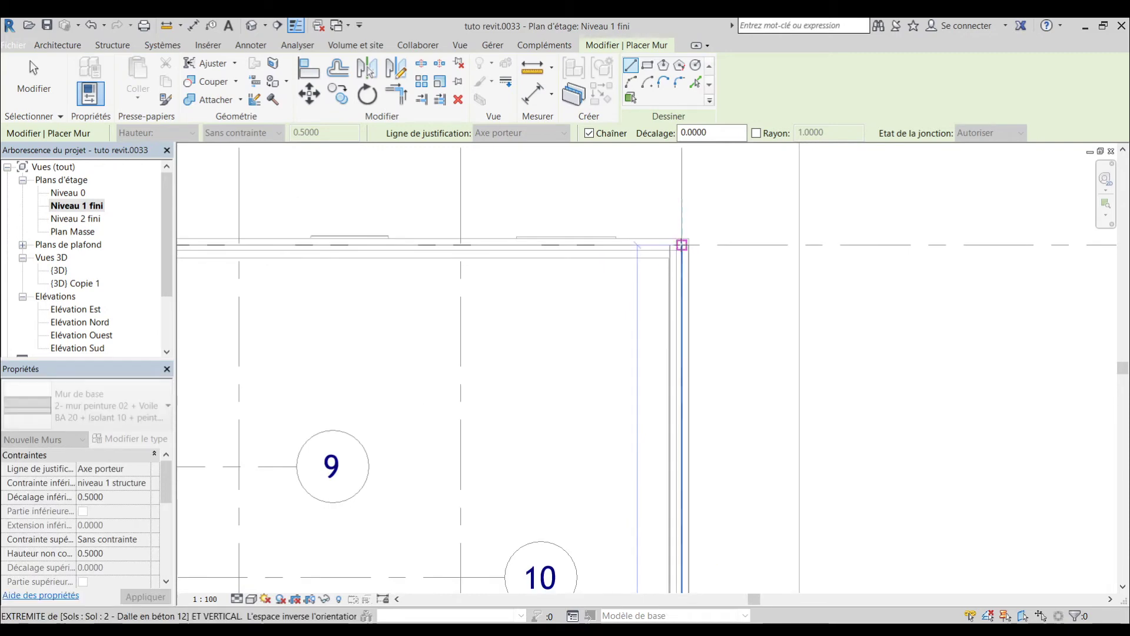
{"action": "left_click", "coordinate": [681, 245]}
Continue the low wall along grid 8 back to the upper-floor house wall at grid 3 and finish the wall chain.
{"action": "scroll", "coordinate": [682, 245], "scroll_direction": "down", "scroll_amount": 3}
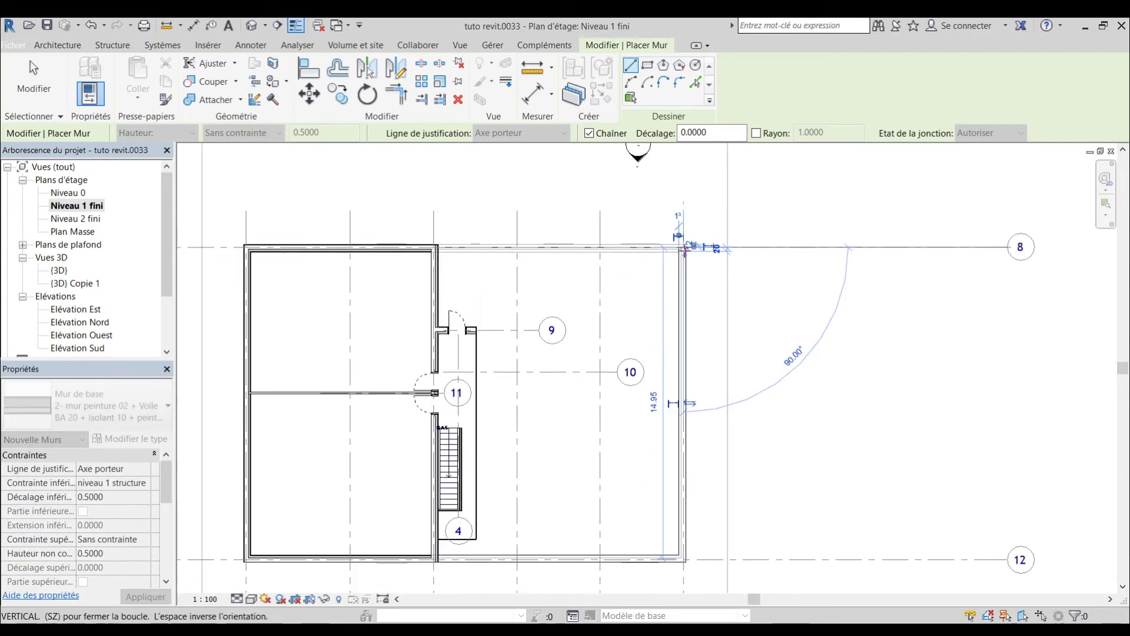
{"action": "scroll", "coordinate": [441, 248], "scroll_direction": "up", "scroll_amount": 5}
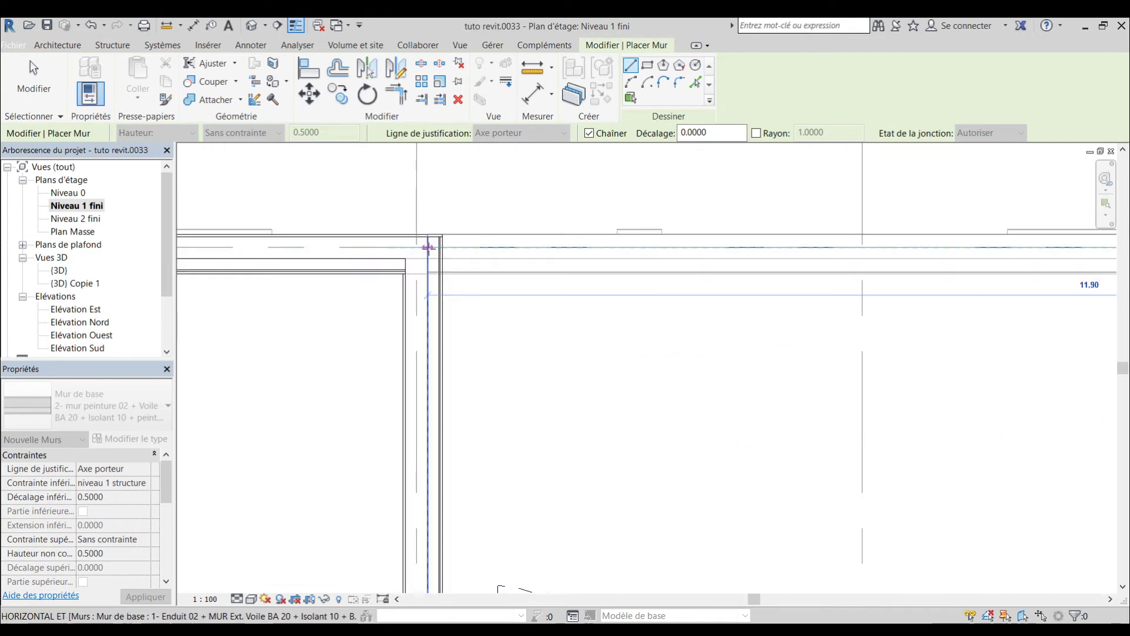
{"action": "left_click", "coordinate": [416, 247]}
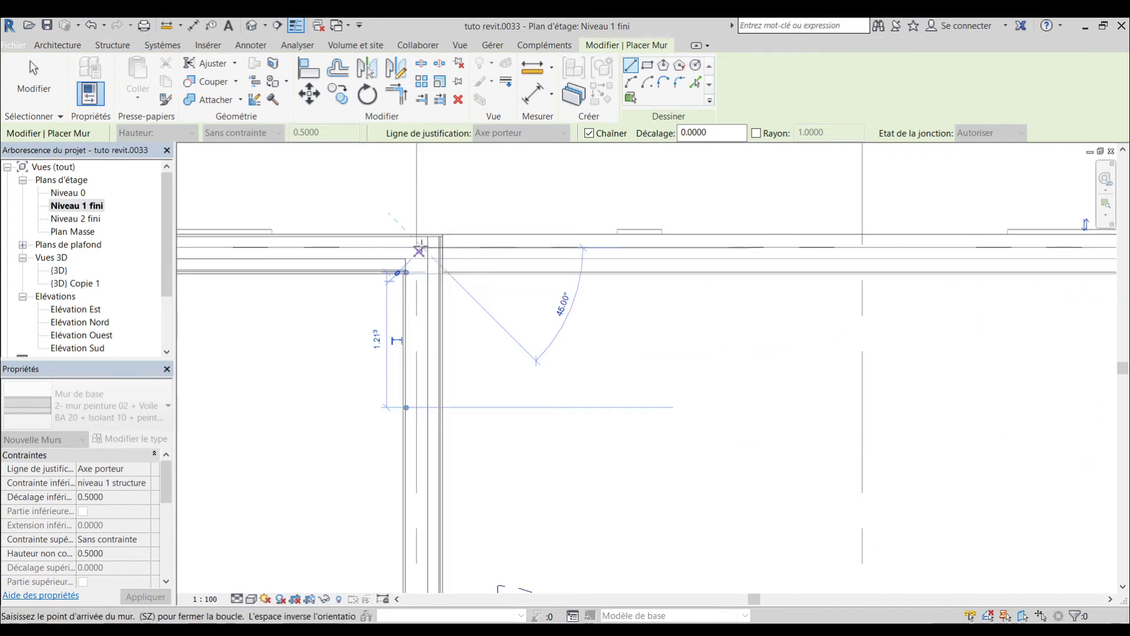
{"action": "key", "text": "Escape"}
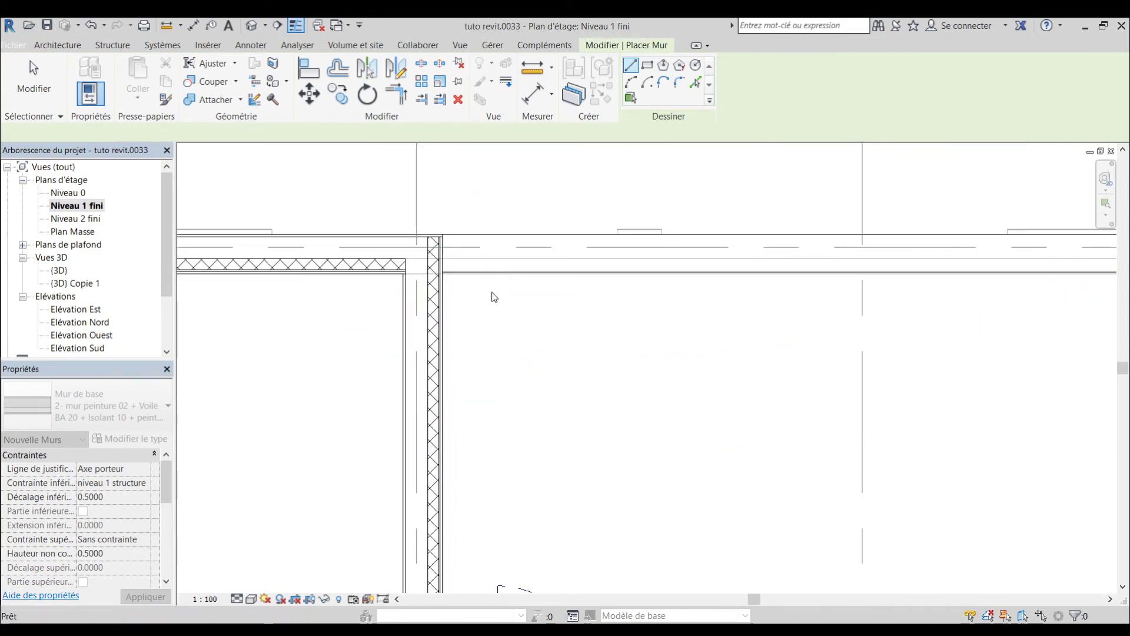
{"action": "key", "text": "Escape"}
{"action": "scroll", "coordinate": [478, 286], "scroll_direction": "down", "scroll_amount": 3}
{"action": "scroll", "coordinate": [478, 287], "scroll_direction": "down", "scroll_amount": 3}
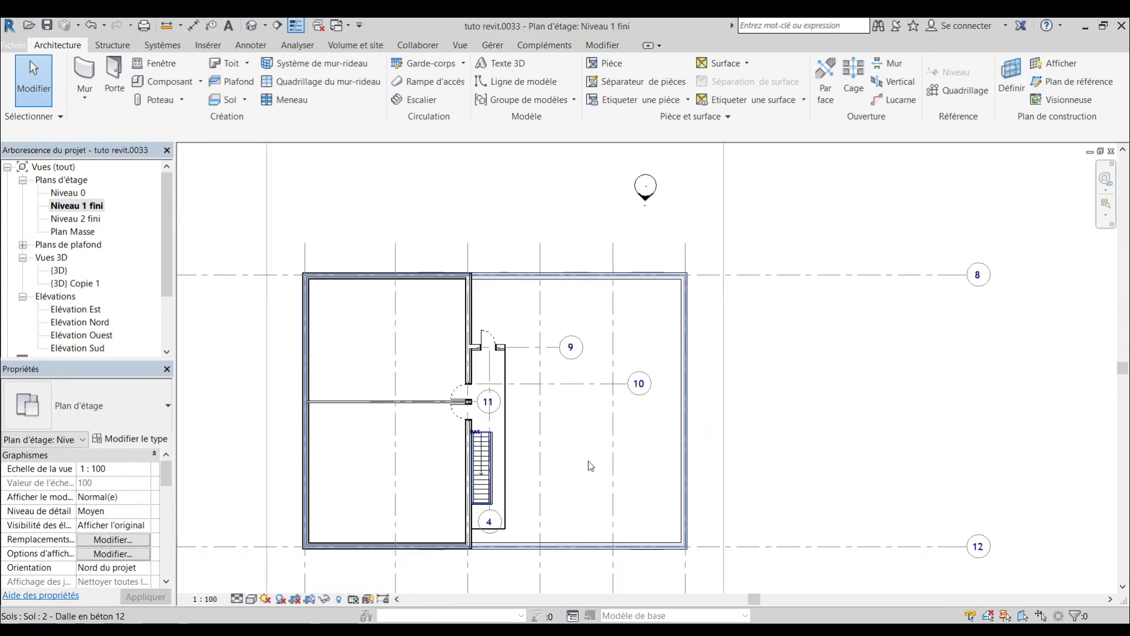
In the {3D} view, set the base offset of the low wall along the front facade to 0.
{"action": "middle_click_drag", "start_coordinate": [591, 503], "coordinate": [591, 417]}
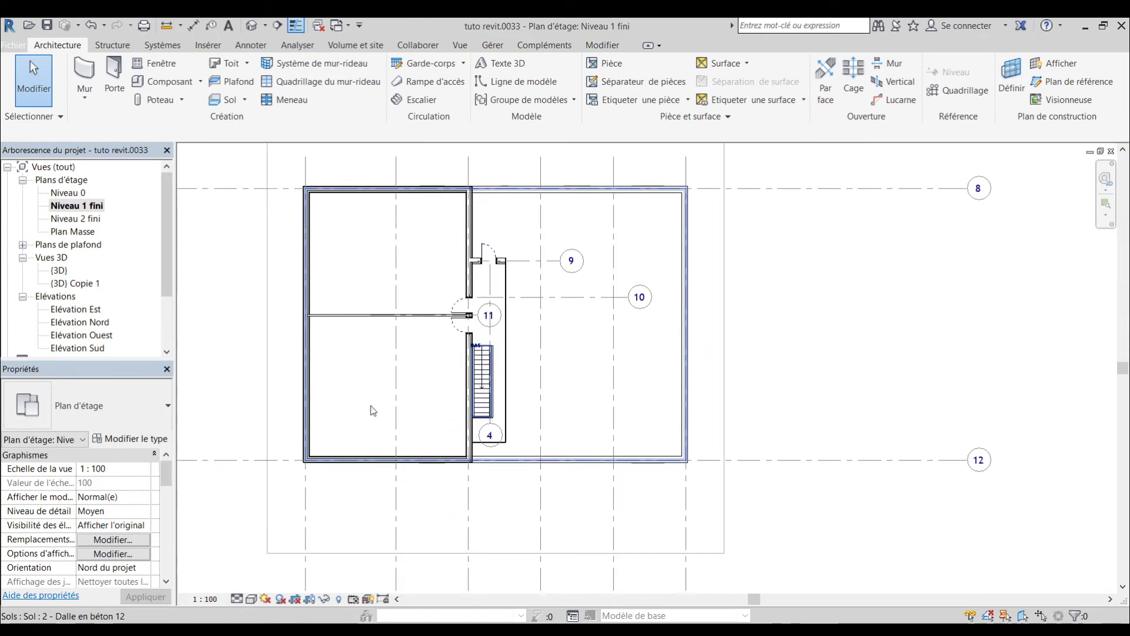
{"action": "double_click", "coordinate": [59, 270]}
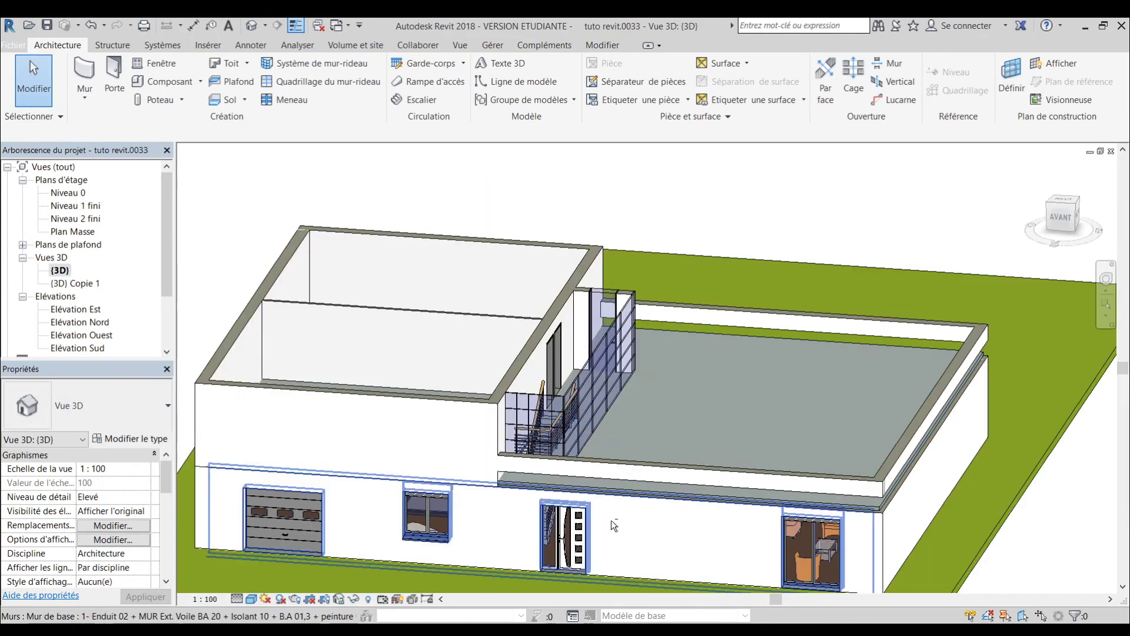
{"action": "middle_click_drag", "start_coordinate": [611, 520], "coordinate": [623, 462], "text": "shift"}
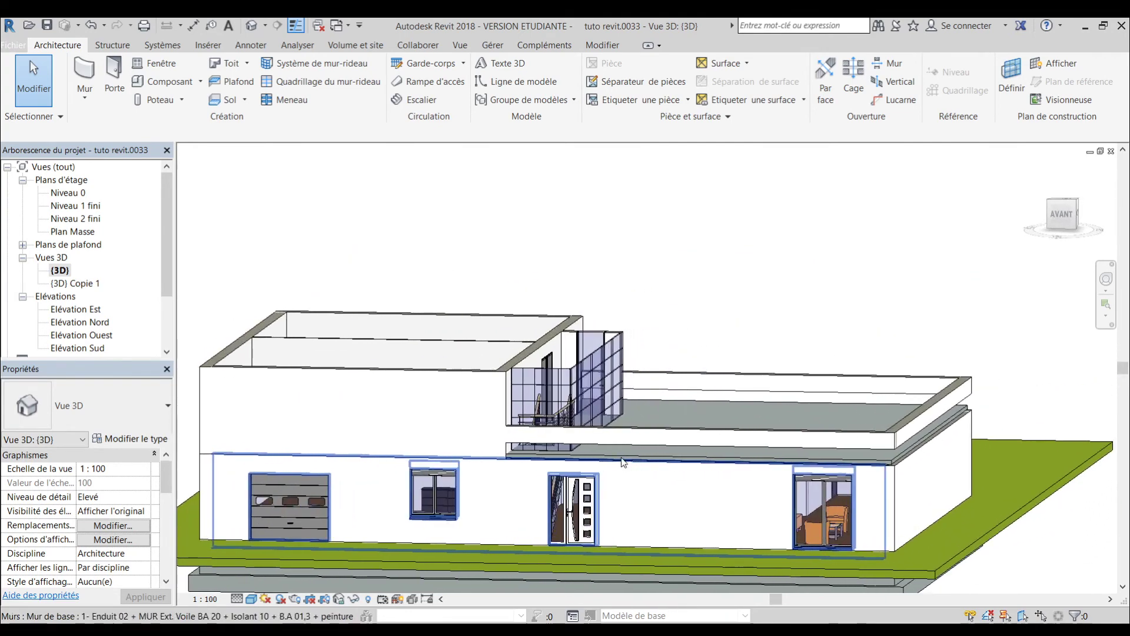
{"action": "left_click", "coordinate": [629, 437]}
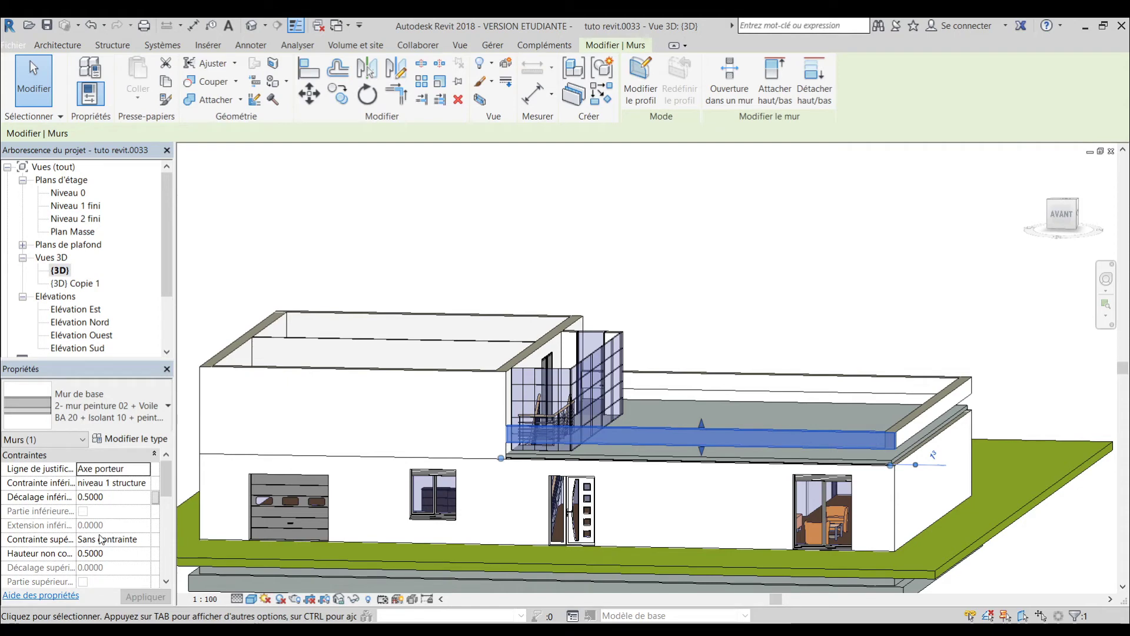
{"action": "left_click", "coordinate": [110, 497]}
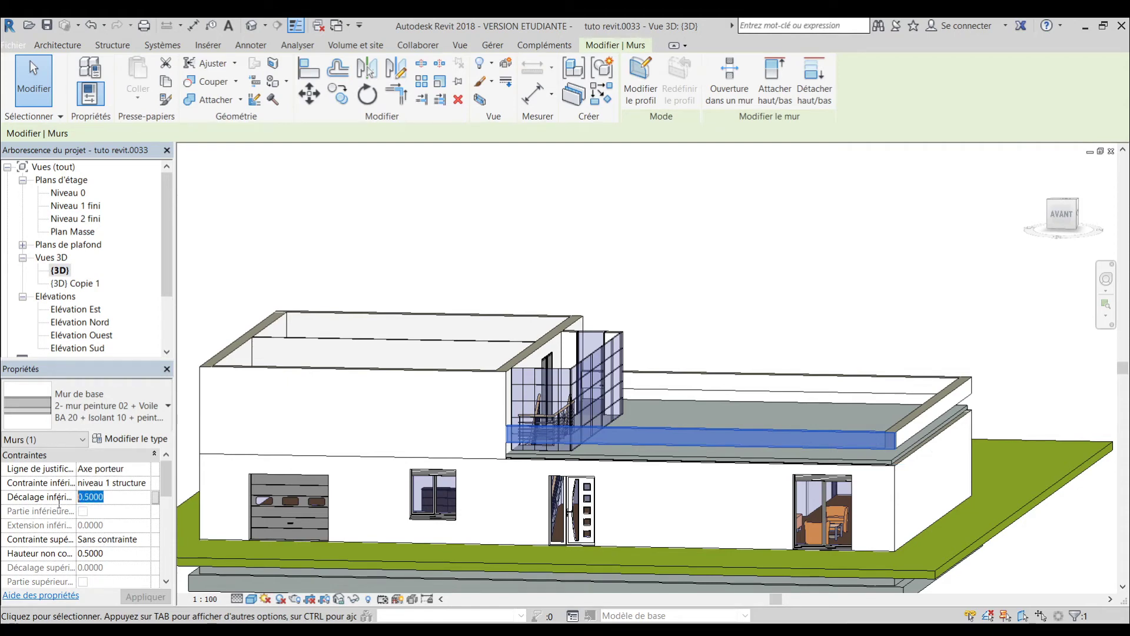
{"action": "type", "text": "0."}
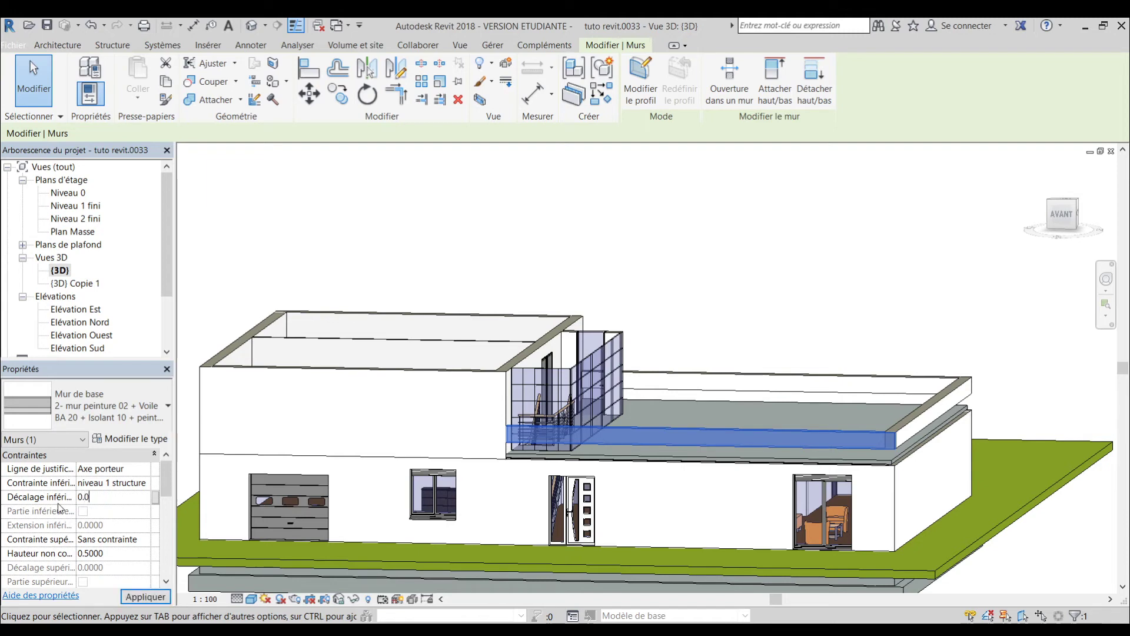
{"action": "left_click", "coordinate": [137, 598]}
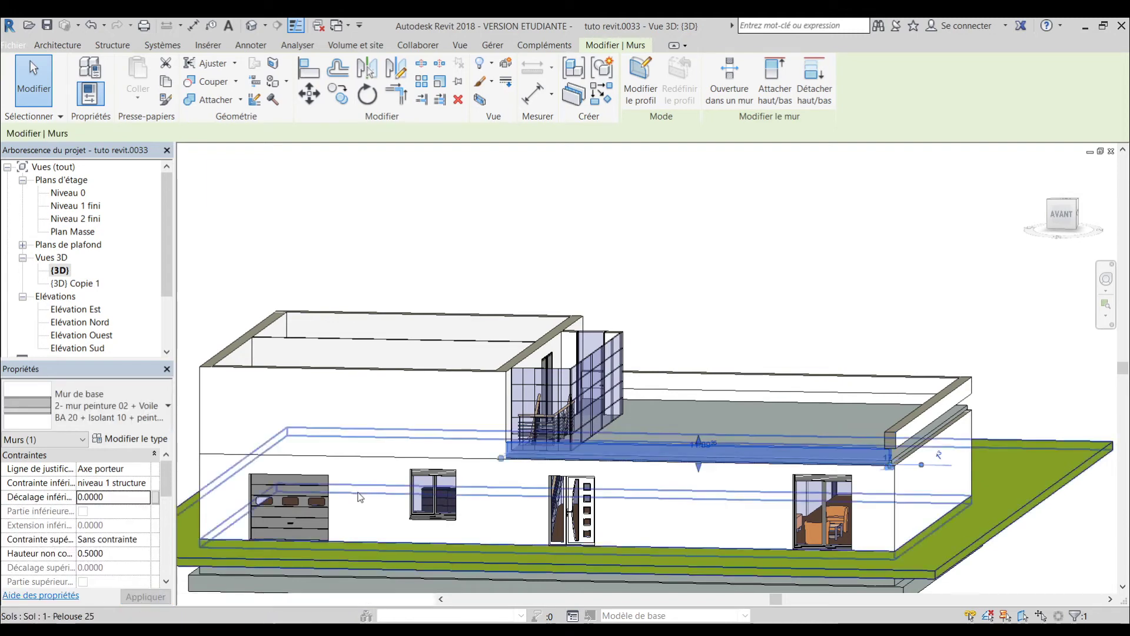
{"action": "key", "text": "Escape"}
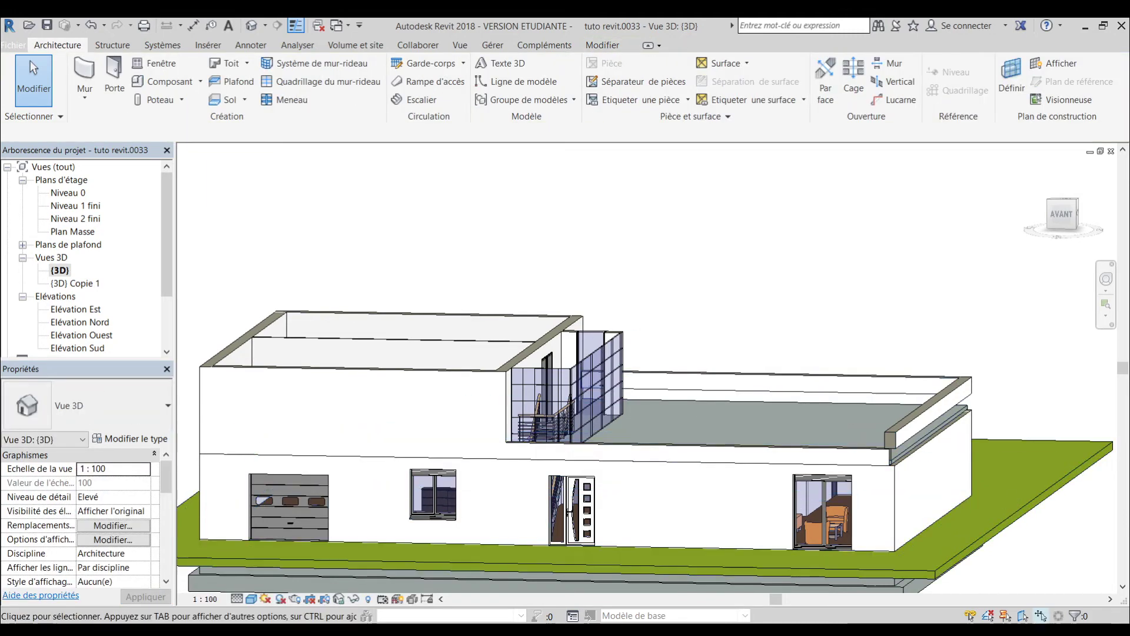
Set the base offset of the two remaining low walls, along the side and back of the flat slab, to 0.
{"action": "middle_click_drag", "start_coordinate": [1039, 574], "coordinate": [920, 580], "text": "shift"}
{"action": "left_click", "coordinate": [916, 440]}
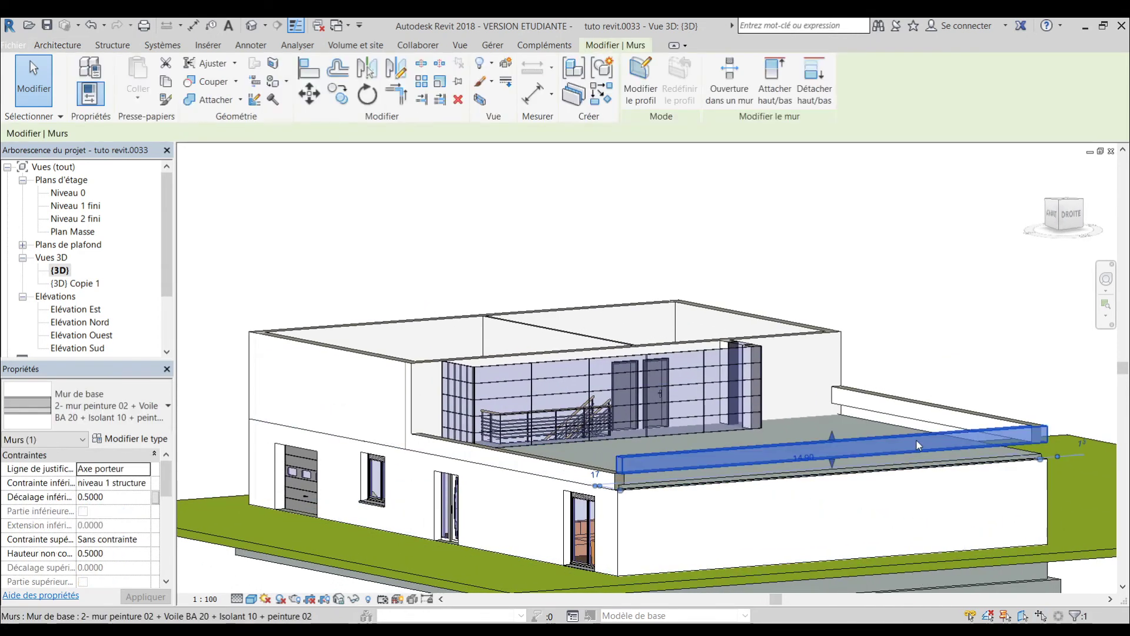
{"action": "left_click", "coordinate": [962, 420], "text": "ctrl"}
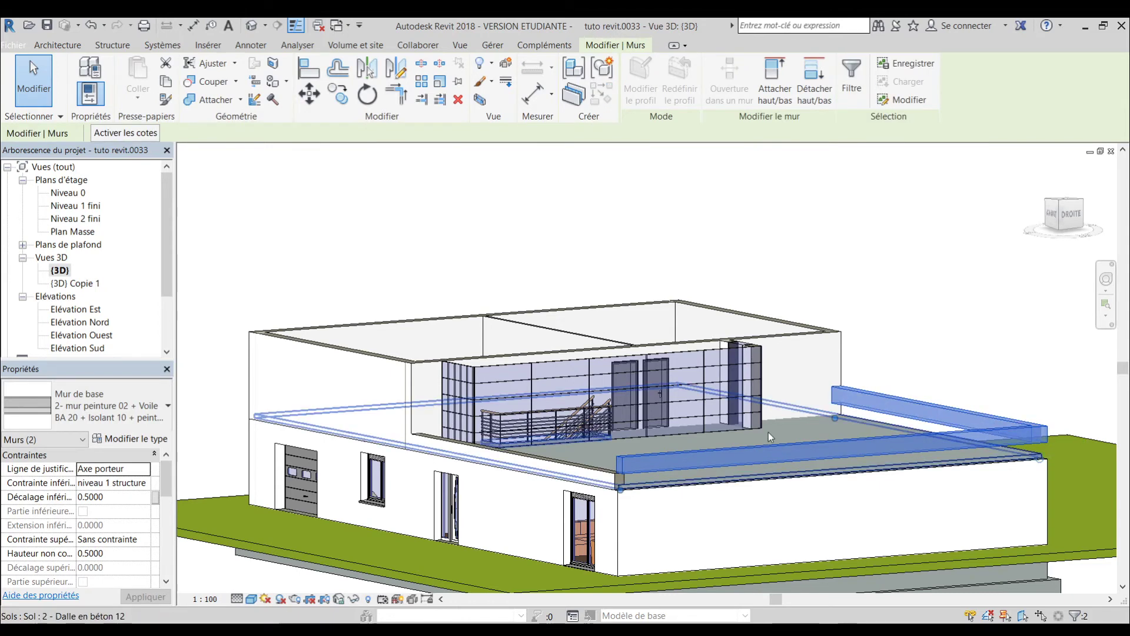
{"action": "left_click", "coordinate": [108, 497]}
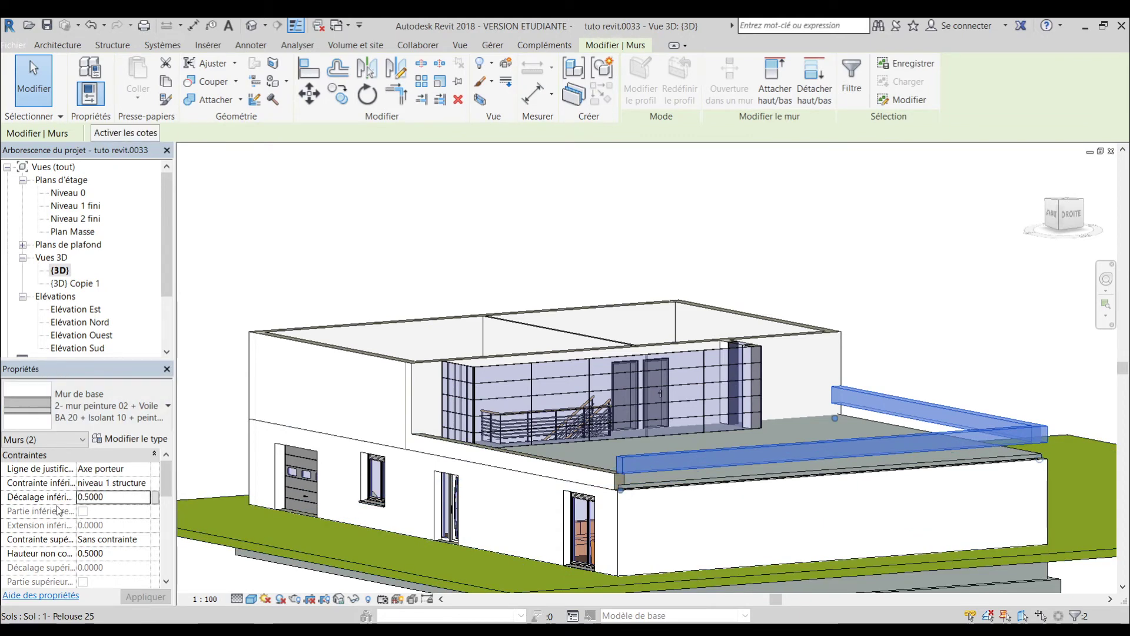
{"action": "left_click_drag", "start_coordinate": [105, 496], "coordinate": [91, 497]}
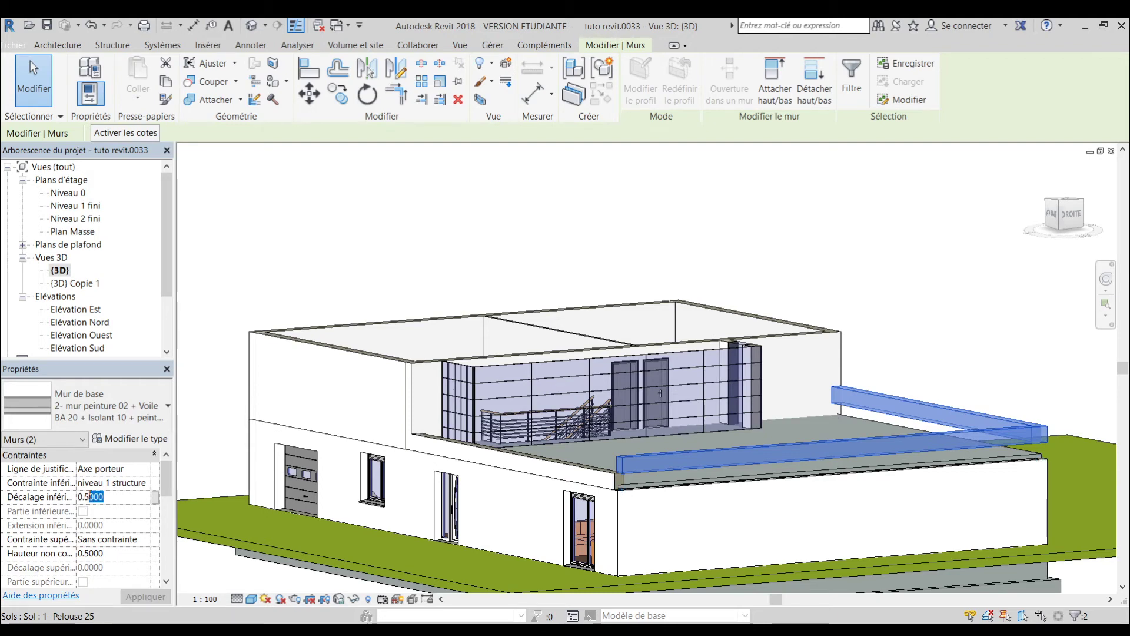
{"action": "type", "text": "0"}
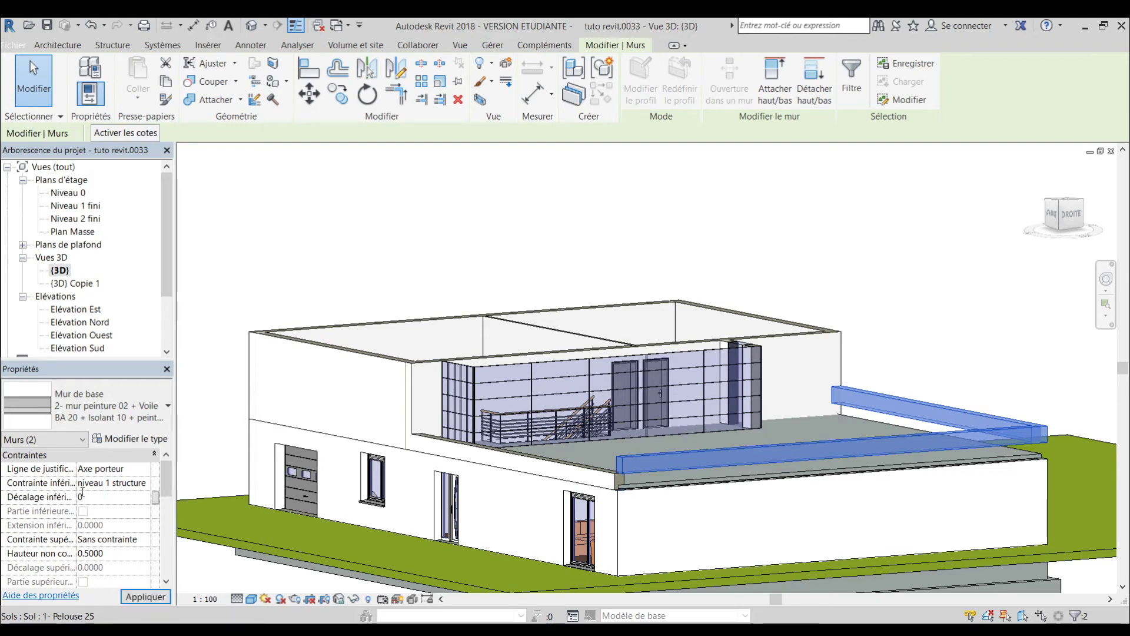
{"action": "key", "text": "Return"}
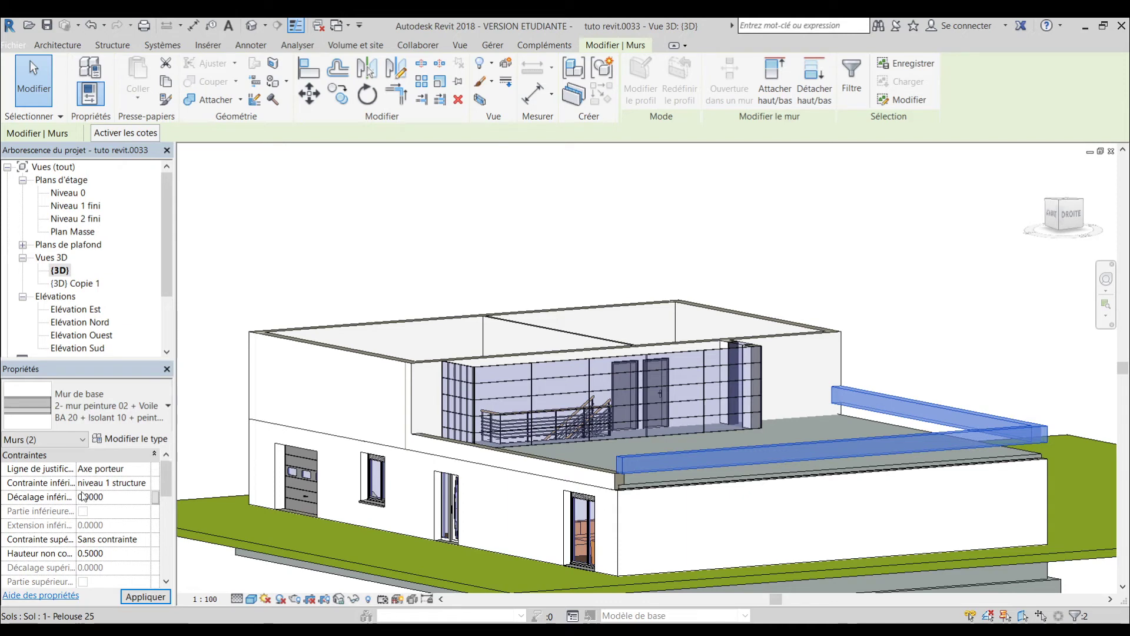
{"action": "left_click", "coordinate": [136, 597]}
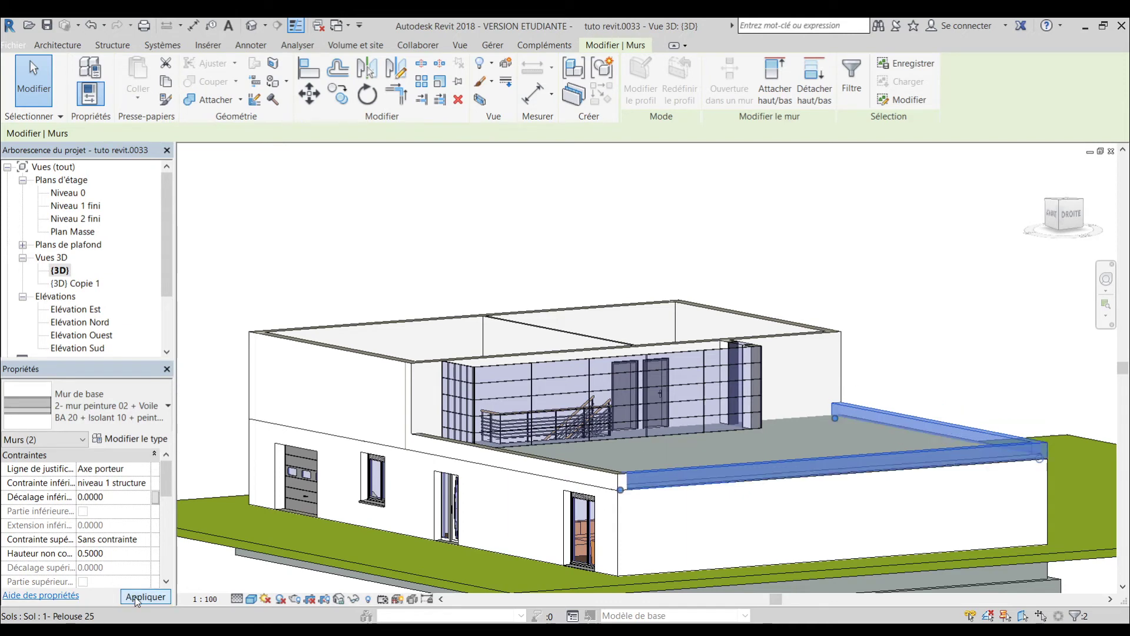
{"action": "key", "text": "Escape"}
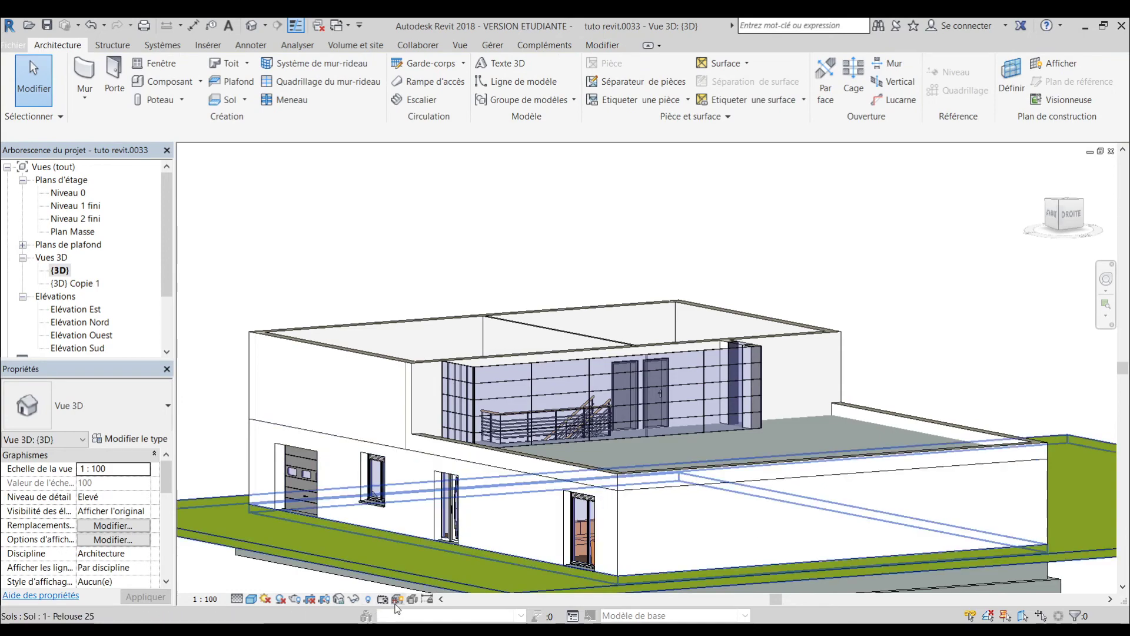
{"action": "middle_click_drag", "start_coordinate": [459, 506], "coordinate": [512, 497], "text": "shift"}
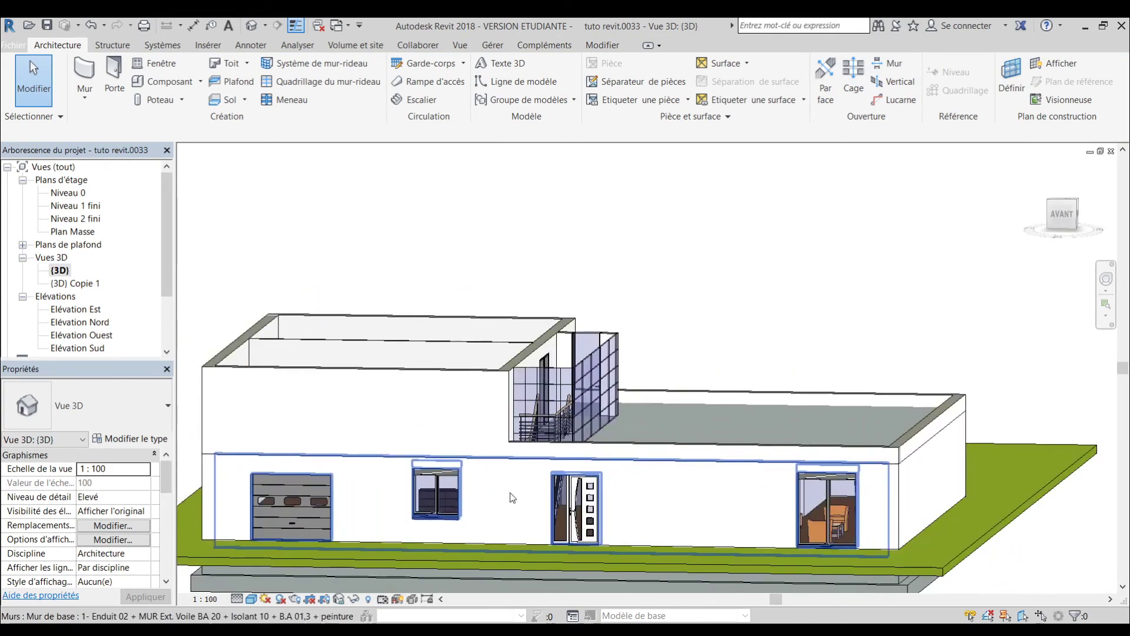
In the Niveau 1 fini plan, start a railing path with a line along grid 8 from the upper-floor house wall to grid 7.
{"action": "double_click", "coordinate": [77, 206]}
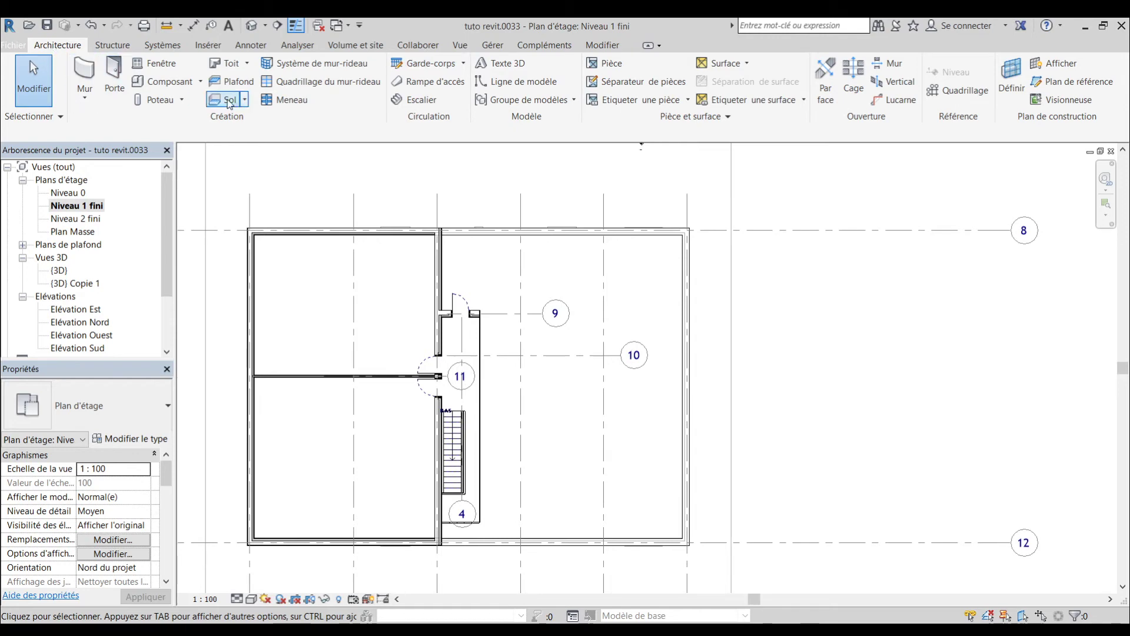
{"action": "left_click", "coordinate": [428, 64]}
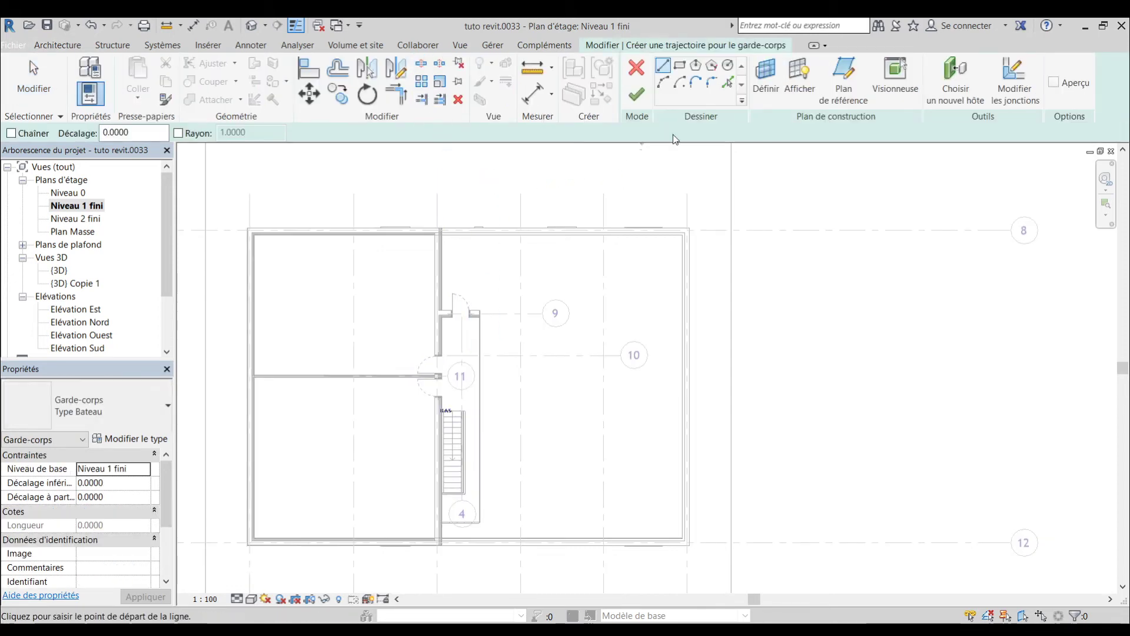
{"action": "scroll", "coordinate": [477, 220], "scroll_direction": "up", "scroll_amount": 3}
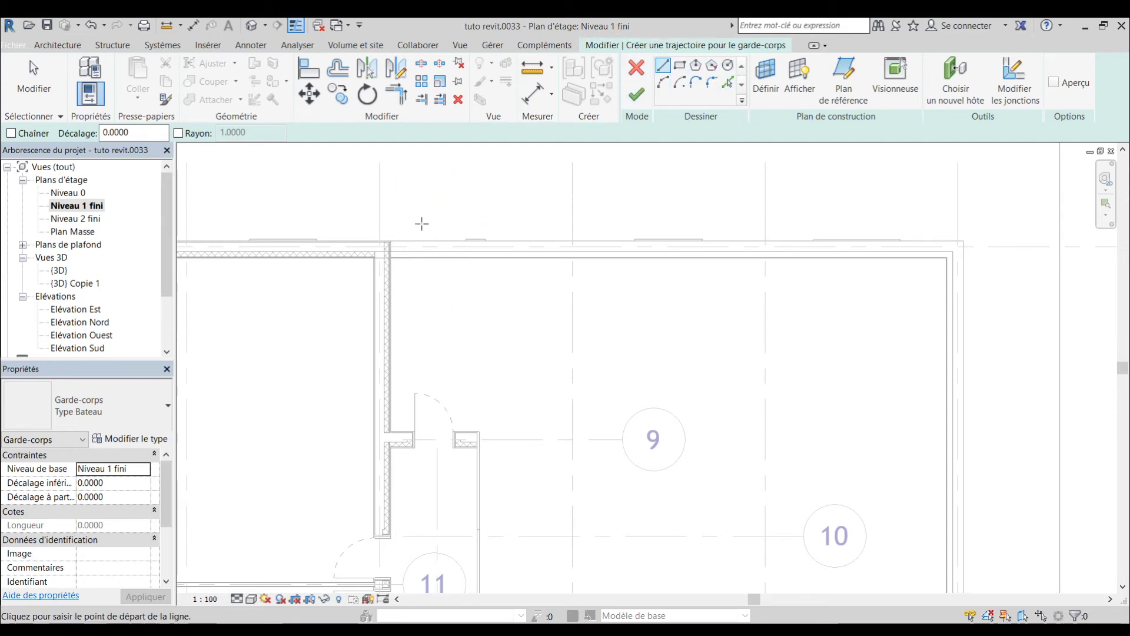
{"action": "scroll", "coordinate": [386, 245], "scroll_direction": "up", "scroll_amount": 4}
{"action": "scroll", "coordinate": [387, 232], "scroll_direction": "up", "scroll_amount": 2}
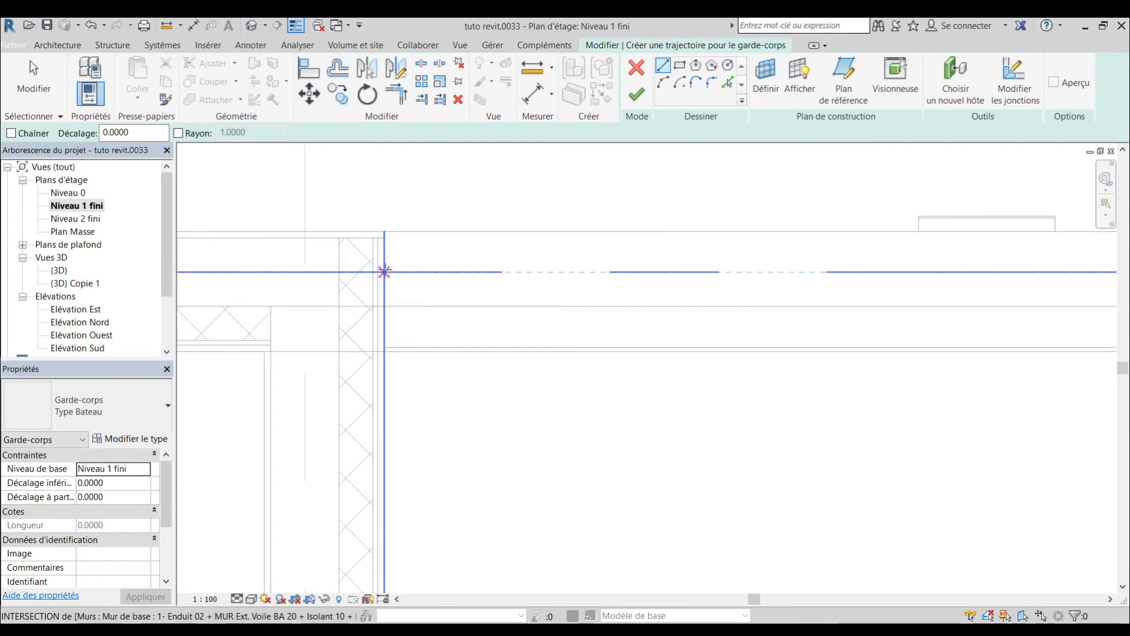
{"action": "left_click", "coordinate": [385, 272]}
{"action": "scroll", "coordinate": [379, 259], "scroll_direction": "down", "scroll_amount": 5}
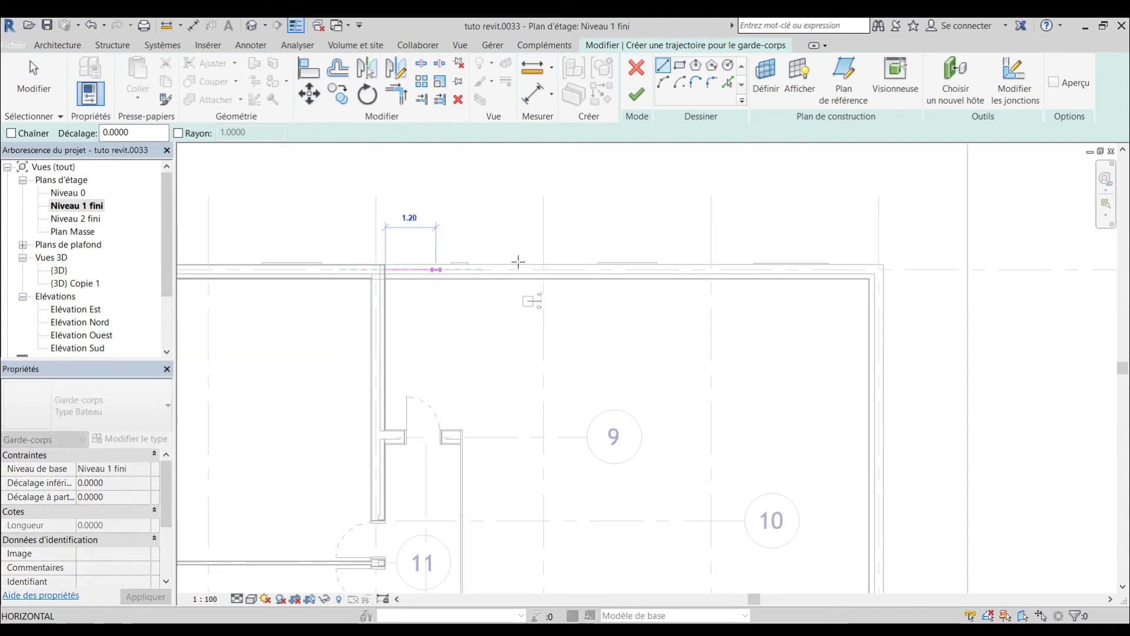
{"action": "scroll", "coordinate": [927, 260], "scroll_direction": "up", "scroll_amount": 3}
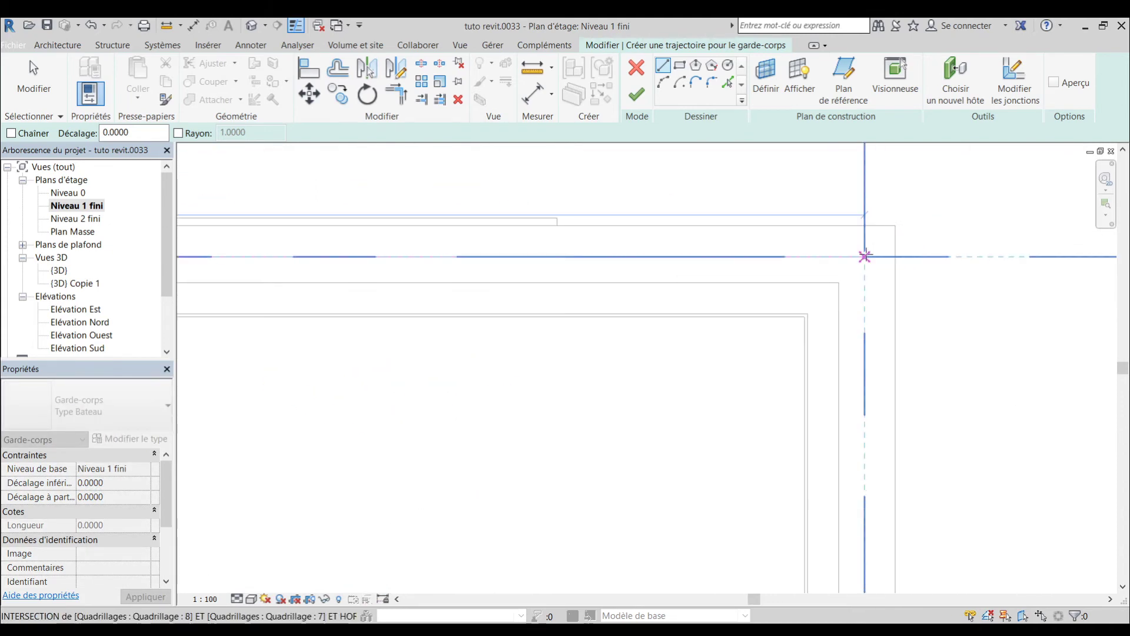
{"action": "left_click", "coordinate": [864, 257]}
Add a railing path line along grid 12 from its intersection with grid 7 to the outer face of the upper-floor house wall.
{"action": "scroll", "coordinate": [807, 260], "scroll_direction": "down", "scroll_amount": 4}
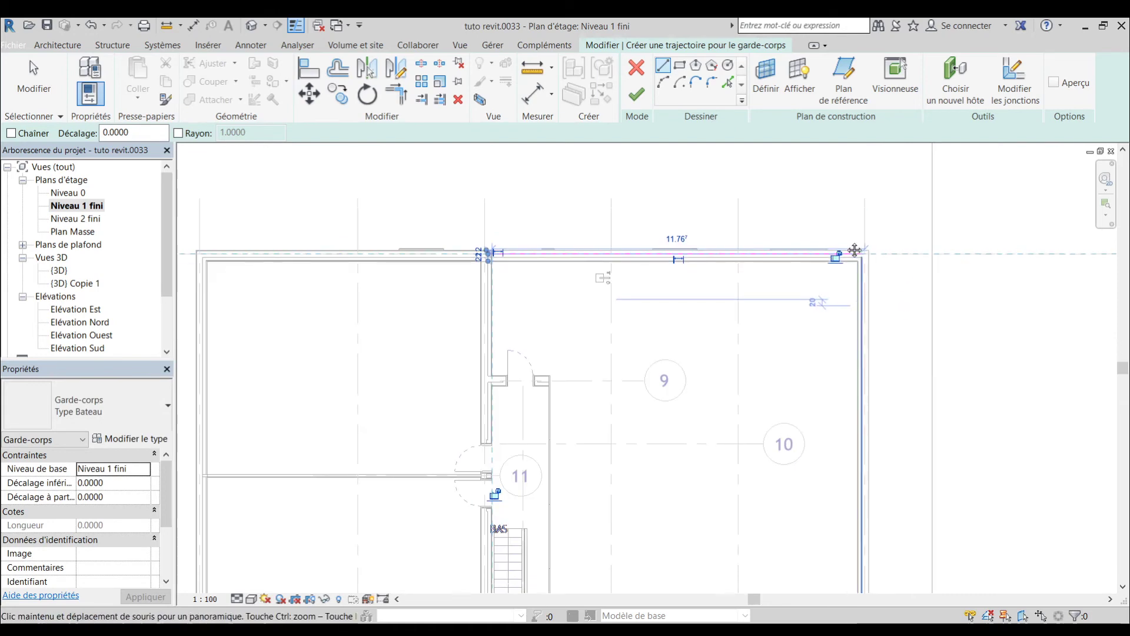
{"action": "scroll", "coordinate": [833, 321], "scroll_direction": "down", "scroll_amount": 3}
{"action": "scroll", "coordinate": [831, 440], "scroll_direction": "up", "scroll_amount": 6}
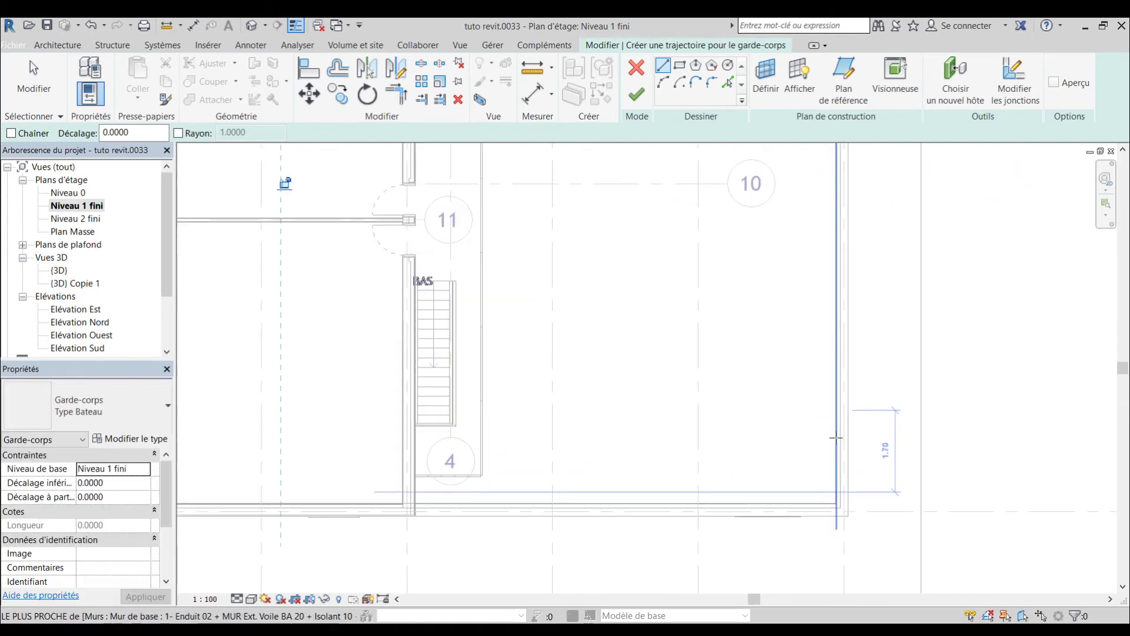
{"action": "middle_click_drag", "start_coordinate": [831, 441], "coordinate": [803, 209]}
{"action": "scroll", "coordinate": [810, 318], "scroll_direction": "down", "scroll_amount": 2}
{"action": "scroll", "coordinate": [816, 348], "scroll_direction": "up", "scroll_amount": 4}
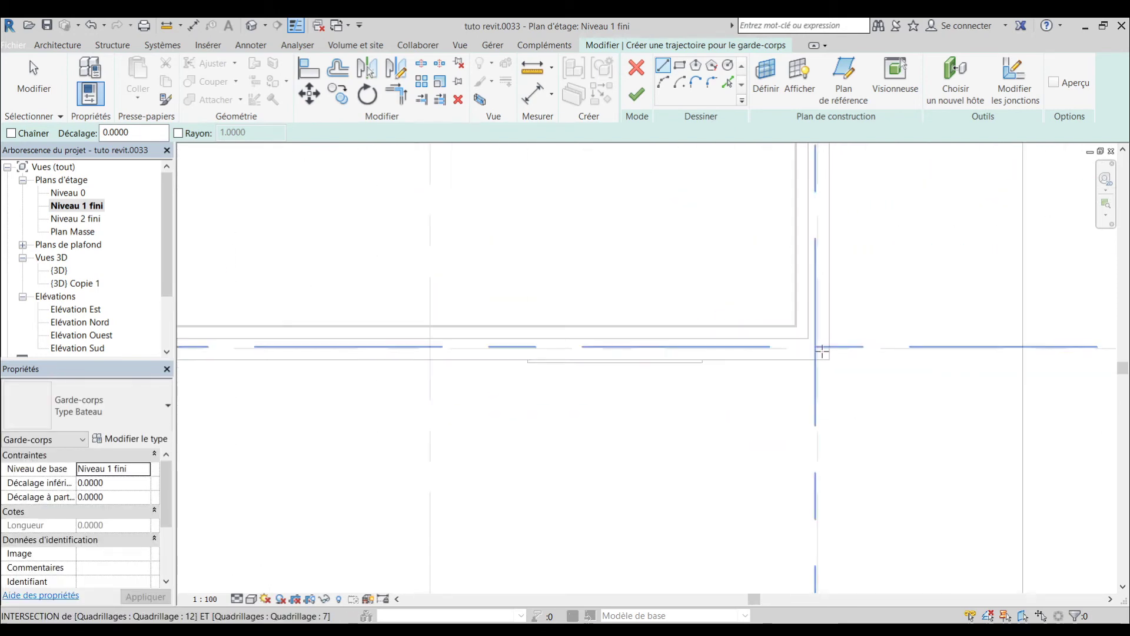
{"action": "left_click", "coordinate": [815, 346]}
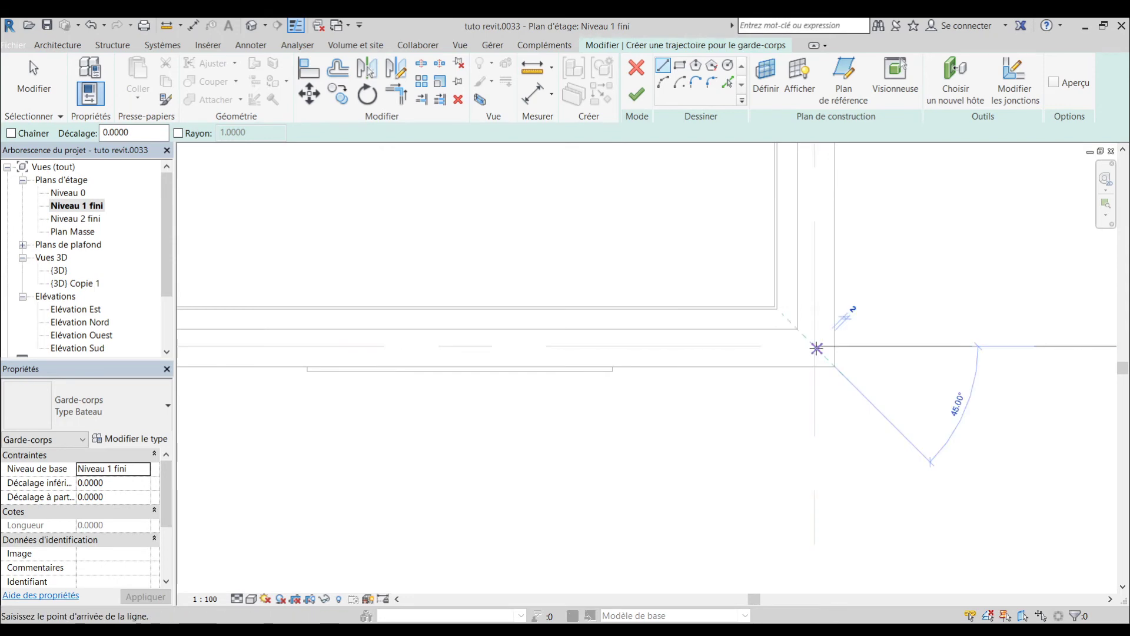
{"action": "scroll", "coordinate": [817, 348], "scroll_direction": "down", "scroll_amount": 2}
{"action": "scroll", "coordinate": [817, 348], "scroll_direction": "down", "scroll_amount": 2}
{"action": "scroll", "coordinate": [543, 373], "scroll_direction": "up", "scroll_amount": 4}
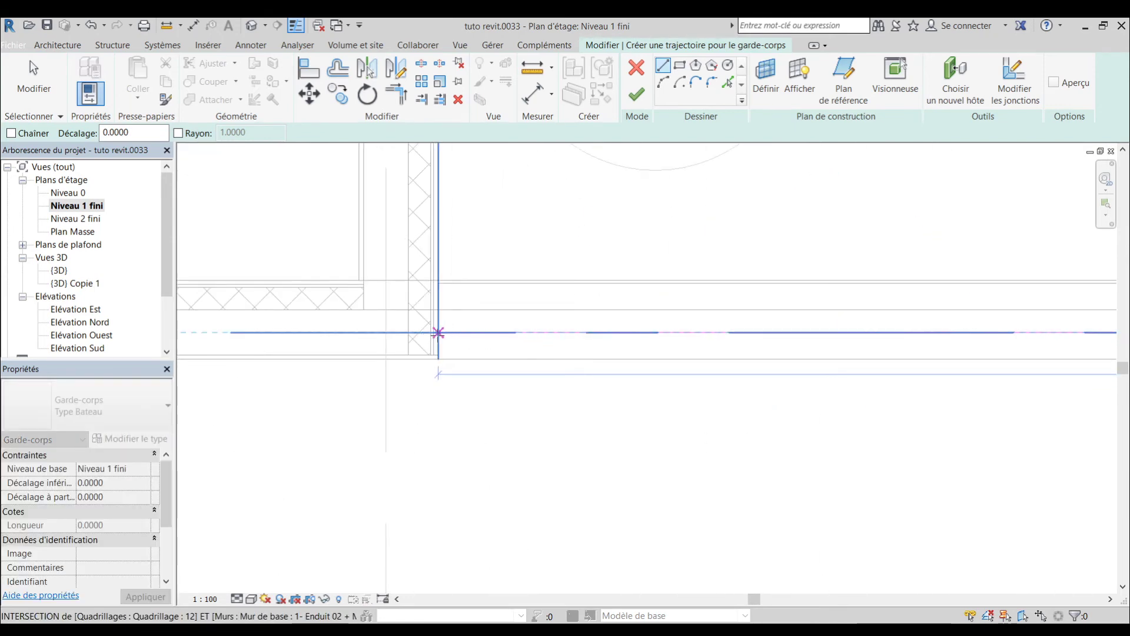
{"action": "left_click", "coordinate": [438, 333]}
Set the railing's base offset to 0.5 m.
{"action": "scroll", "coordinate": [669, 318], "scroll_direction": "down", "scroll_amount": 4}
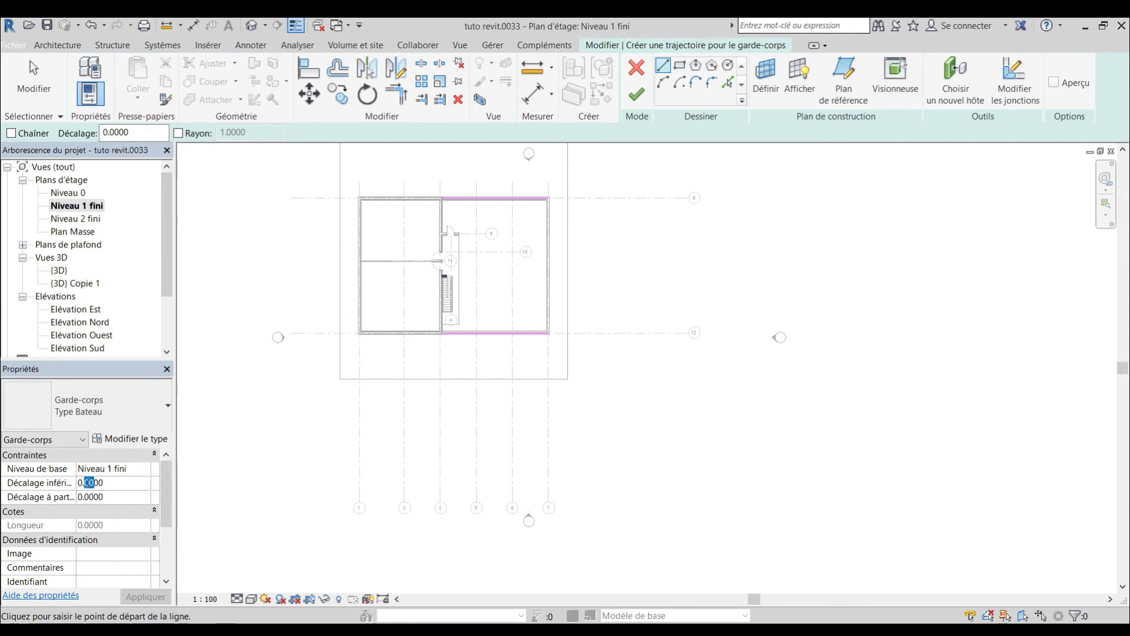
{"action": "type", "text": "5"}
{"action": "key", "text": "Return"}
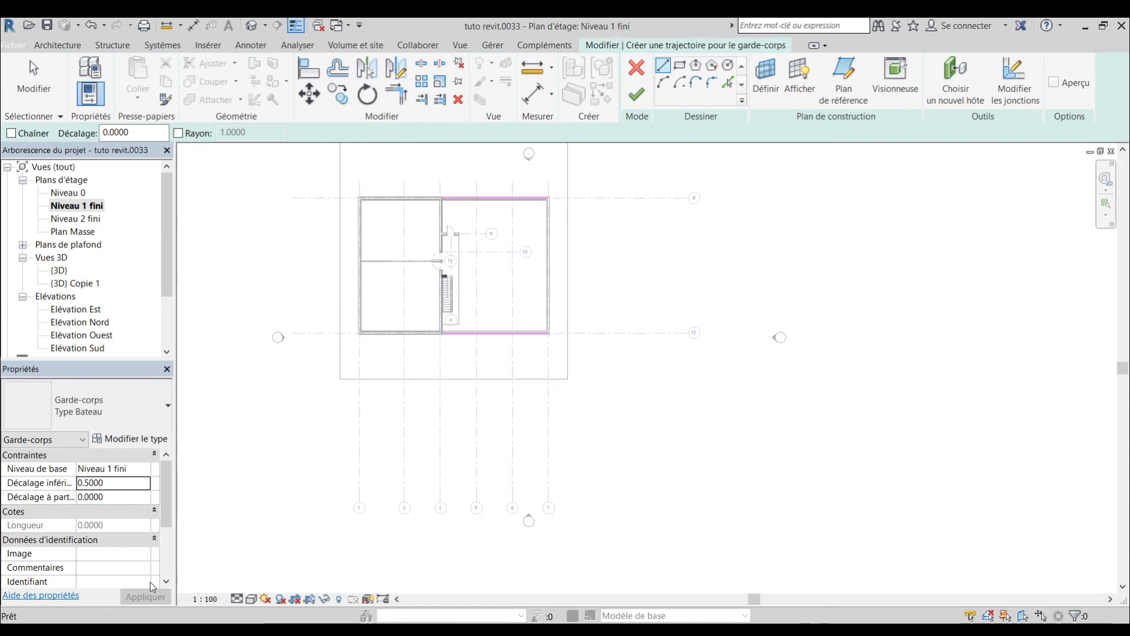
{"action": "left_click", "coordinate": [271, 501]}
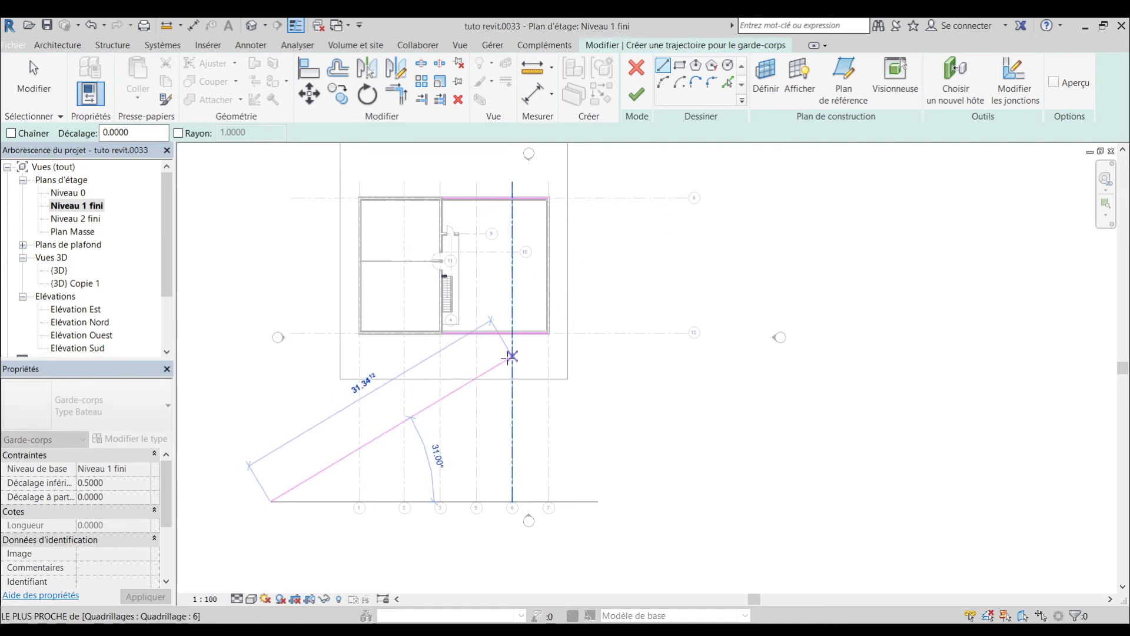
{"action": "key", "text": "Escape"}
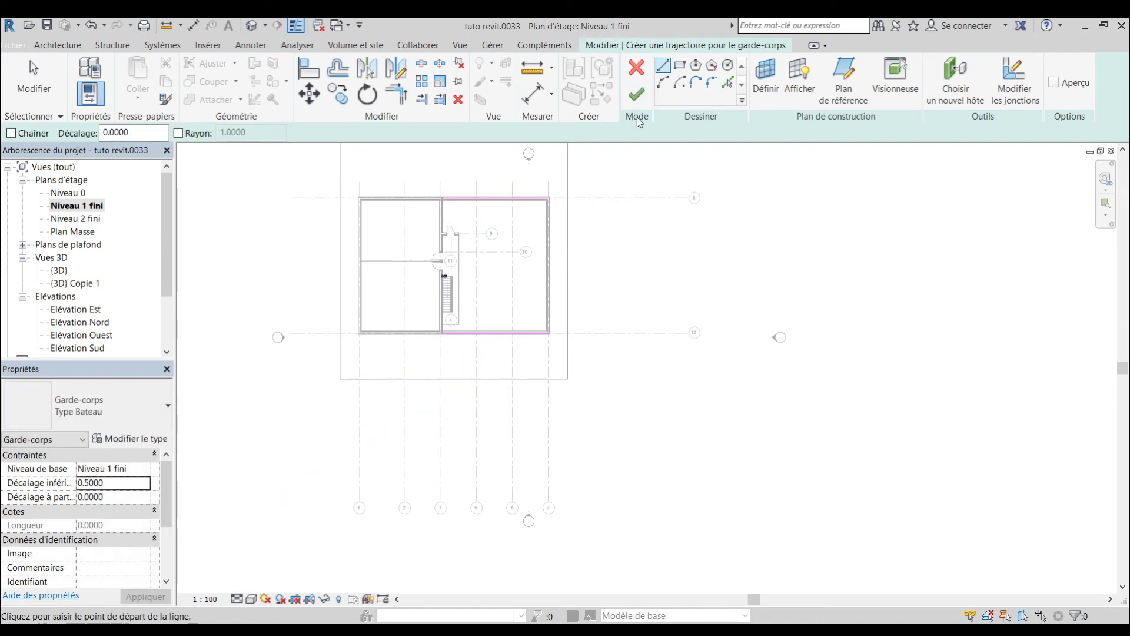
Try to finish the railing path sketch, and return to editing it.
{"action": "left_click", "coordinate": [640, 92]}
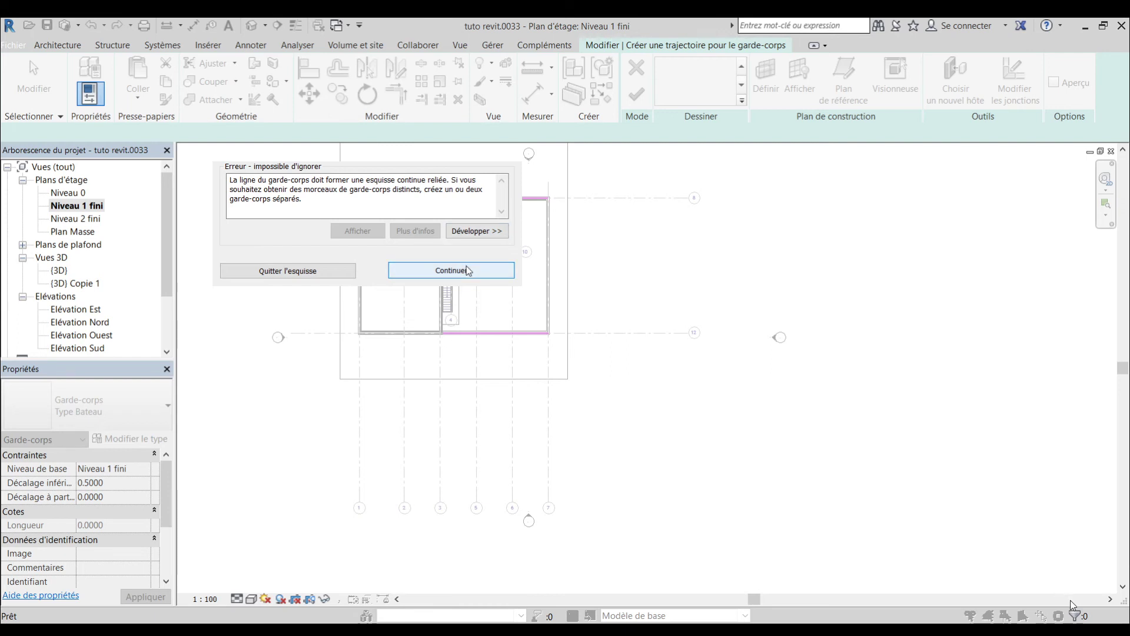
{"action": "left_click", "coordinate": [451, 271]}
{"action": "scroll", "coordinate": [556, 250], "scroll_direction": "up", "scroll_amount": 5}
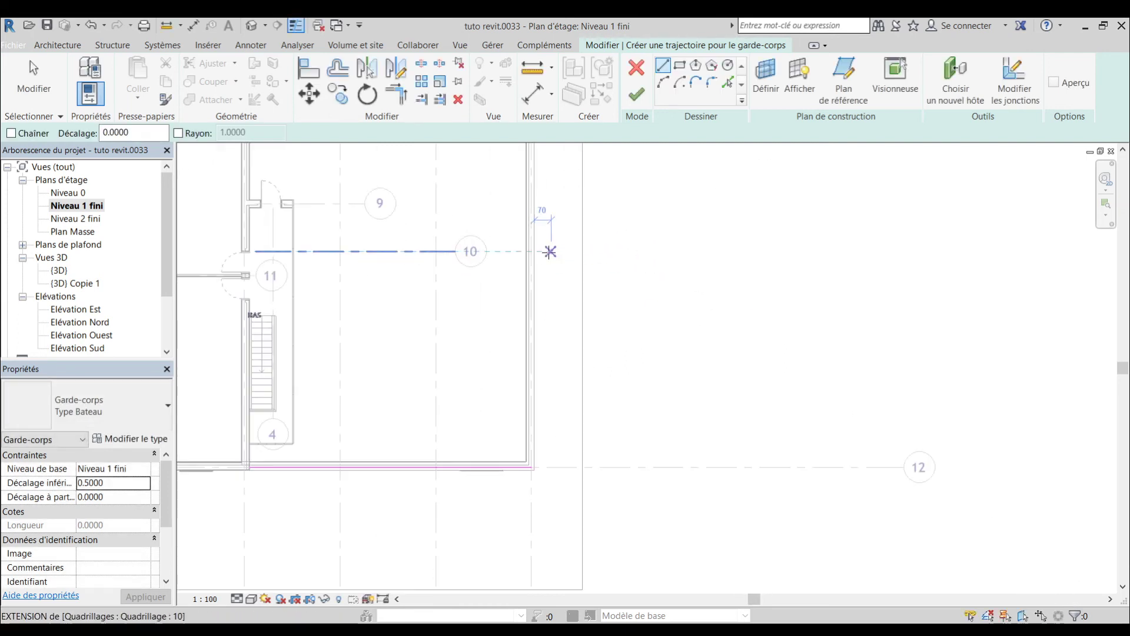
{"action": "scroll", "coordinate": [610, 258], "scroll_direction": "down", "scroll_amount": 2}
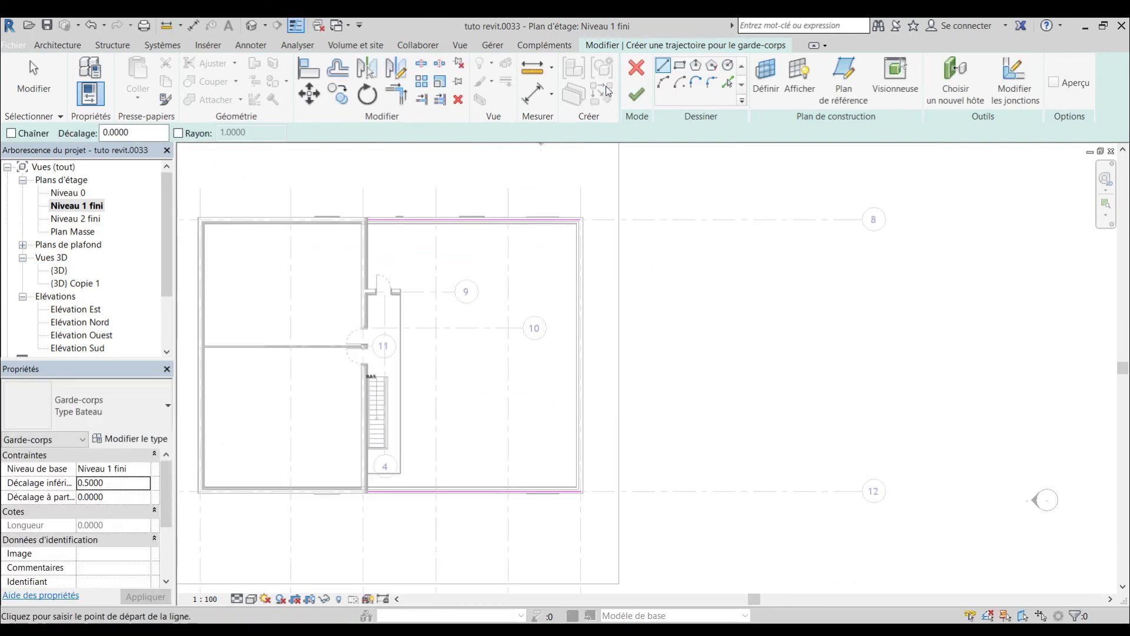
Close the railing path with a line along grid 7, joining the ends of the lines on grids 8 and 12.
{"action": "scroll", "coordinate": [588, 255], "scroll_direction": "up", "scroll_amount": 2}
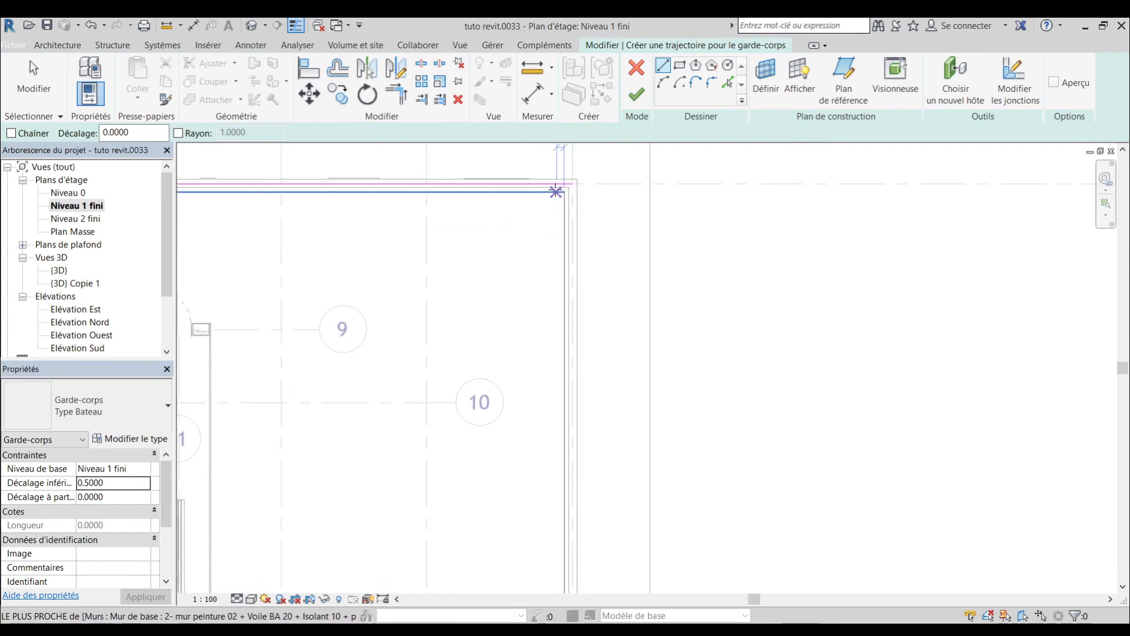
{"action": "scroll", "coordinate": [558, 186], "scroll_direction": "down", "scroll_amount": 2}
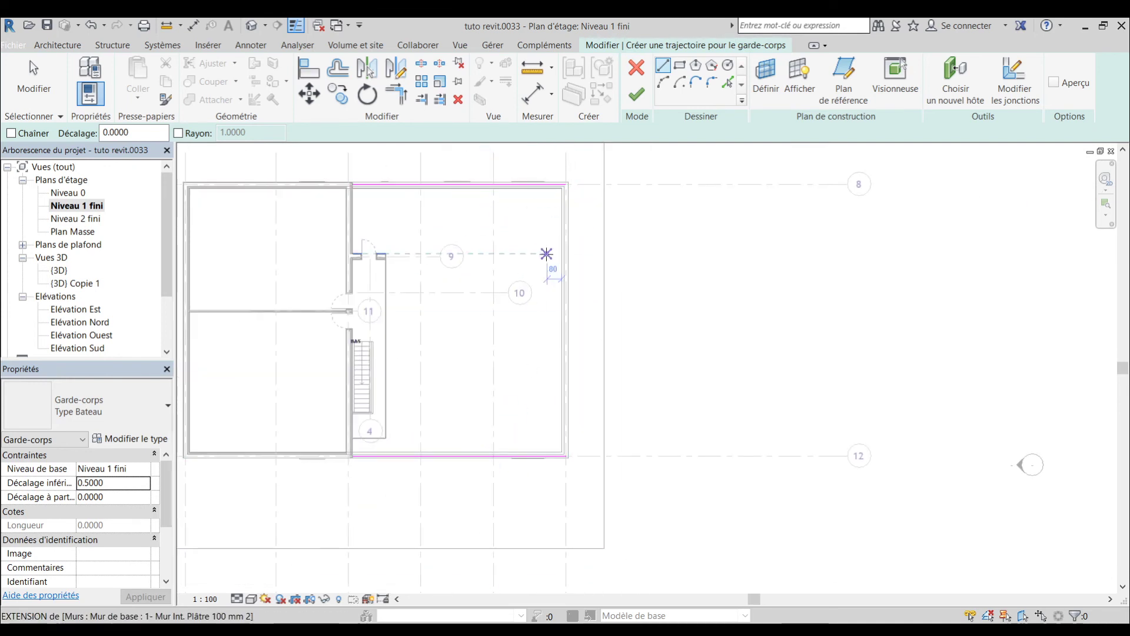
{"action": "scroll", "coordinate": [565, 182], "scroll_direction": "up", "scroll_amount": 3}
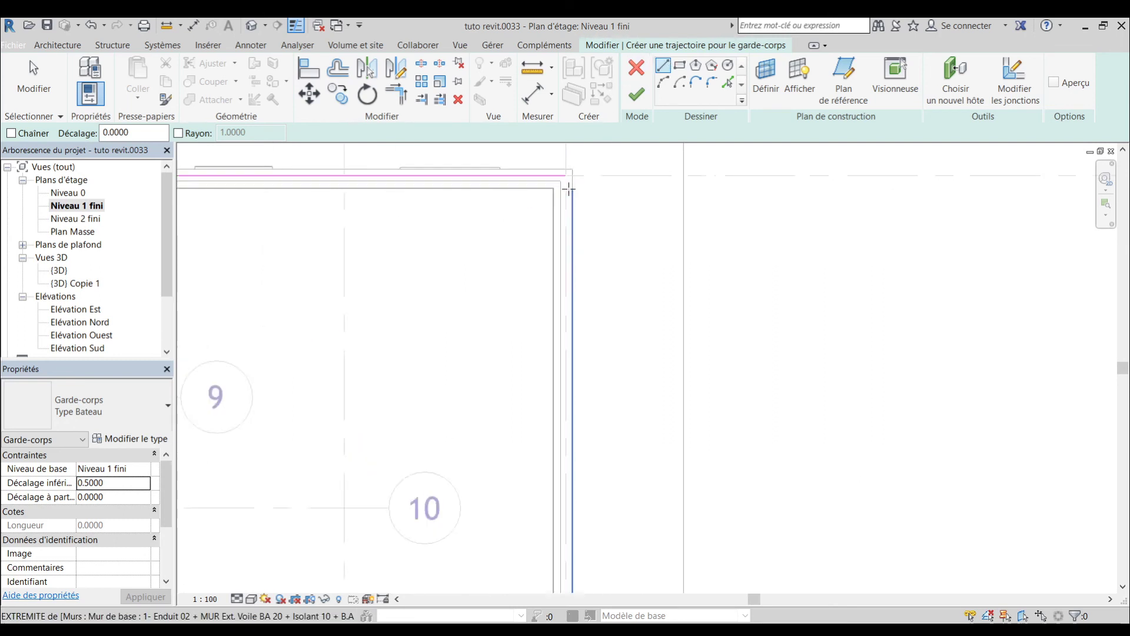
{"action": "left_click", "coordinate": [565, 171]}
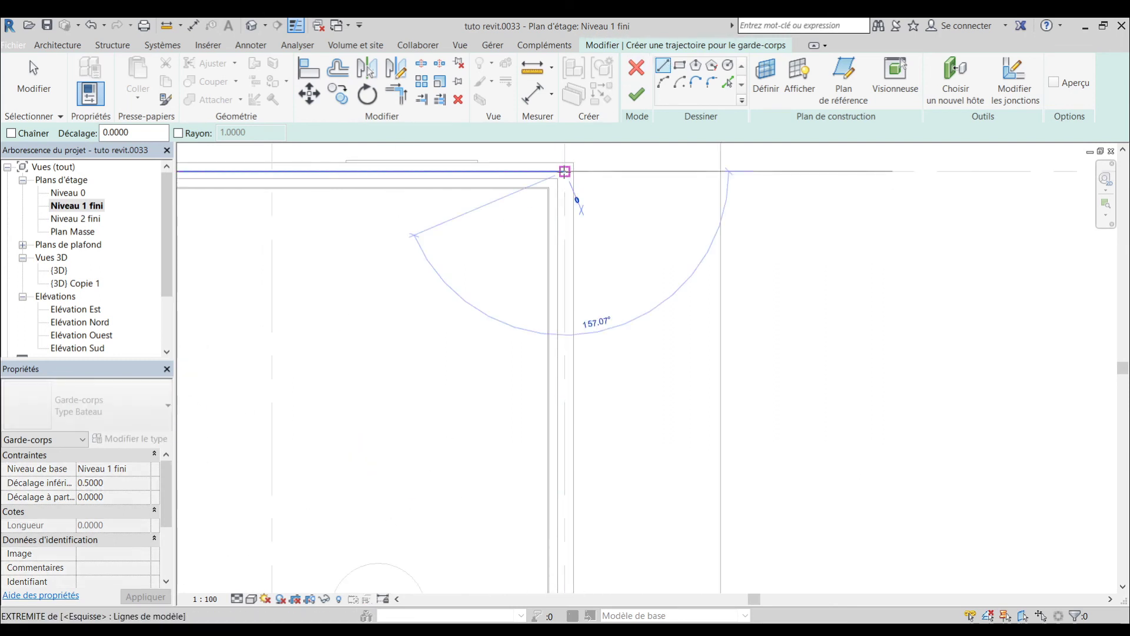
{"action": "scroll", "coordinate": [565, 306], "scroll_direction": "down", "scroll_amount": 4}
{"action": "scroll", "coordinate": [541, 285], "scroll_direction": "up", "scroll_amount": 4}
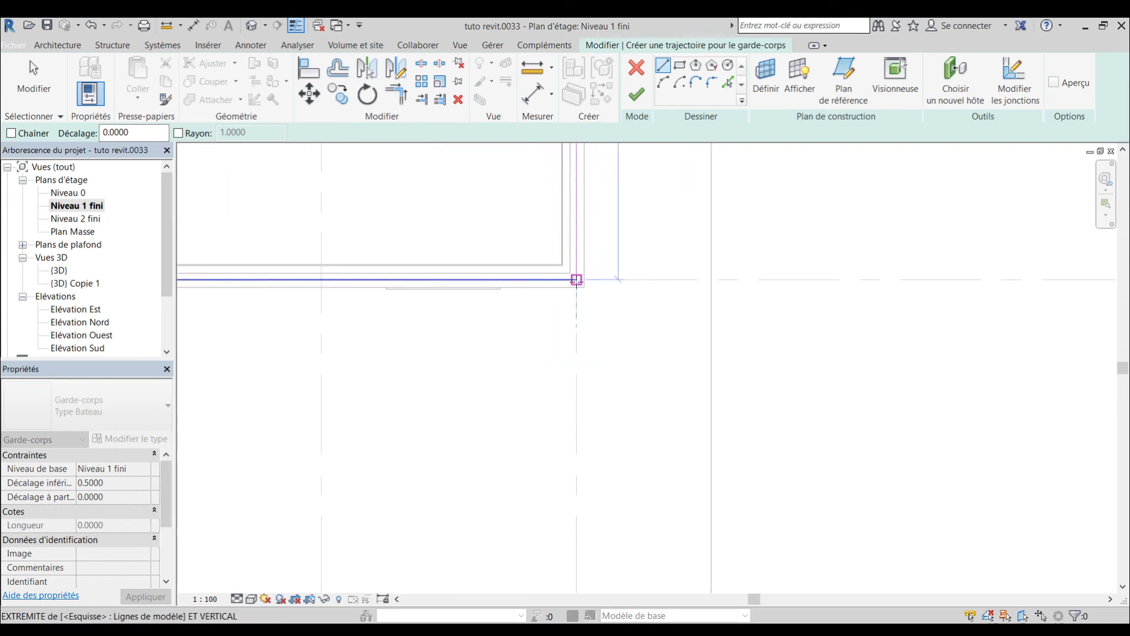
{"action": "left_click", "coordinate": [576, 280]}
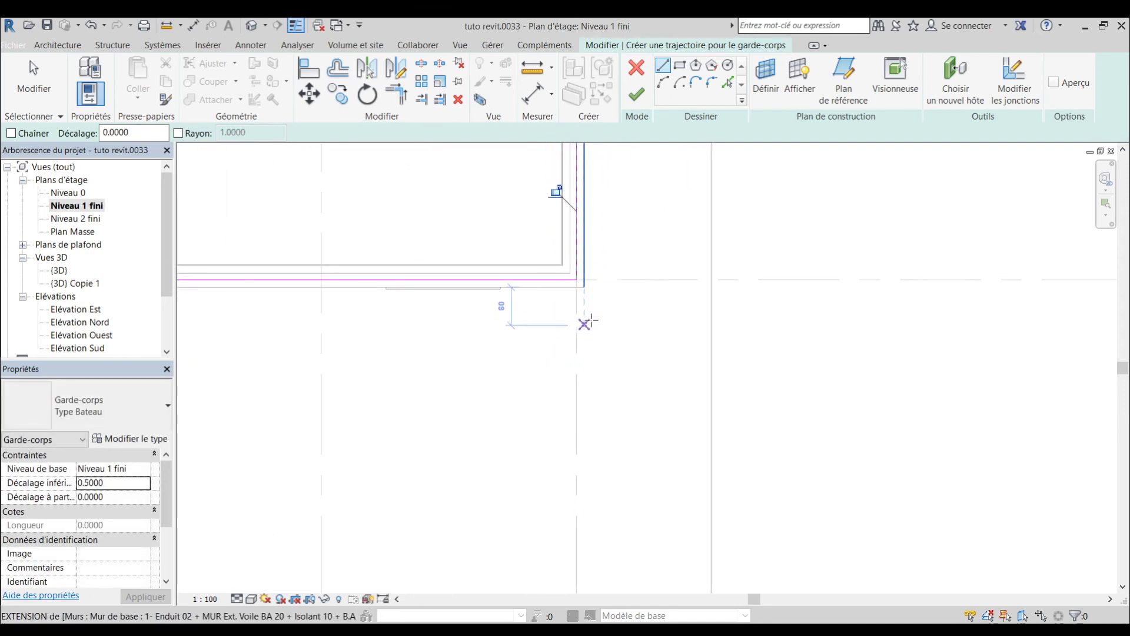
Finish the railing path sketch and show the railing around the flat slab in the {3D} view.
{"action": "middle_click_drag", "start_coordinate": [591, 321], "coordinate": [603, 528]}
{"action": "scroll", "coordinate": [645, 341], "scroll_direction": "down", "scroll_amount": 3}
{"action": "middle_click_drag", "start_coordinate": [646, 341], "coordinate": [642, 506]}
{"action": "left_click", "coordinate": [636, 96]}
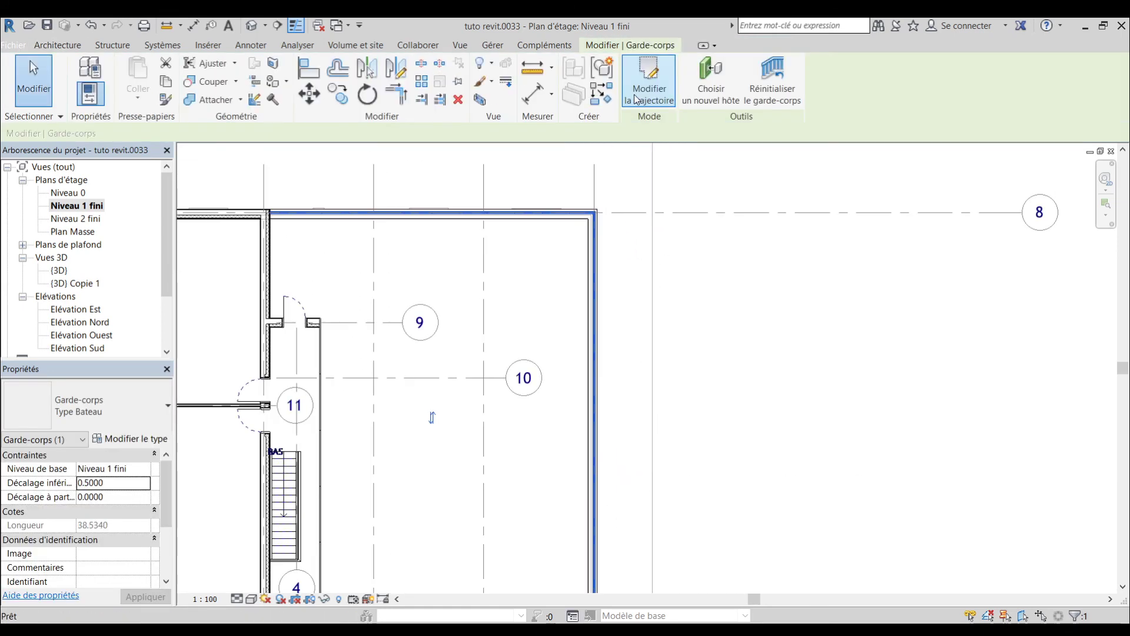
{"action": "scroll", "coordinate": [690, 259], "scroll_direction": "down", "scroll_amount": 4}
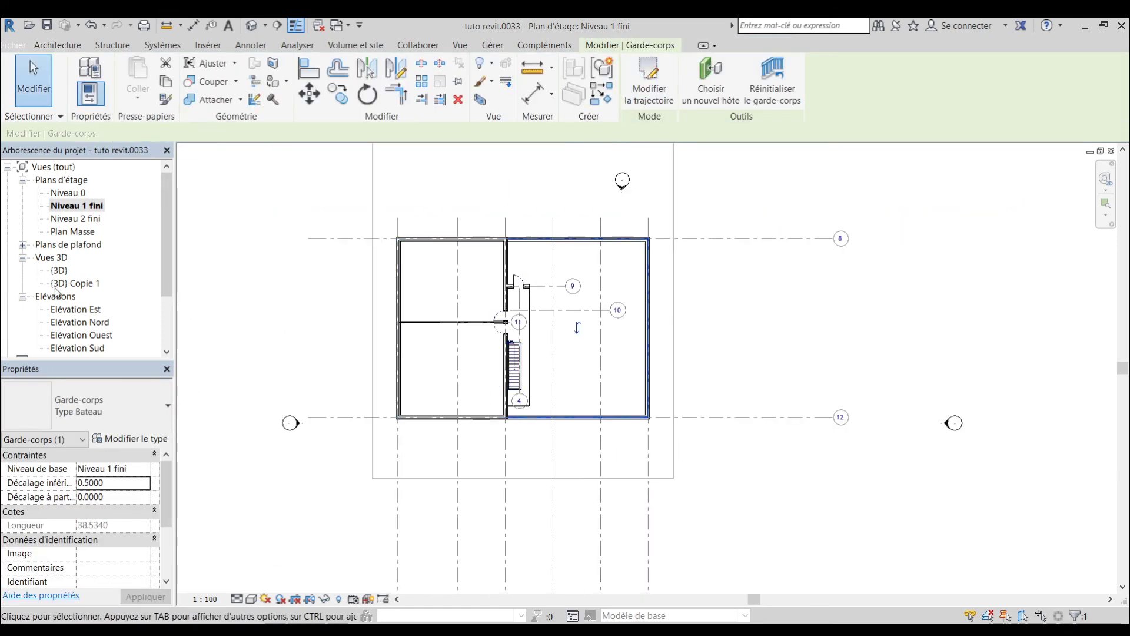
{"action": "double_click", "coordinate": [59, 271]}
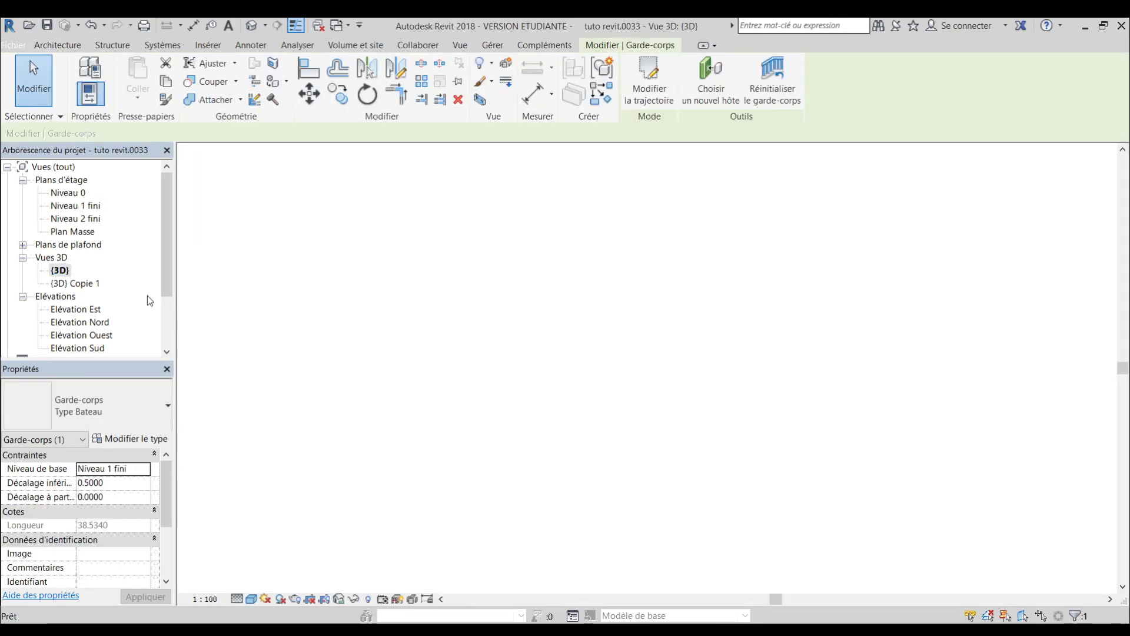
{"action": "key", "text": "Escape"}
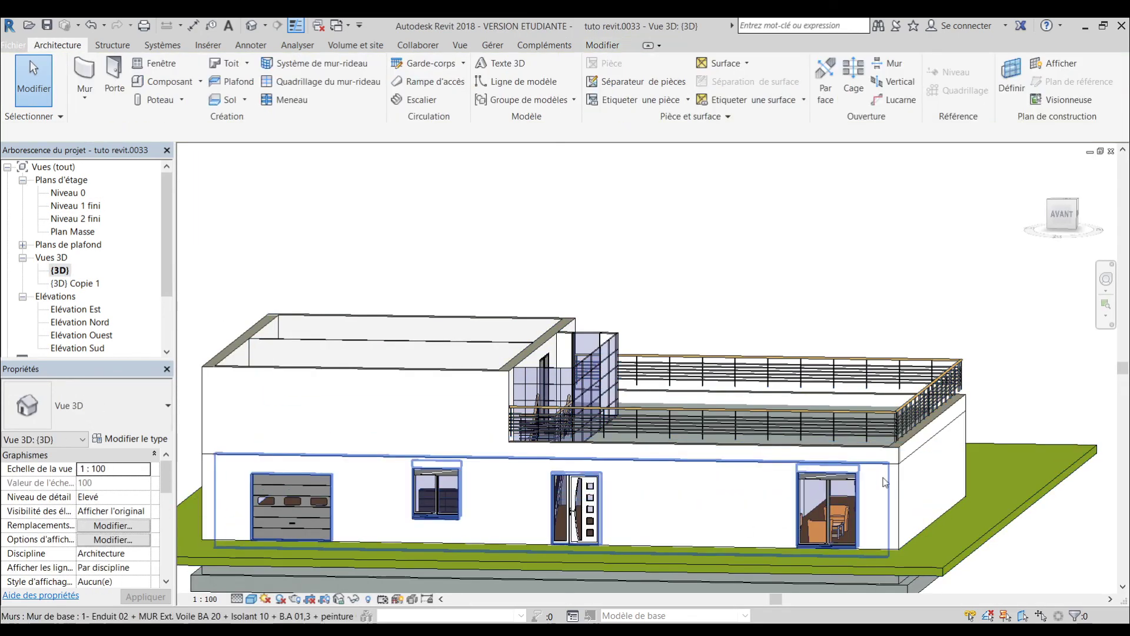
{"action": "middle_click_drag", "start_coordinate": [950, 502], "coordinate": [935, 478], "text": "shift"}
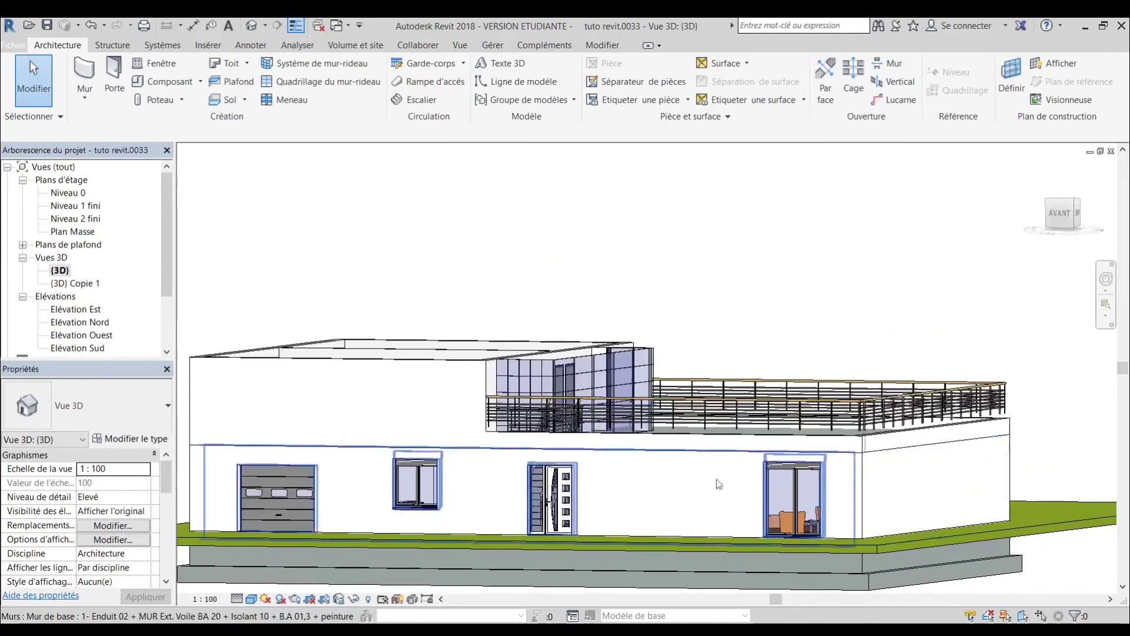
{"action": "middle_click_drag", "start_coordinate": [615, 478], "coordinate": [663, 506], "text": "shift"}
Change the flat-slab railing's type to Remplissage Inférieur and set its base offset to 0.4 m.
{"action": "middle_click_drag", "start_coordinate": [773, 443], "coordinate": [703, 465], "text": "shift"}
{"action": "left_click", "coordinate": [702, 466]}
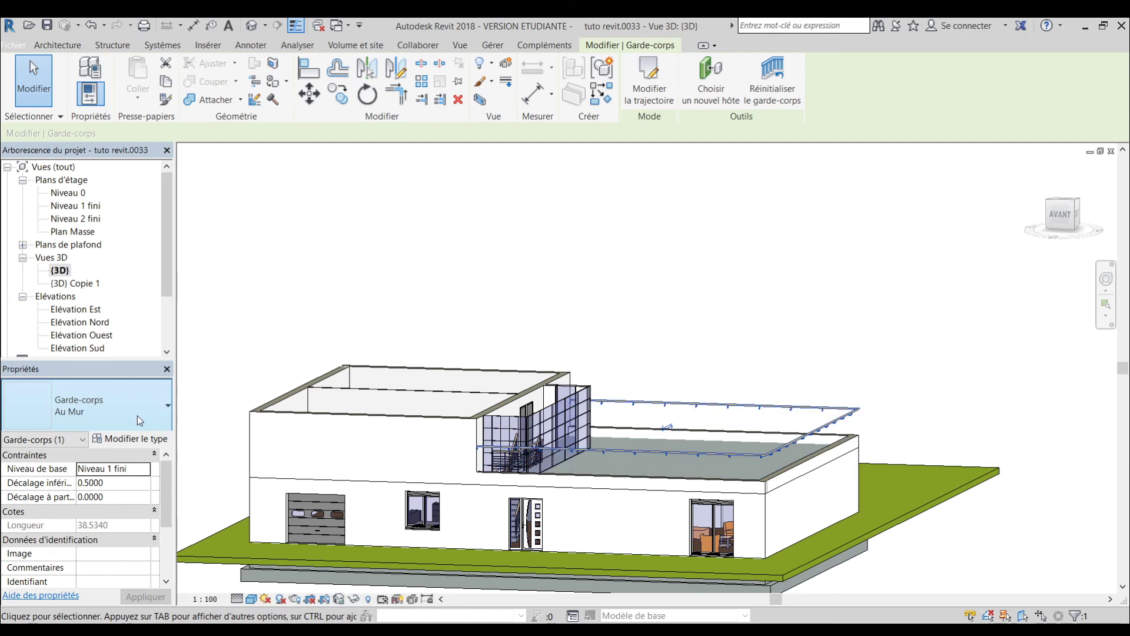
{"action": "left_click", "coordinate": [140, 92]}
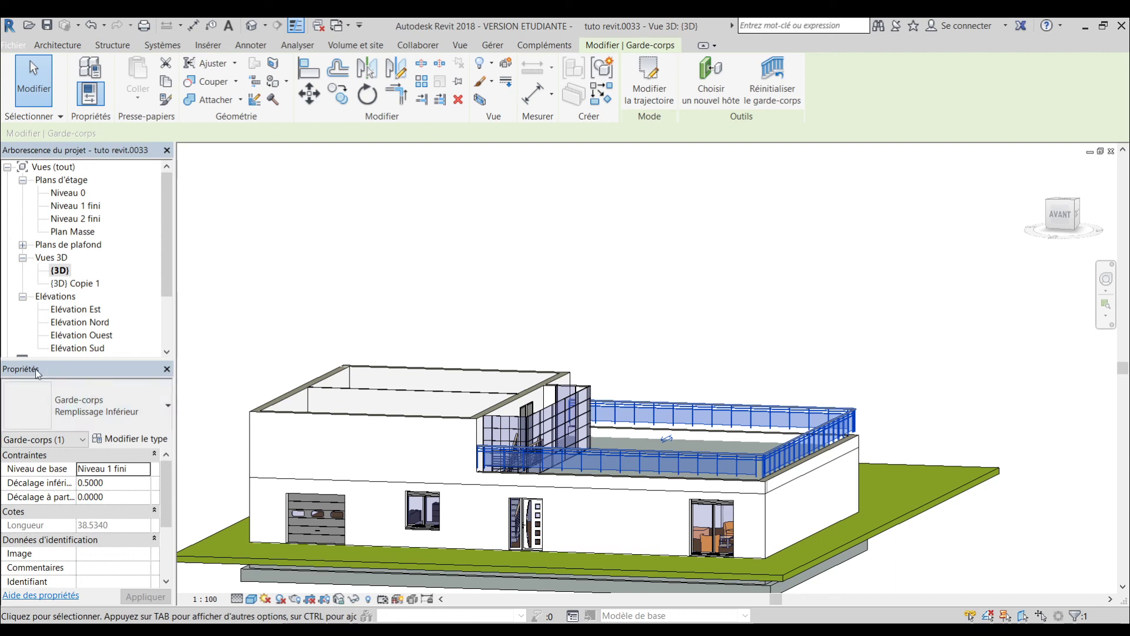
{"action": "left_click", "coordinate": [91, 483]}
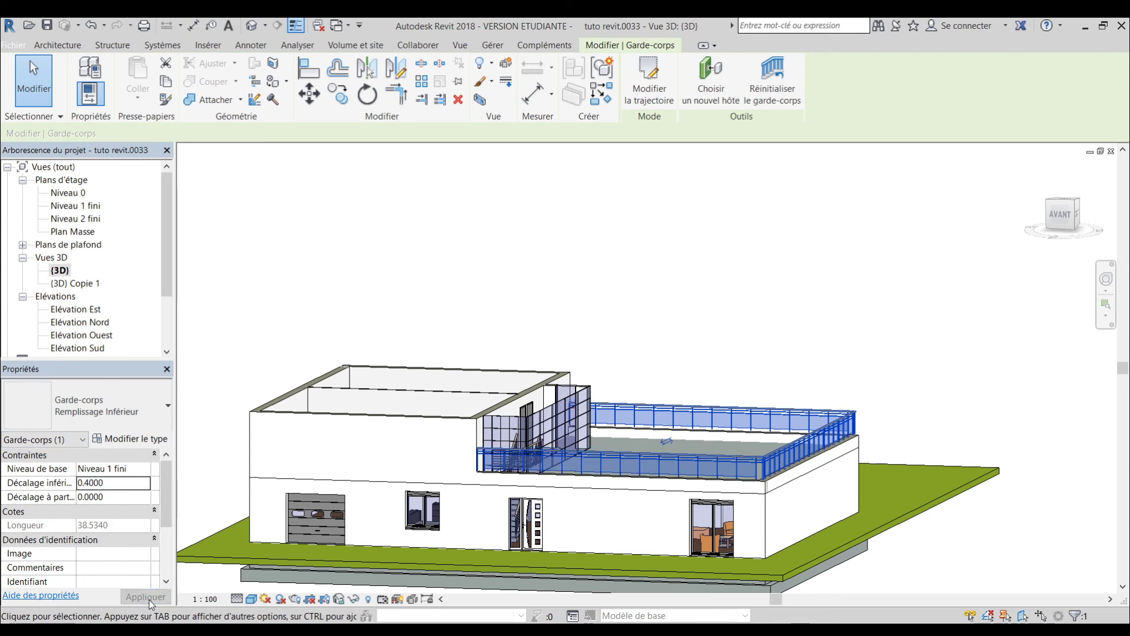
{"action": "key", "text": "Escape"}
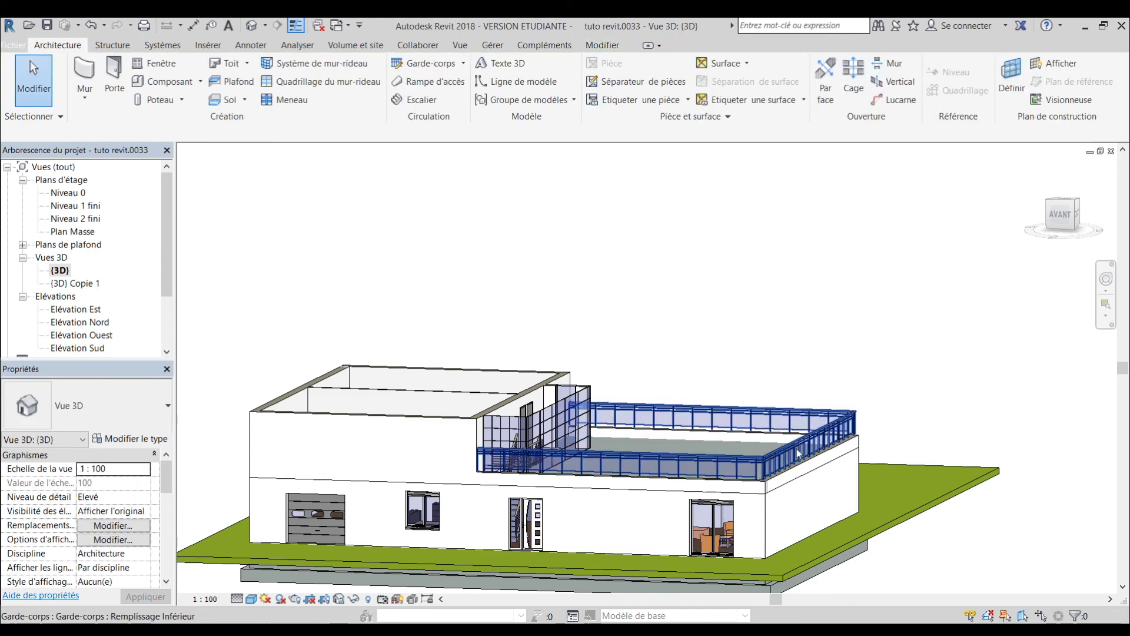
Examine how the railing sits on the parapet and meets the upper-floor house wall from several 3D angles.
{"action": "middle_click_drag", "start_coordinate": [732, 442], "coordinate": [796, 499], "text": "shift"}
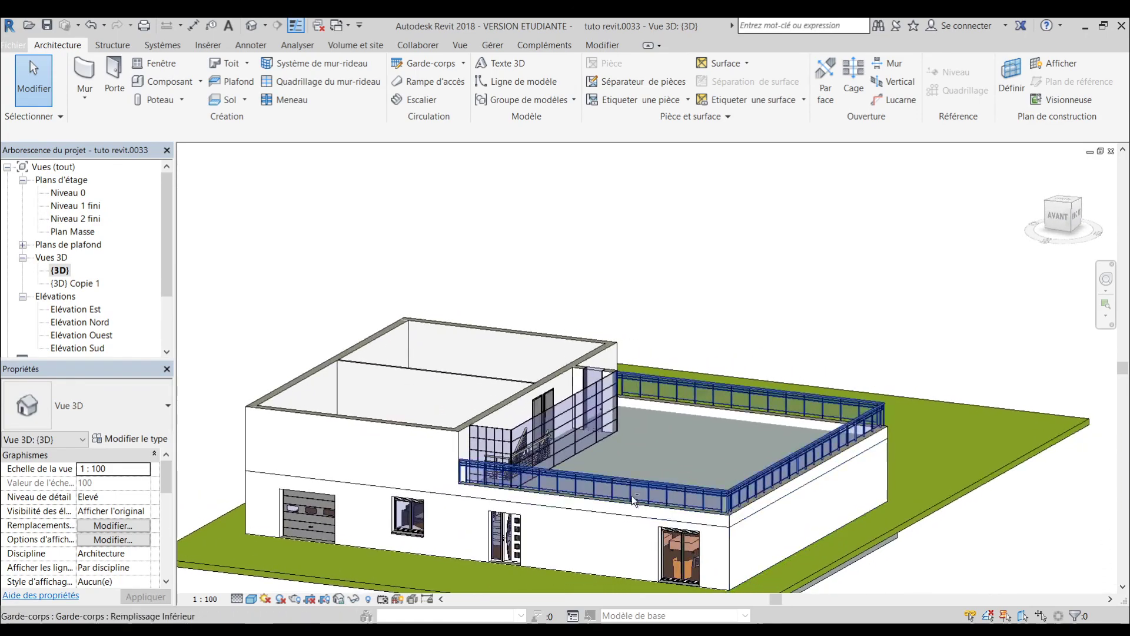
{"action": "middle_click_drag", "start_coordinate": [633, 500], "coordinate": [735, 472], "text": "shift"}
{"action": "scroll", "coordinate": [639, 505], "scroll_direction": "up", "scroll_amount": 3}
{"action": "scroll", "coordinate": [500, 484], "scroll_direction": "down", "scroll_amount": 5}
{"action": "middle_click_drag", "start_coordinate": [637, 460], "coordinate": [804, 536], "text": "shift"}
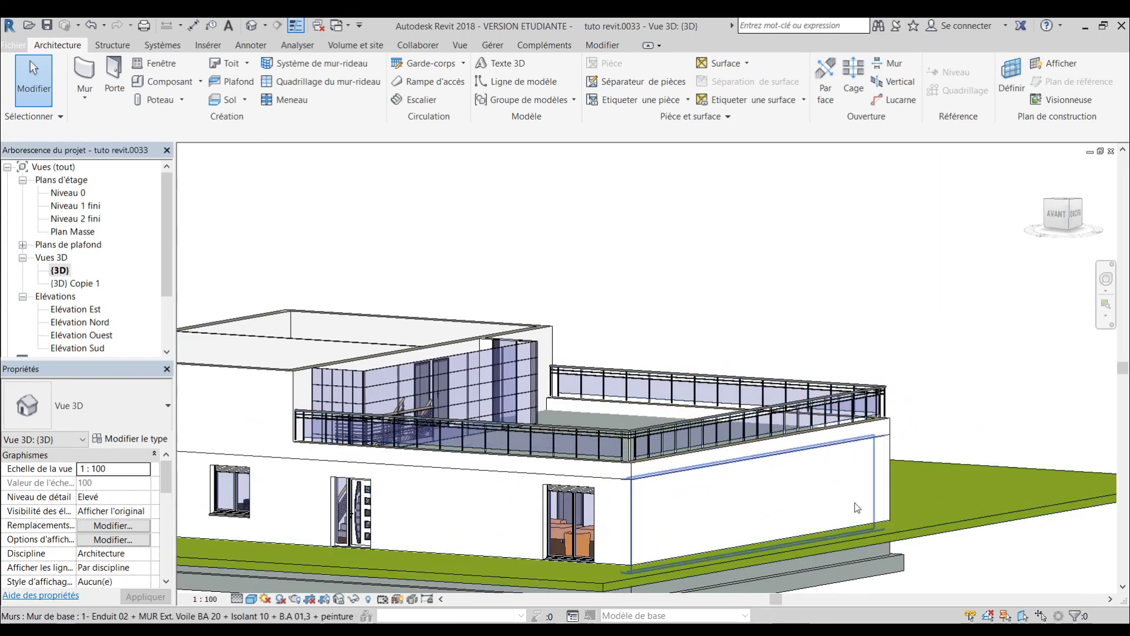
{"action": "scroll", "coordinate": [857, 508], "scroll_direction": "down", "scroll_amount": 1}
{"action": "mouse_move", "coordinate": [972, 547]}
{"action": "middle_mouse_down", "text": "shift"}
{"action": "mouse_move", "coordinate": [635, 559]}
{"action": "mouse_move", "coordinate": [979, 558]}
{"action": "mouse_move", "coordinate": [929, 551]}
{"action": "mouse_move", "coordinate": [956, 556]}
{"action": "middle_mouse_up", "text": "shift"}
{"action": "scroll", "coordinate": [803, 524], "scroll_direction": "up", "scroll_amount": 1}
{"action": "scroll", "coordinate": [803, 524], "scroll_direction": "down", "scroll_amount": 1}
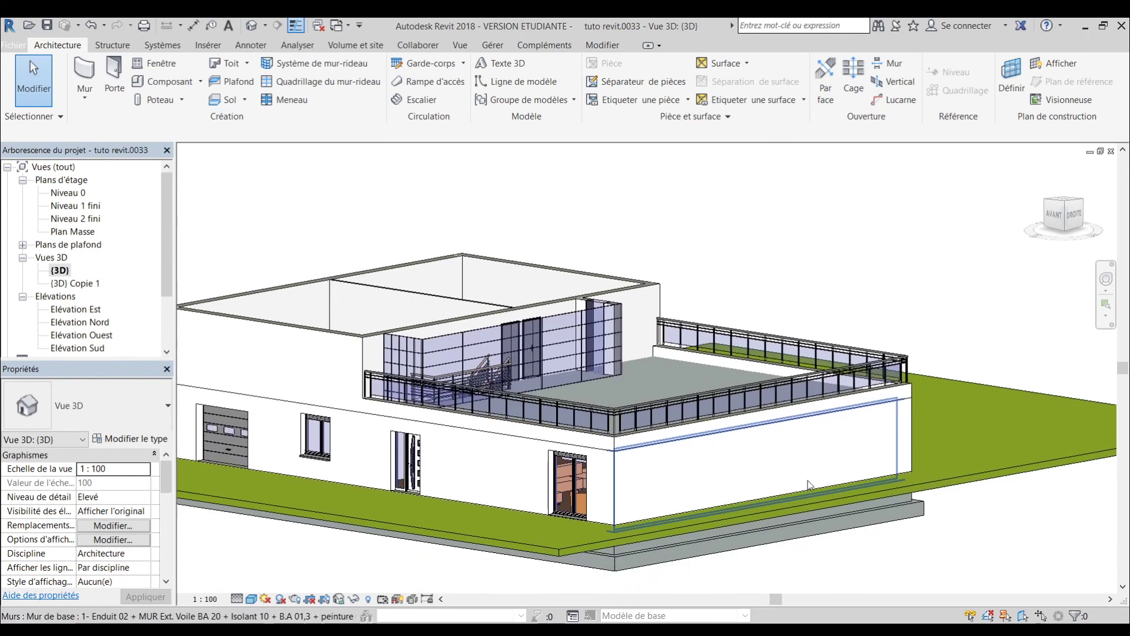